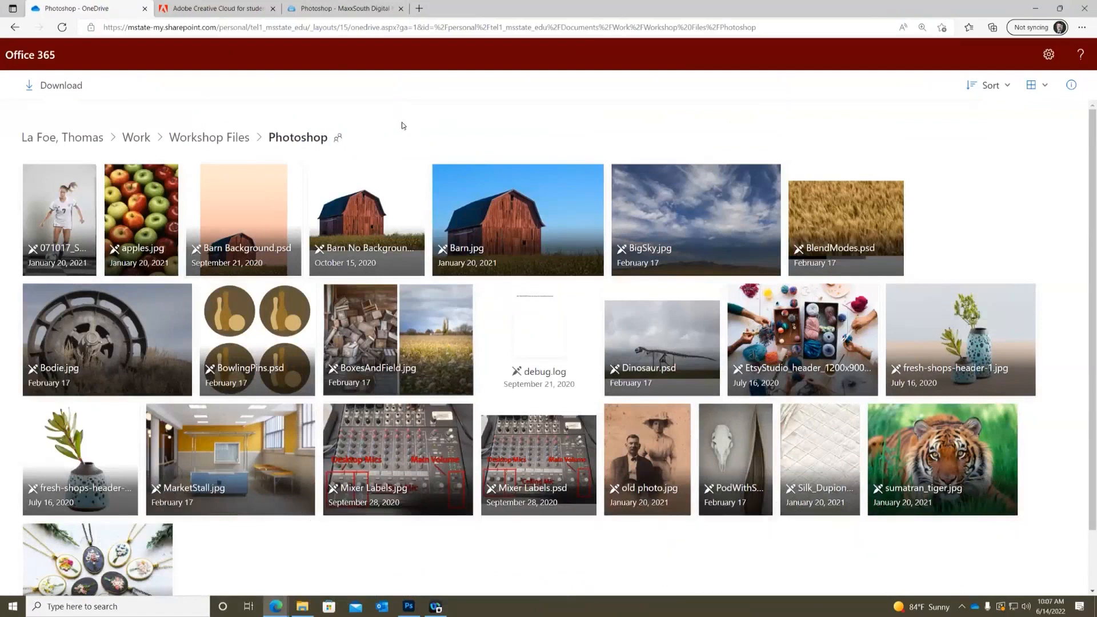
Download PodWithSkull.jpg from the OneDrive workshop folder, switch to Photoshop and open the file from Downloads
left_click(741, 462)
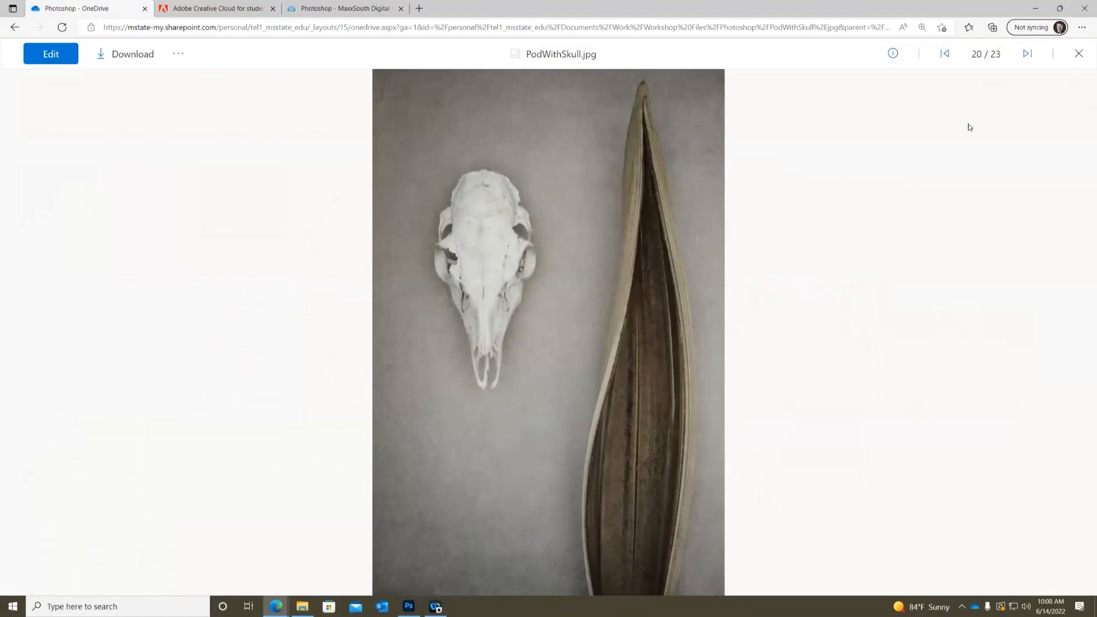
left_click(122, 57)
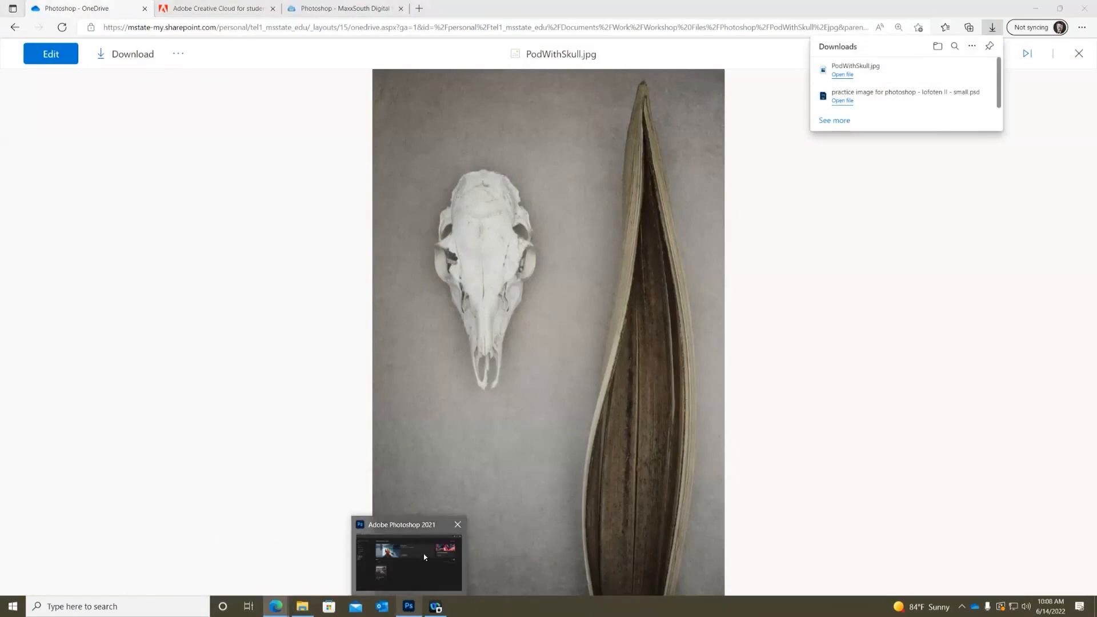
left_click(411, 609)
left_click(26, 266)
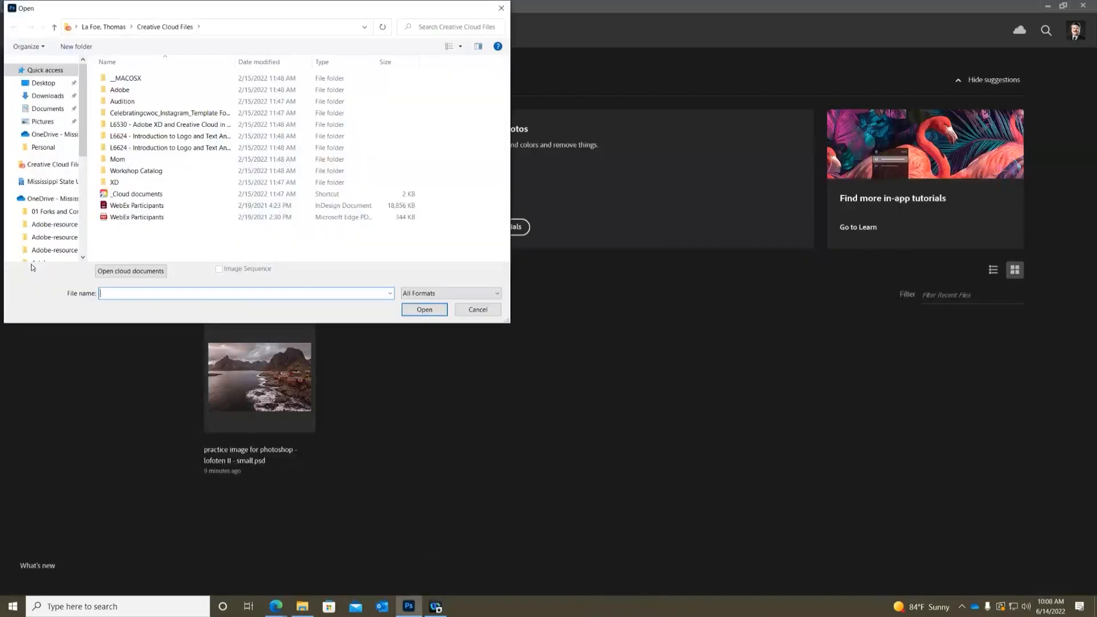
left_click(55, 97)
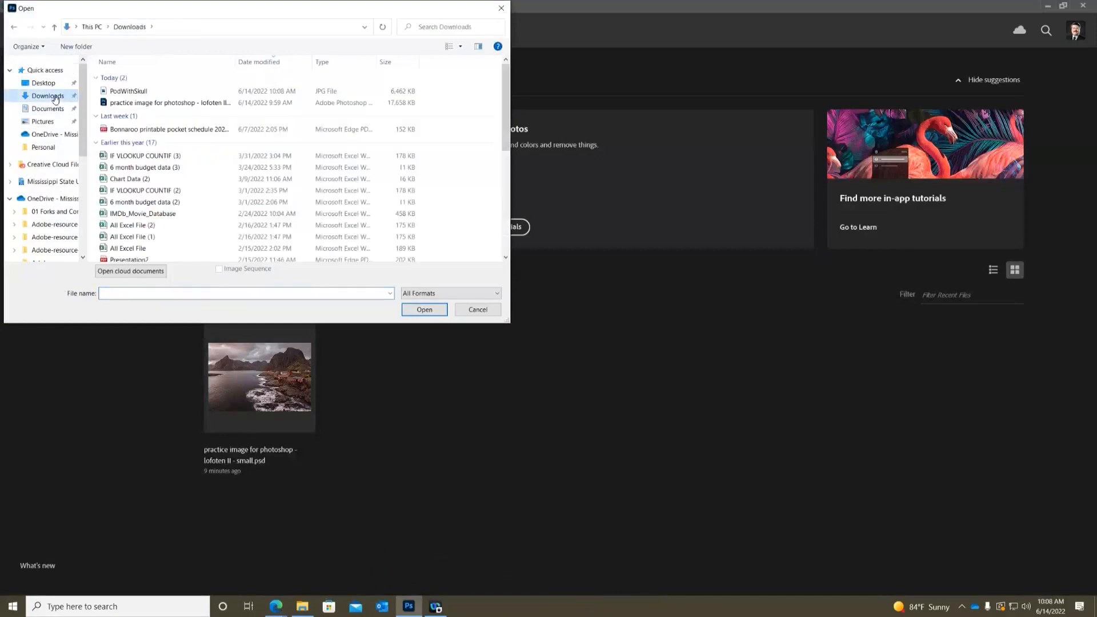
left_click(124, 92)
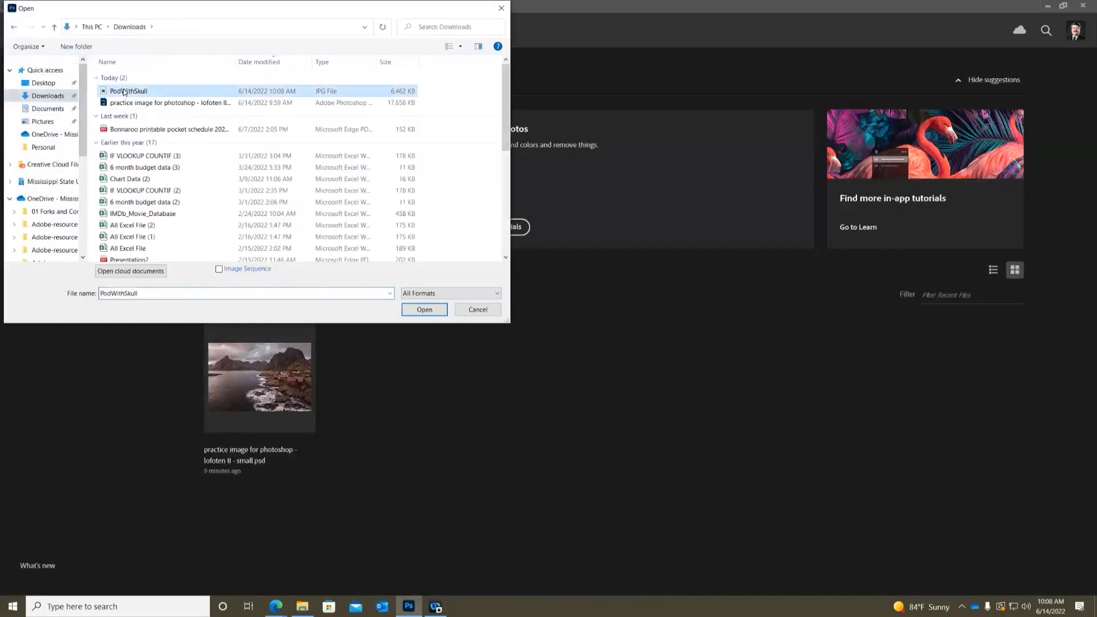
left_click(426, 315)
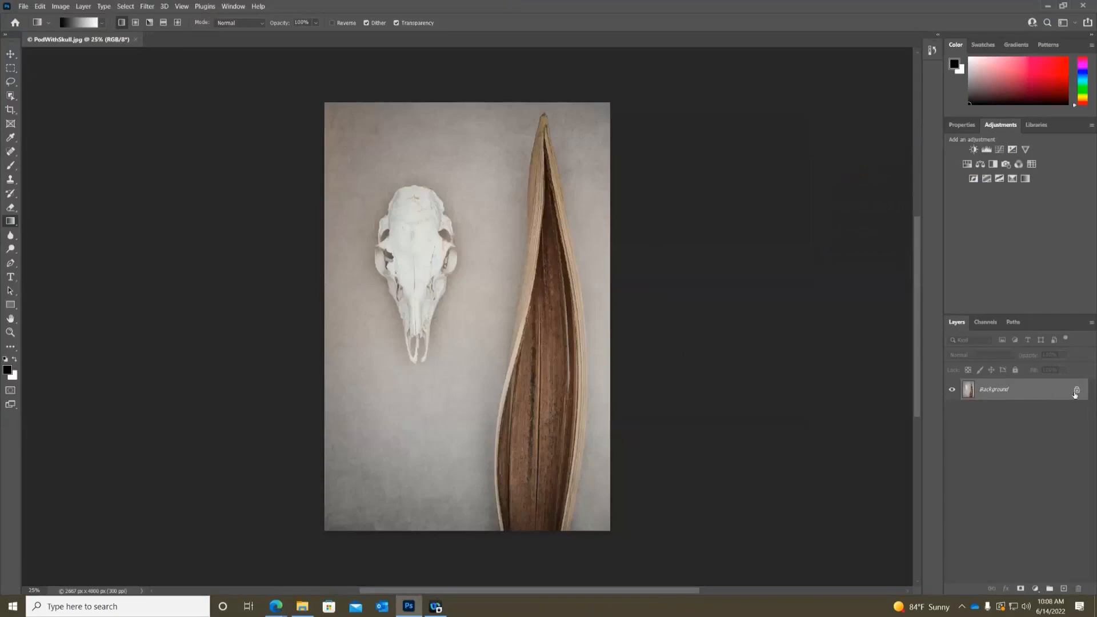
Try to move the locked Background layer about 730 px to the right, converting it to a normal layer
left_click(10, 55)
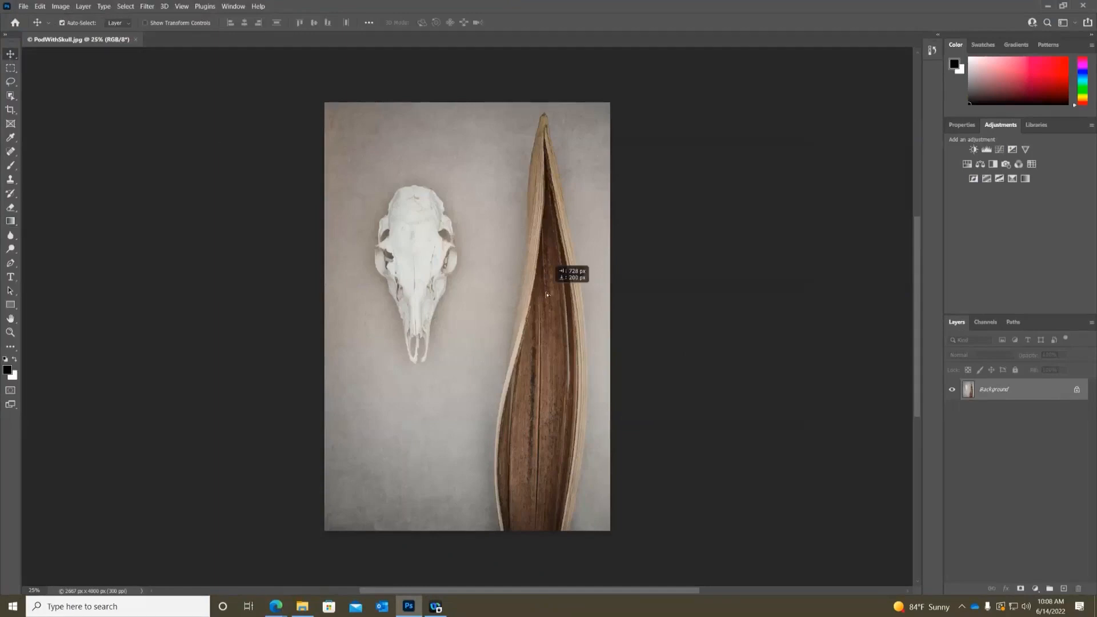
left_click_drag(546, 294, 617, 220)
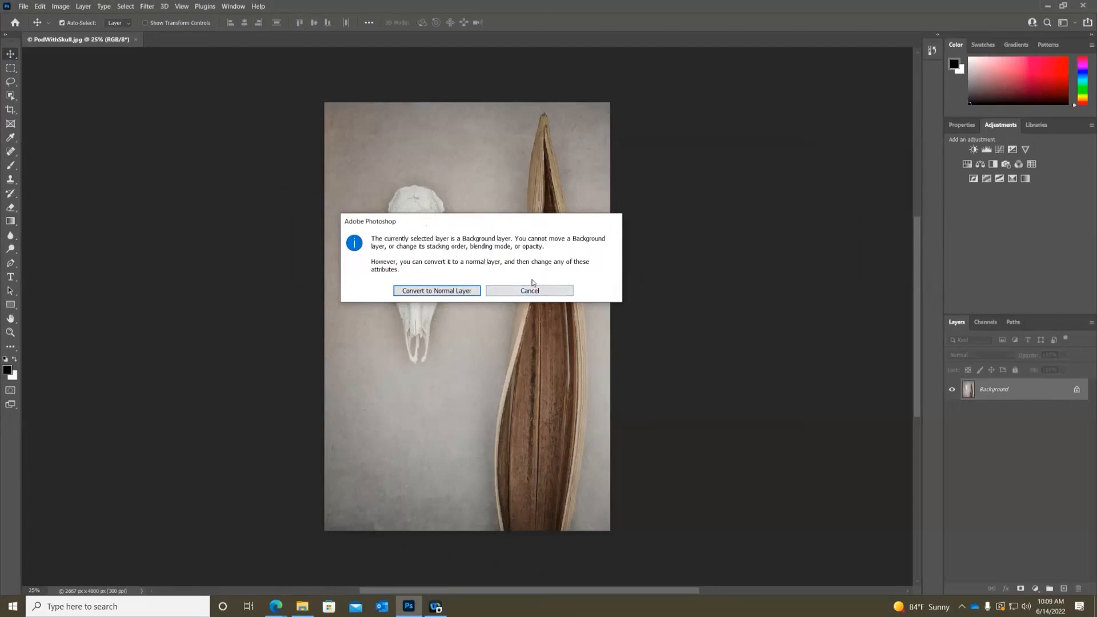
left_click(425, 296)
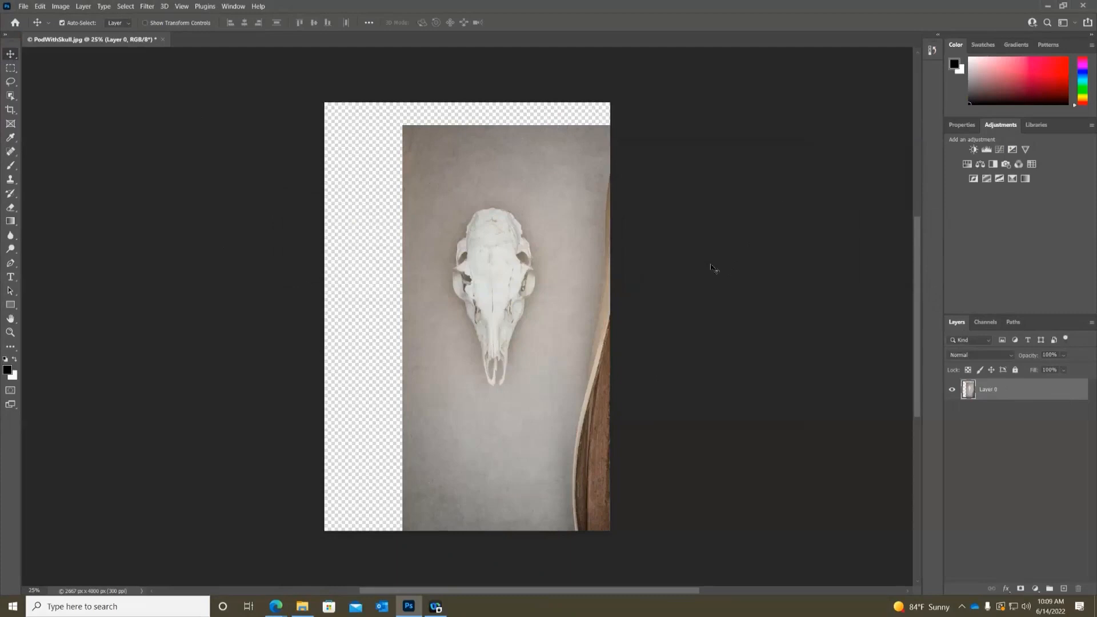
Undo the layer move by reverting the image to its Open history state
key("ctrl")
left_click(932, 51)
left_click_drag(858, 117, 865, 229)
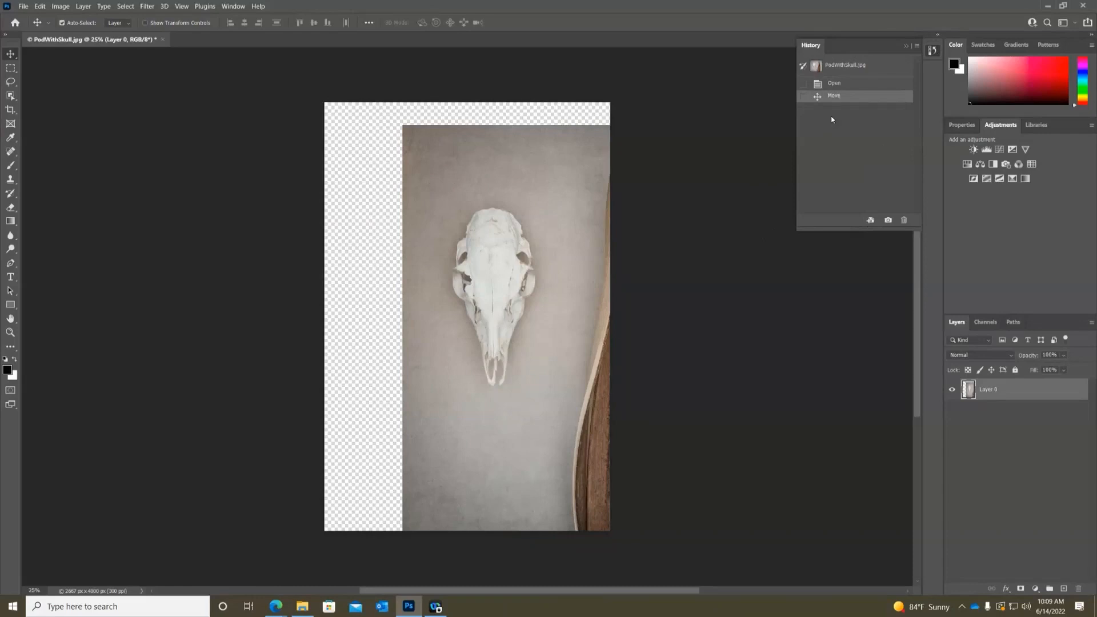
left_click(835, 84)
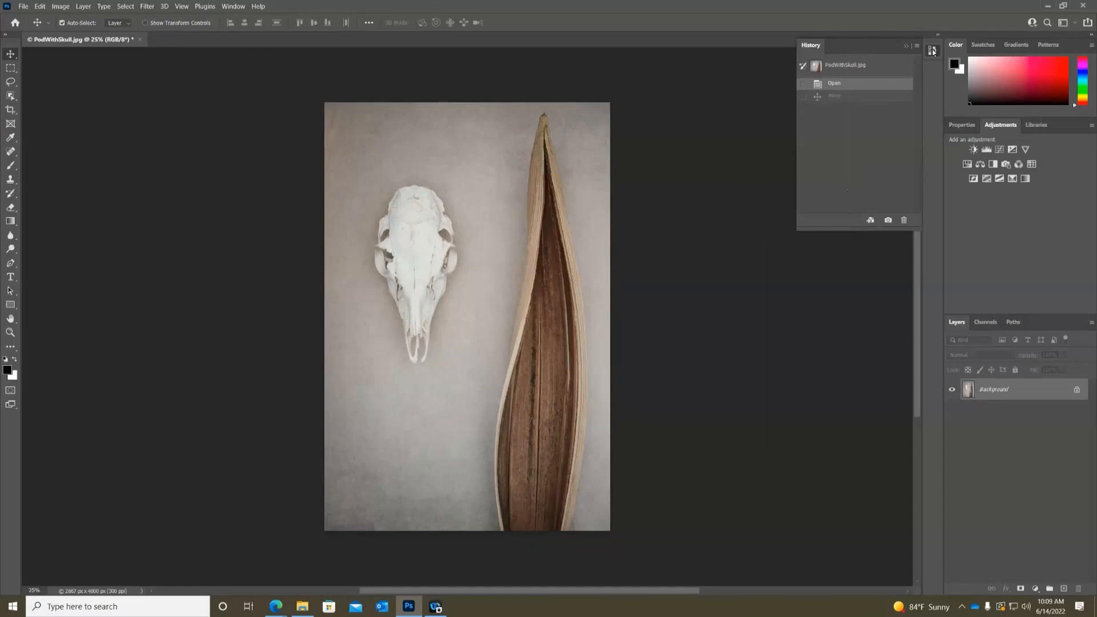
left_click(932, 50)
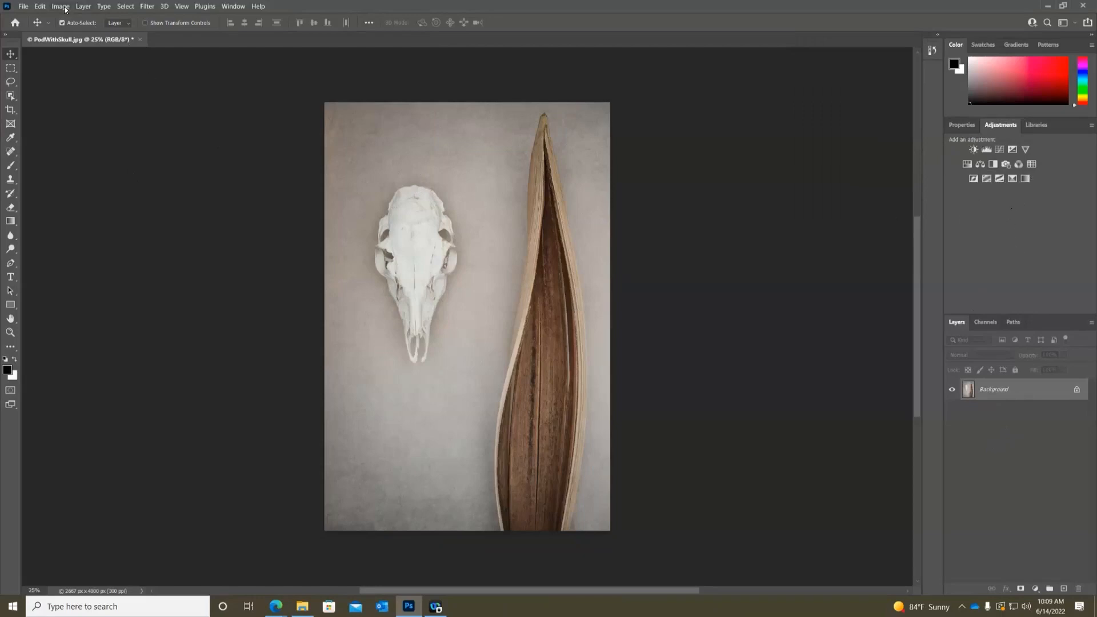
Start a Levels adjustment directly on the Background layer and set the white input level to 227
left_click(62, 7)
mouse_move(70, 33)
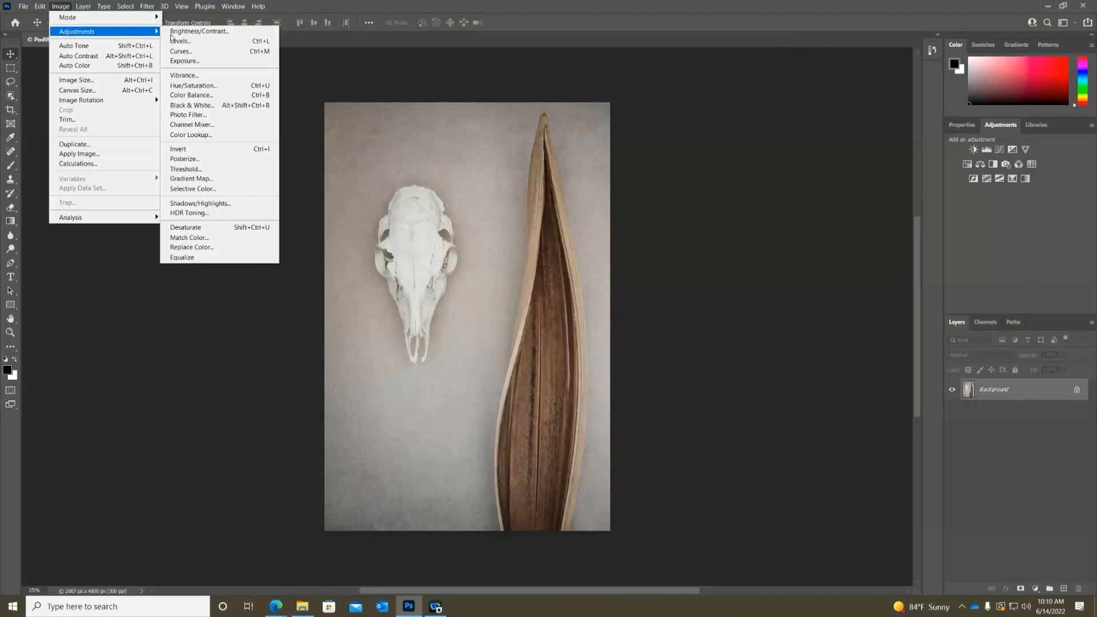
left_click(184, 43)
left_click_drag(562, 121, 769, 91)
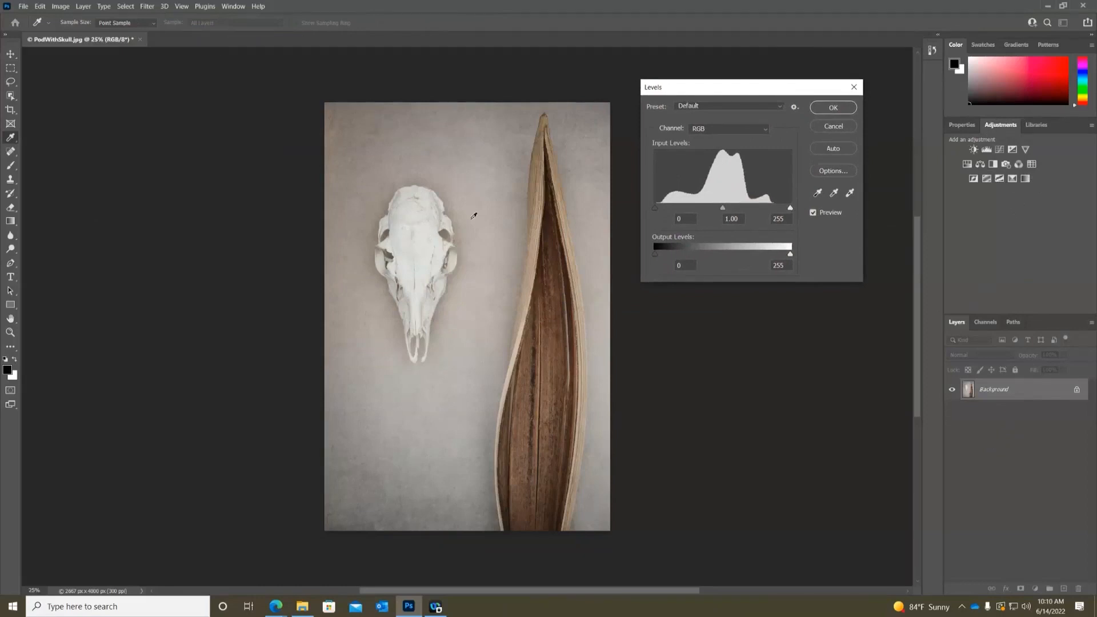
left_click(790, 209)
left_click_drag(790, 208, 772, 207)
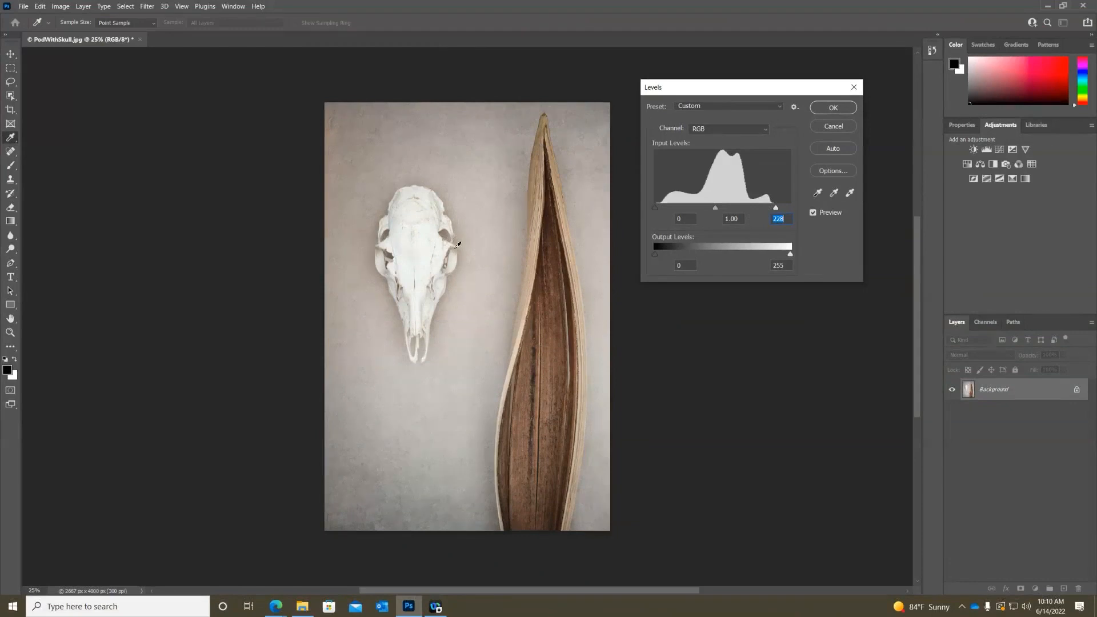
left_click_drag(775, 209, 747, 210)
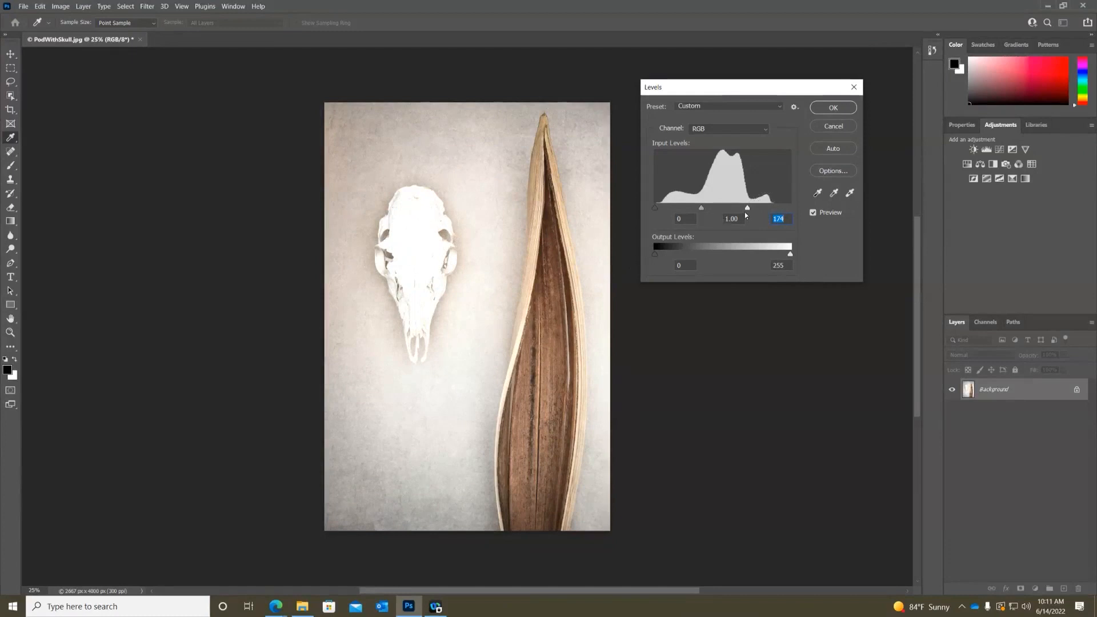
left_click_drag(747, 212, 776, 213)
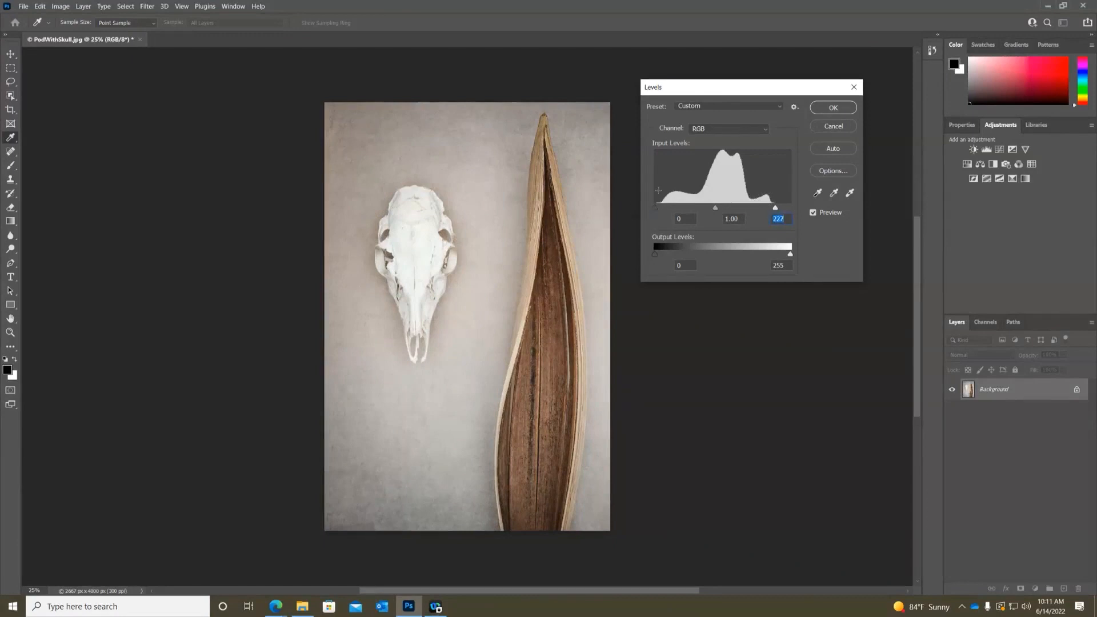
Set the black input level to 9 and the midtone level to 0.73, and apply the Levels correction
left_click_drag(656, 209, 697, 214)
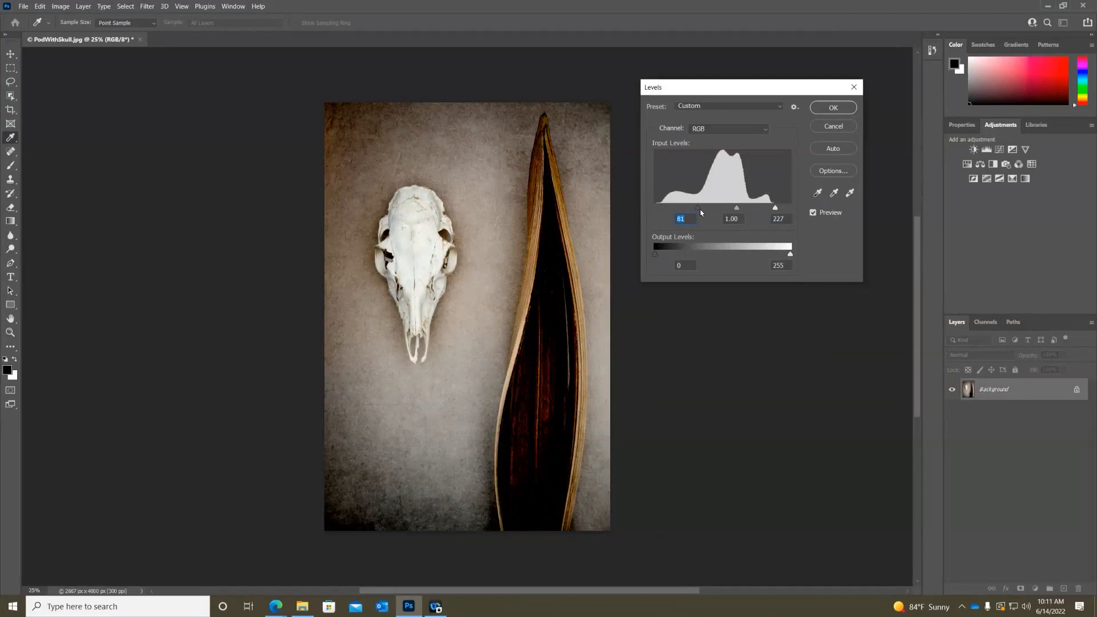
left_click_drag(696, 206, 729, 211)
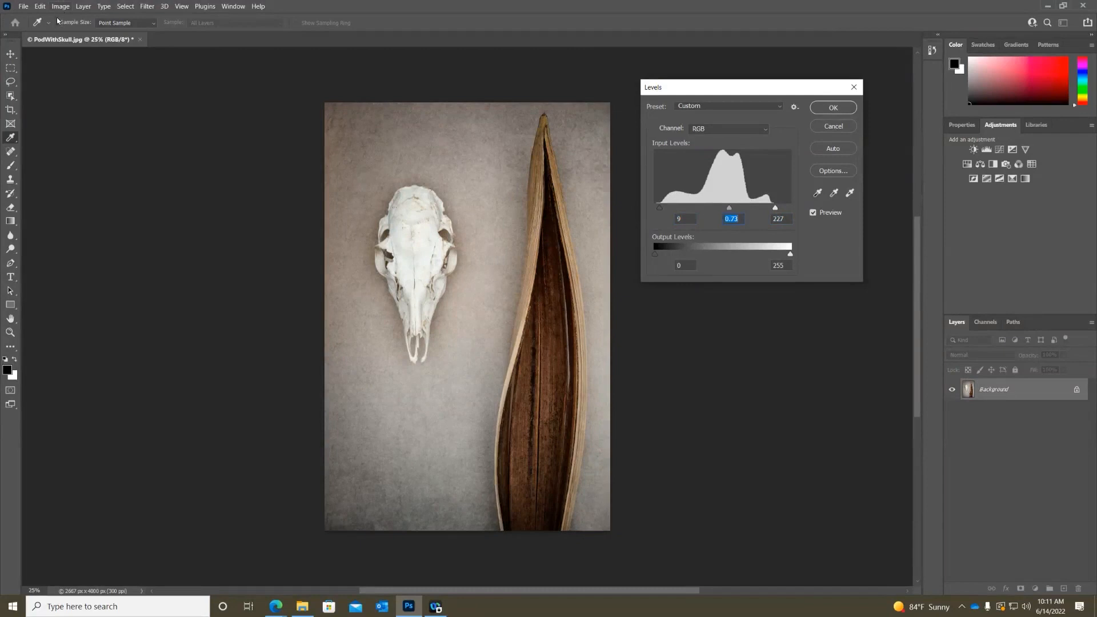
left_click(833, 108)
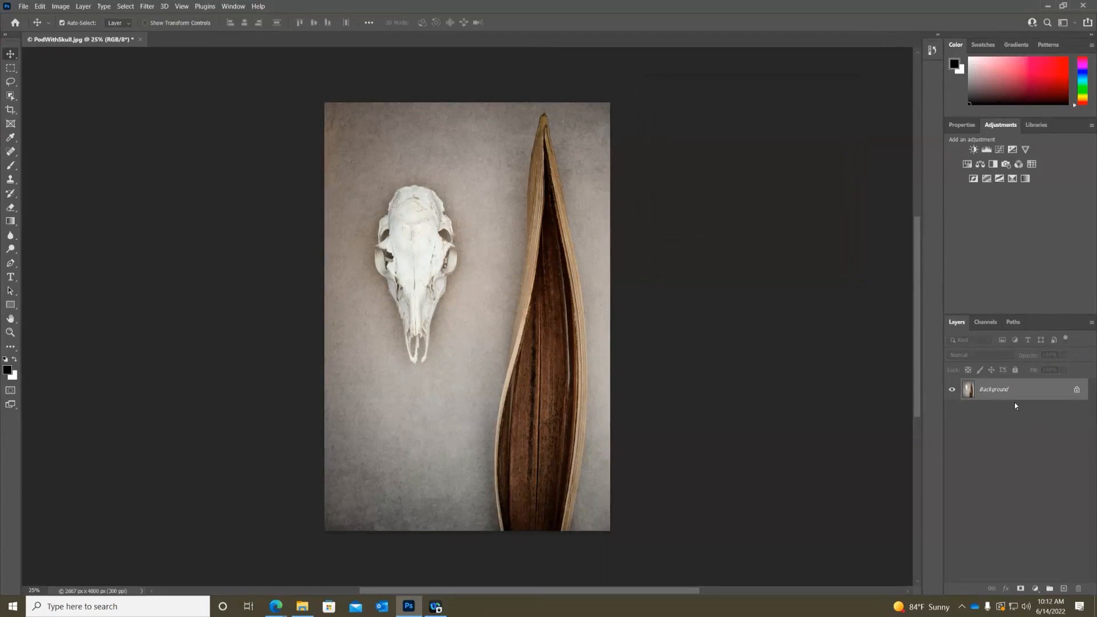
Compare the Open and Levels history states and revert the image to the Open state
left_click(930, 53)
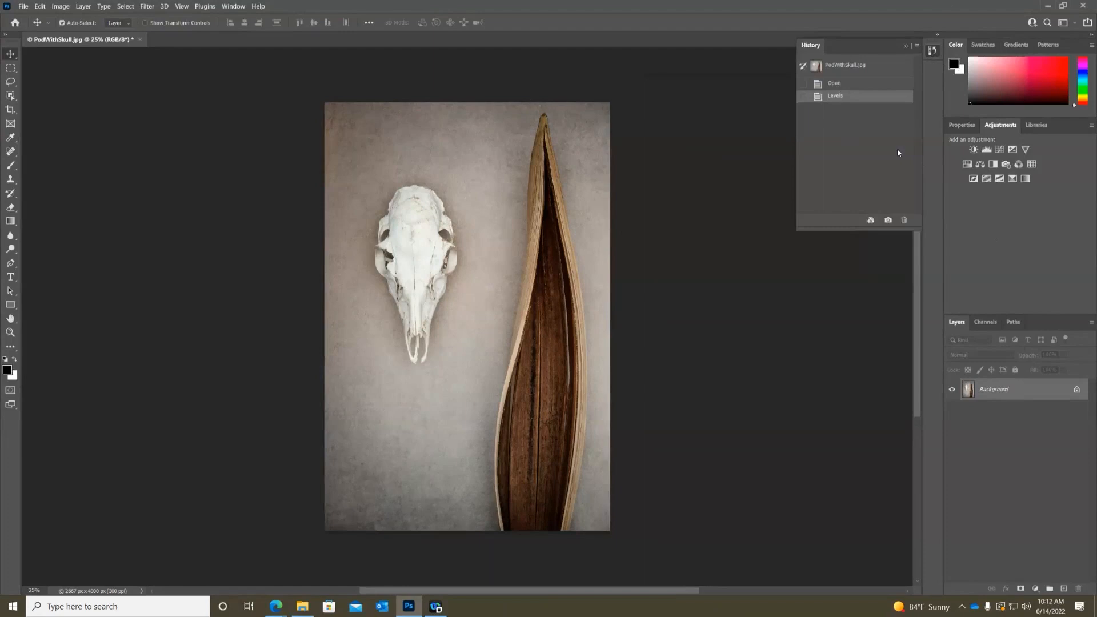
left_click(839, 84)
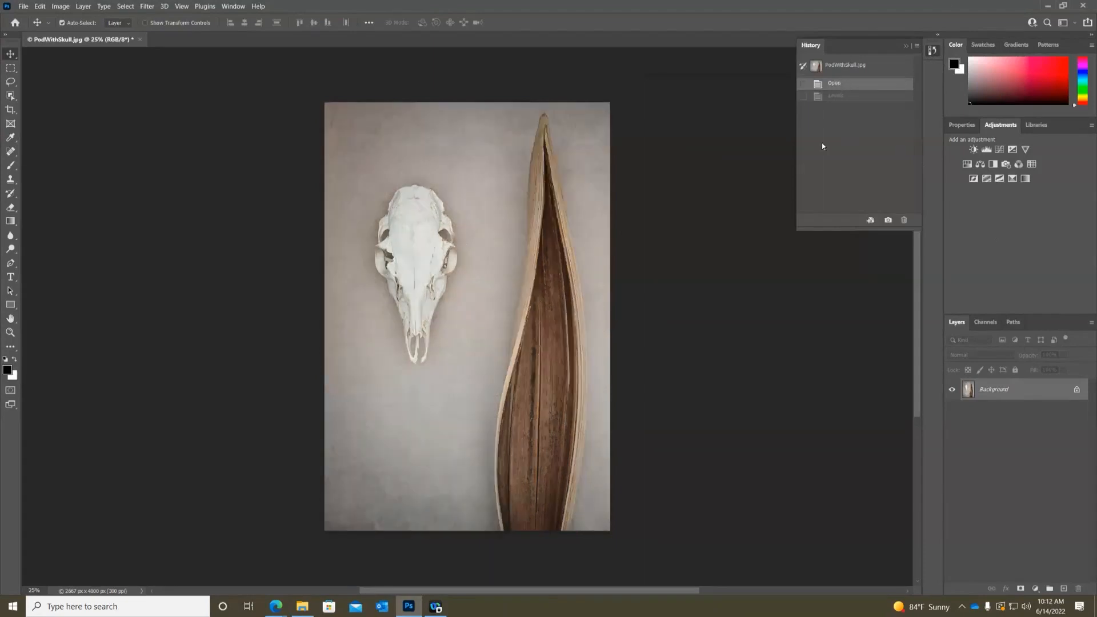
left_click(845, 96)
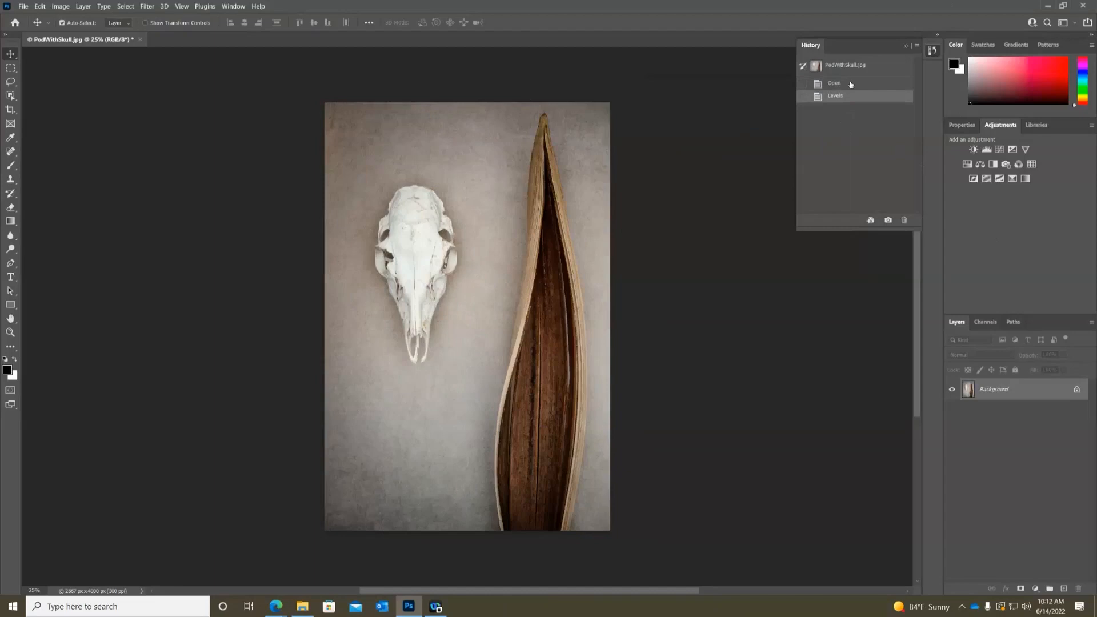
left_click(850, 84)
left_click(849, 96)
left_click(855, 84)
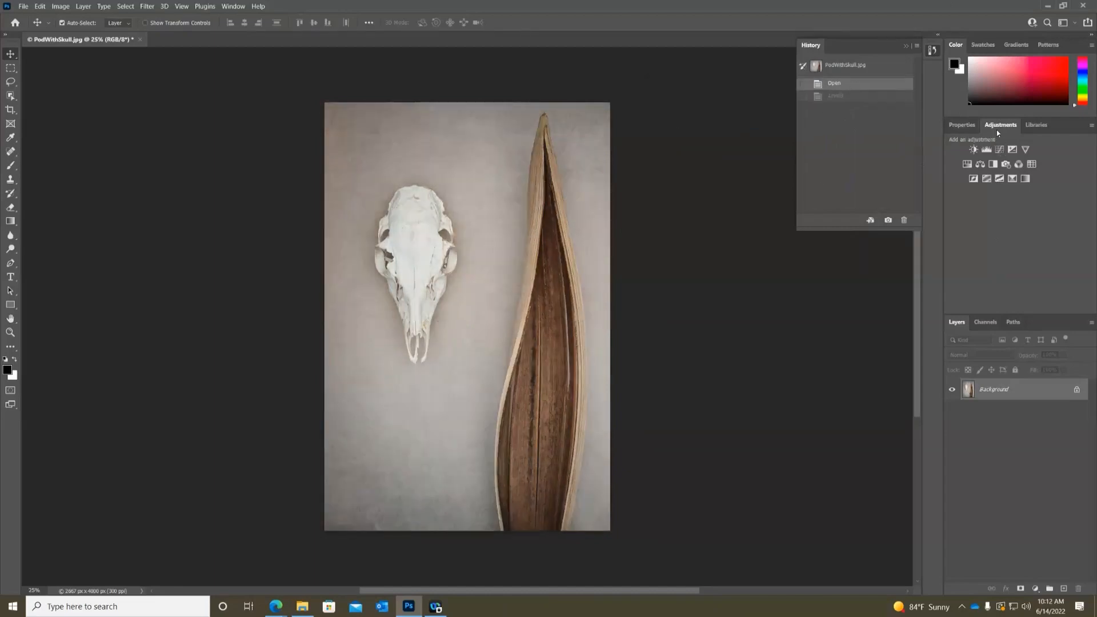
left_click(928, 54)
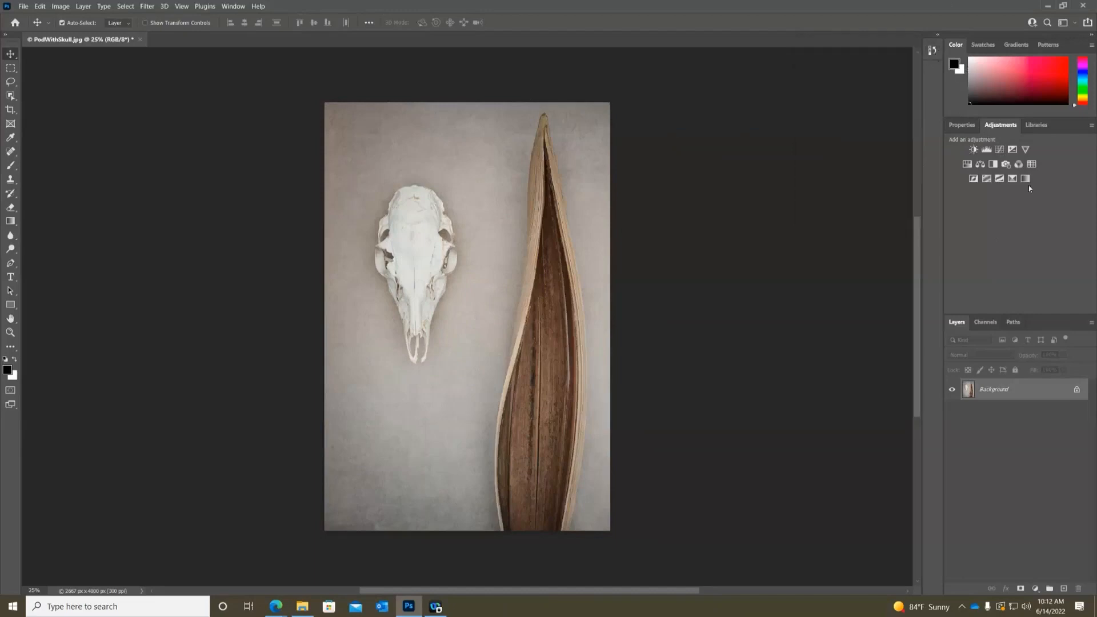
Add a Levels adjustment layer with input levels of 13 for black, 0.75 for midtones and 225 for white
left_click(985, 150)
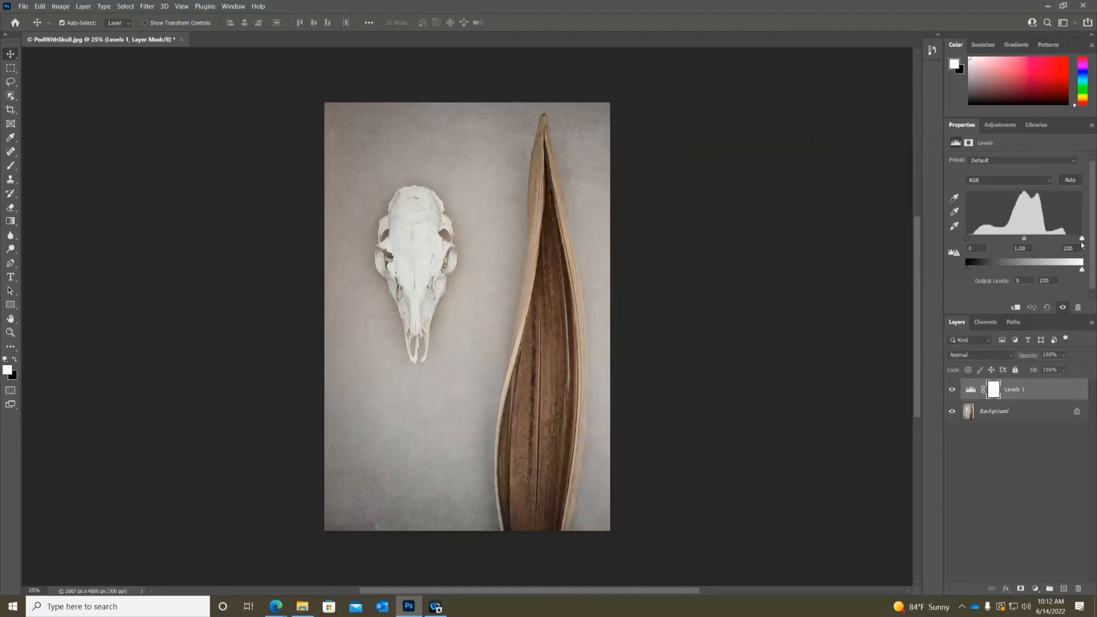
left_click_drag(1081, 239, 1069, 239)
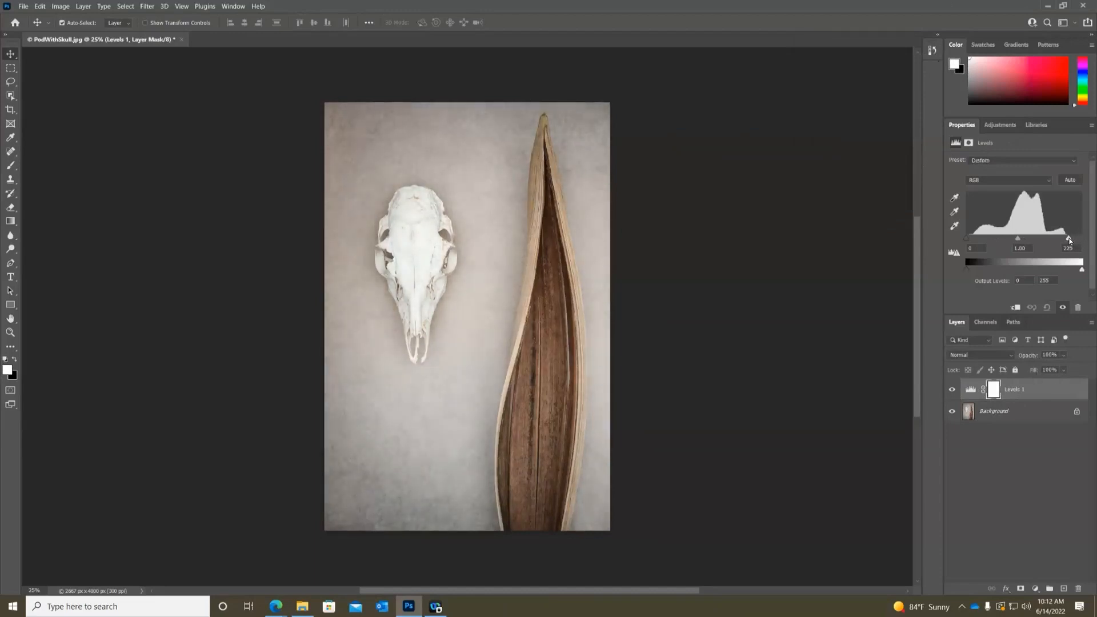
left_click_drag(967, 239, 973, 244)
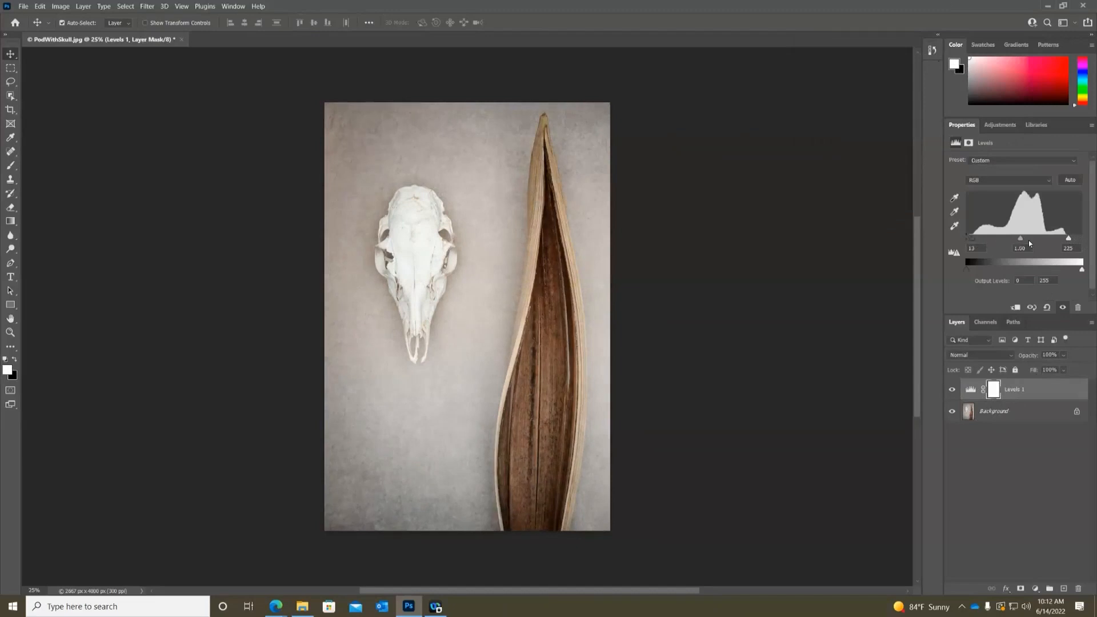
left_click_drag(1021, 239, 1030, 238)
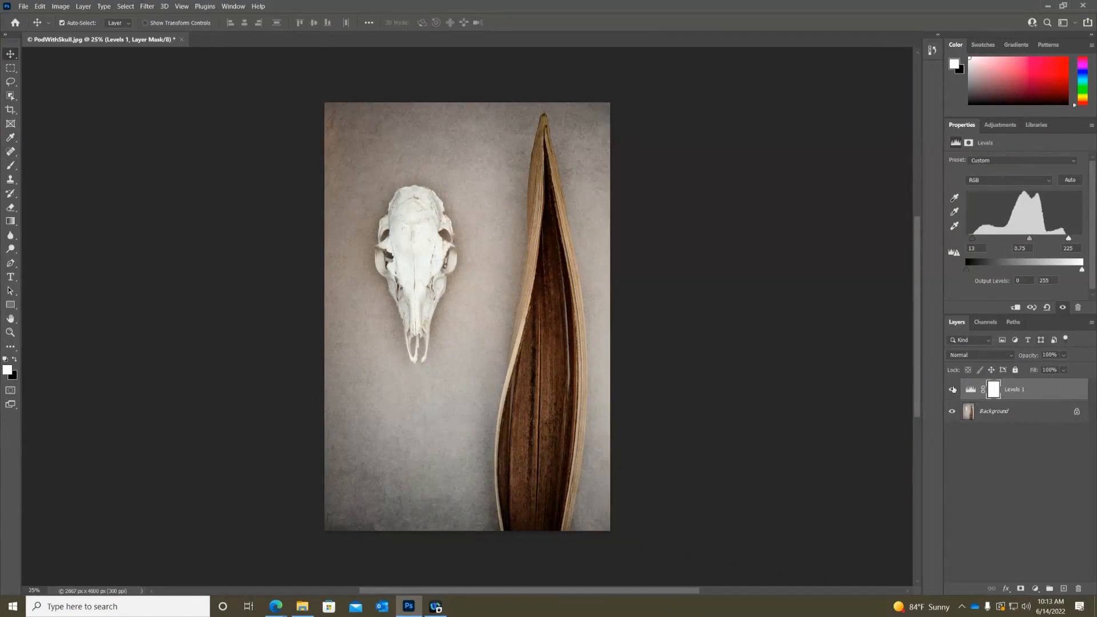
Toggle the Levels adjustment layer's visibility to compare the image before and after, leaving the layer shown
left_click(952, 390)
left_click(952, 391)
left_click(952, 391)
left_click(951, 391)
left_click(952, 391)
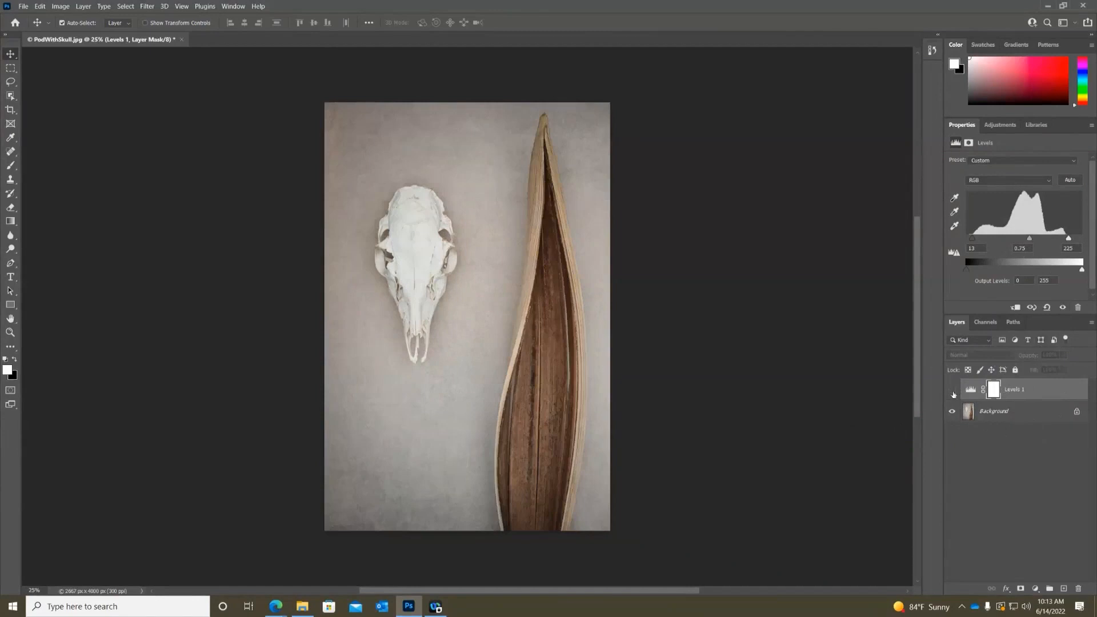
left_click(951, 392)
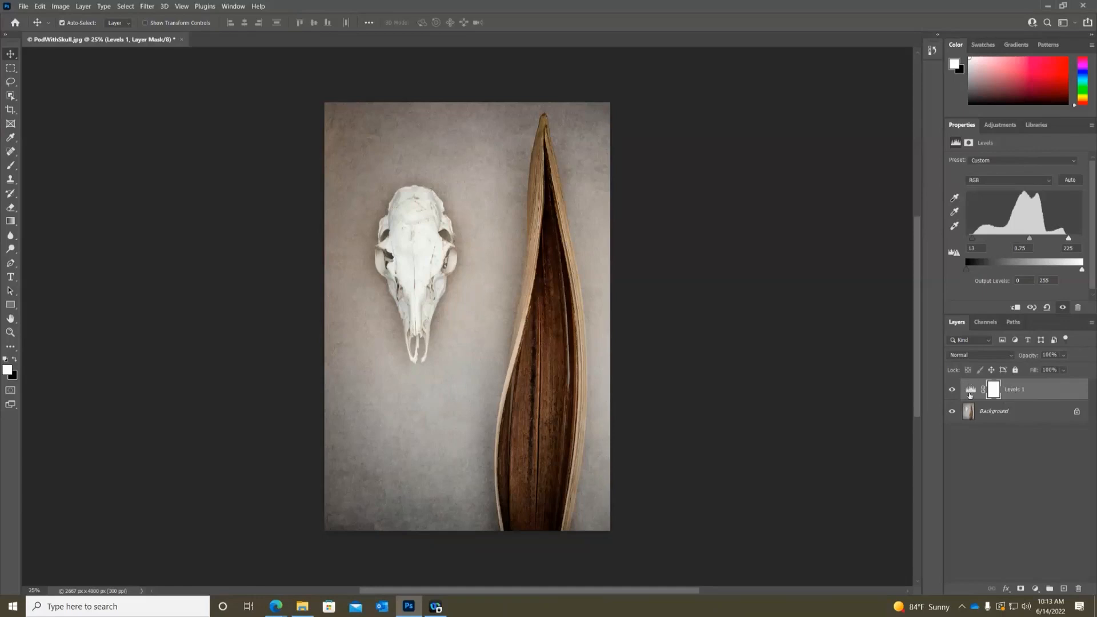
View the Levels layer's mask properties, and try the Auto correction on its level settings before undoing it
left_click(999, 393)
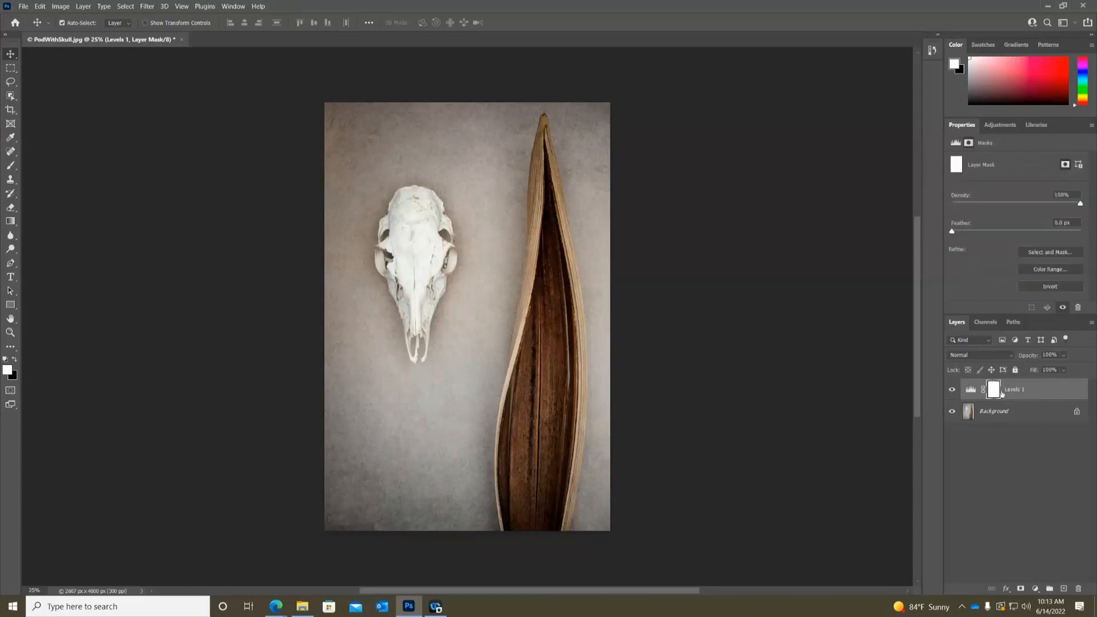
left_click(971, 391)
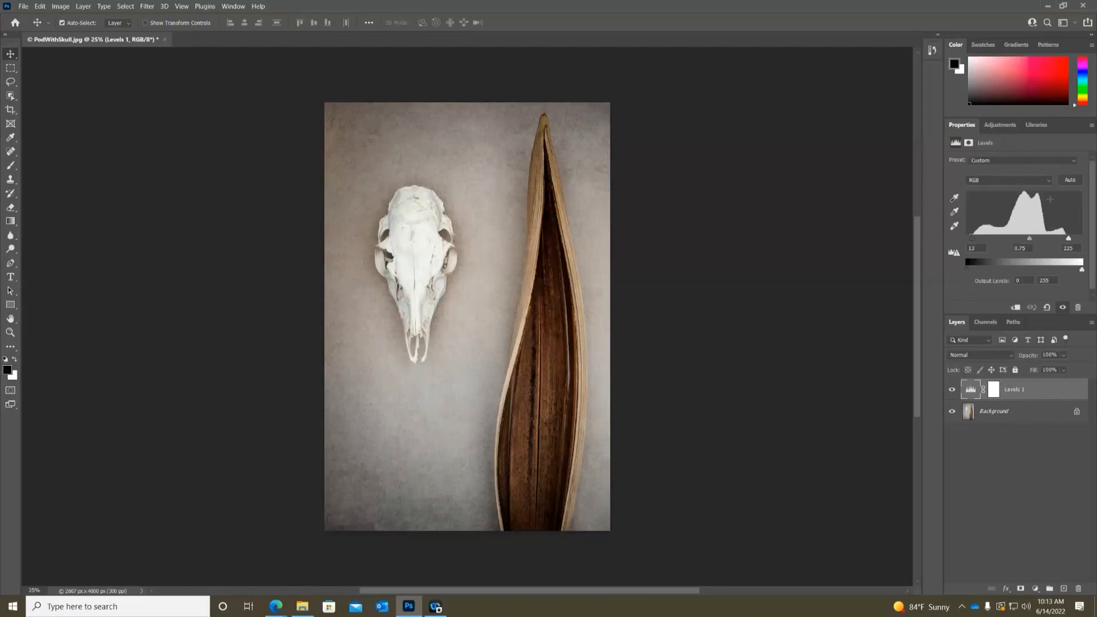
left_click(1074, 182)
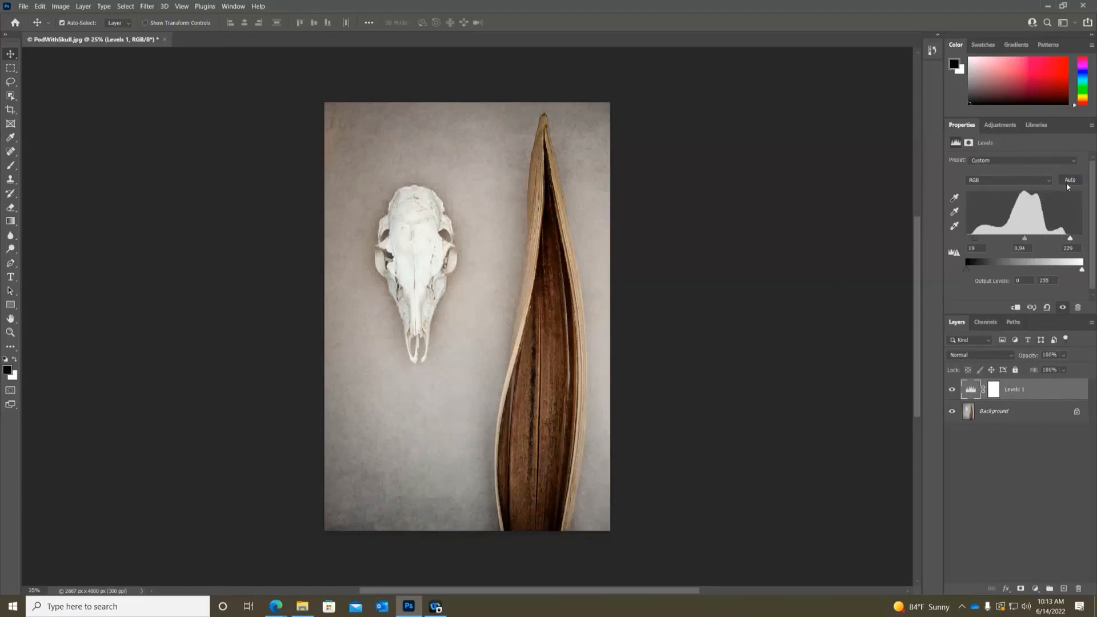
key("ctrl+z")
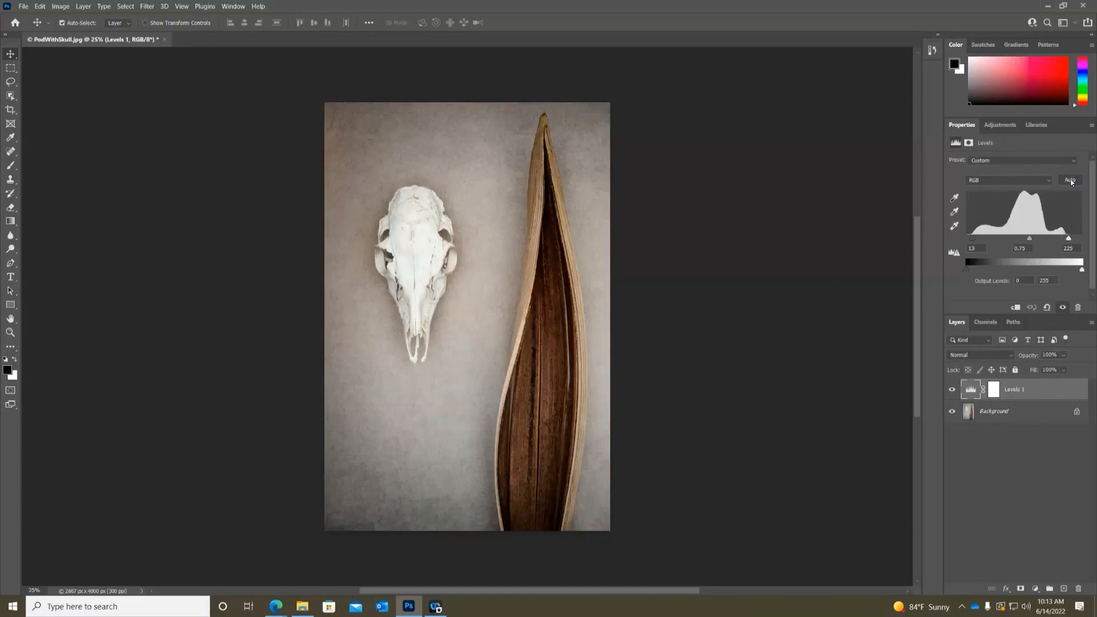
Set the Levels midtone input to 0.69 and make the adjustment layer's mask active
left_click_drag(1029, 238, 1031, 240)
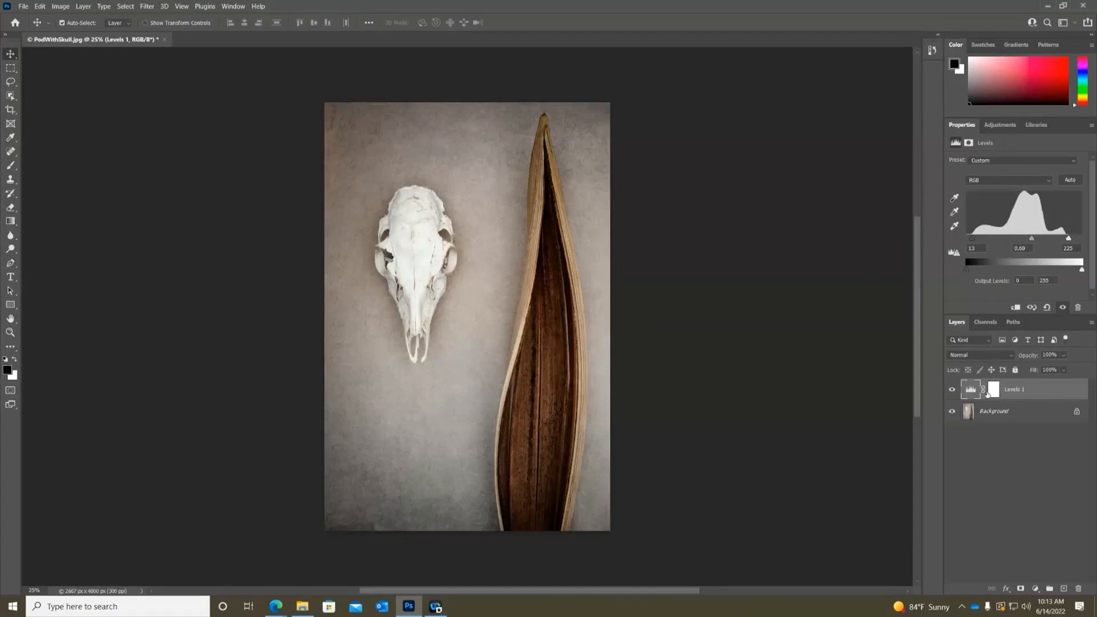
left_click(997, 394)
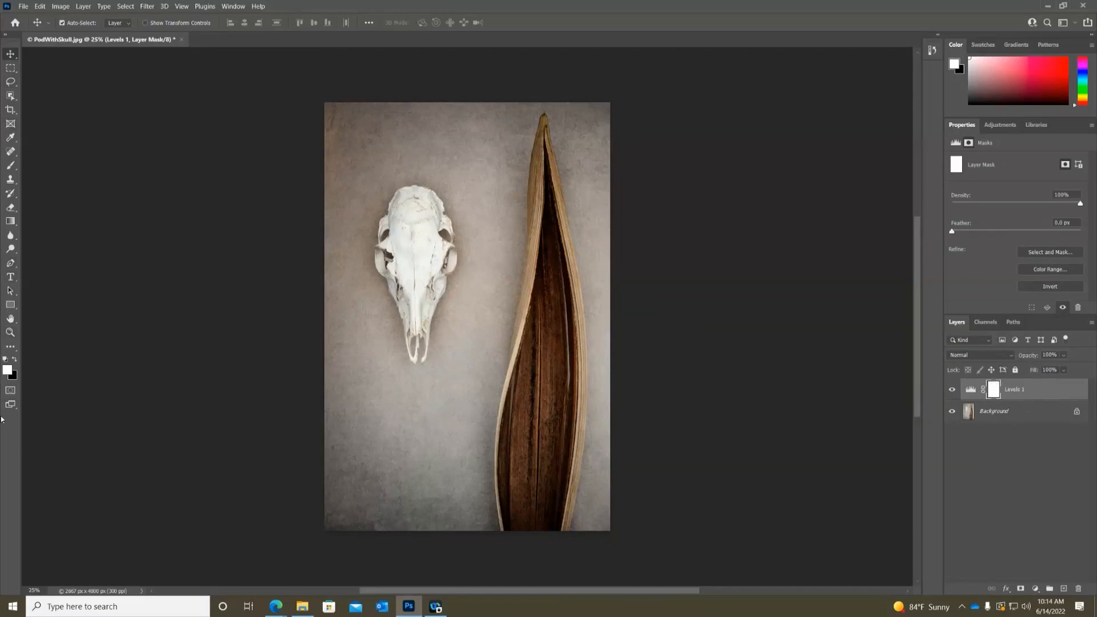
Swap the foreground and background colours back and forth between white and black, ending with white in the foreground
left_click(16, 360)
left_click(17, 360)
left_click(16, 359)
left_click(16, 361)
left_click(16, 362)
key("x")
key("x")
key("x")
key("x")
key("x")
key("x")
key("x")
Choose the Brush tool, enlarge its tip and raise its hardness to 94%
left_click(10, 170)
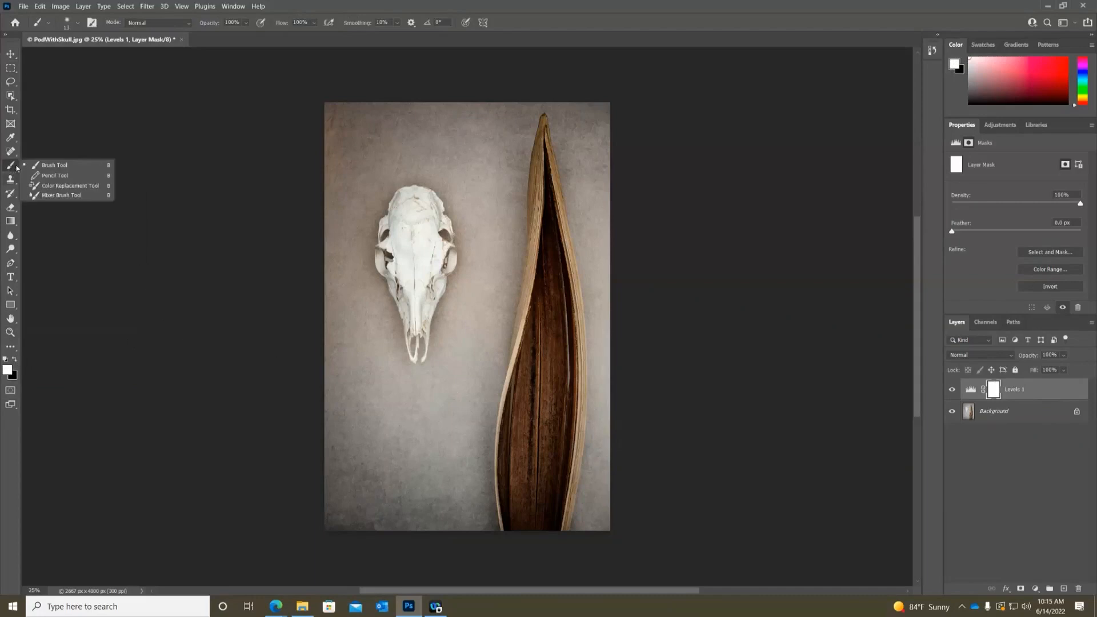
left_click(78, 25)
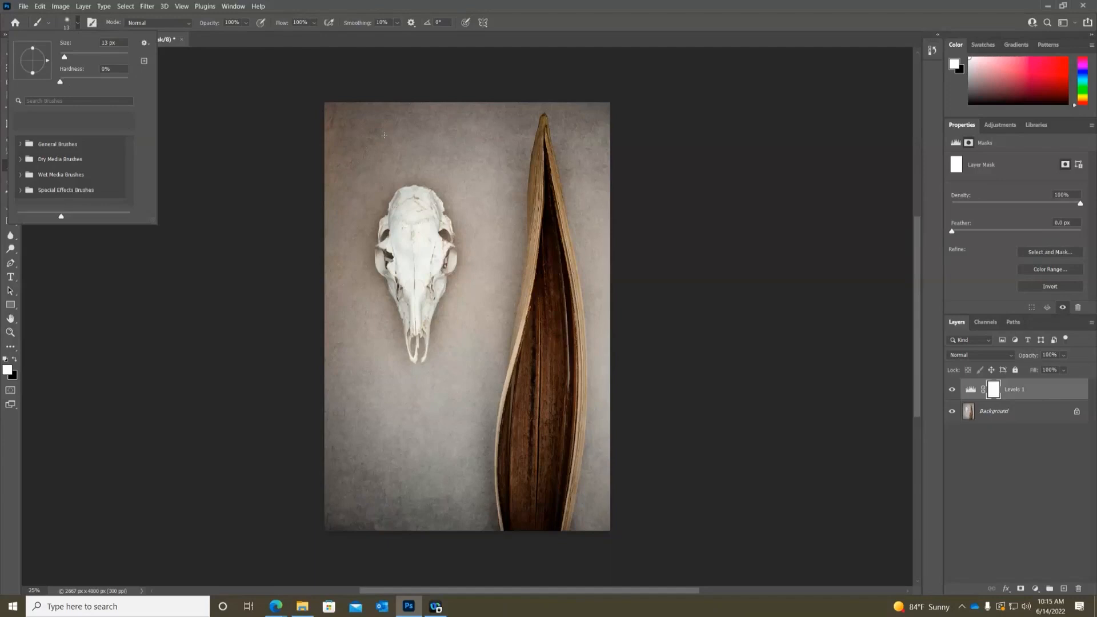
left_click_drag(67, 56, 88, 64)
type("1]]]]]]]]]]]")
key("BackSpace")
key("BackSpace")
key("BackSpace")
key("BackSpace")
key("BackSpace")
key("BackSpace")
key("BackSpace")
key("BackSpace")
key("BackSpace")
key("BackSpace")
key("BackSpace")
key("BackSpace")
left_click(254, 150)
left_click(428, 266)
left_click(125, 83)
left_click(78, 23)
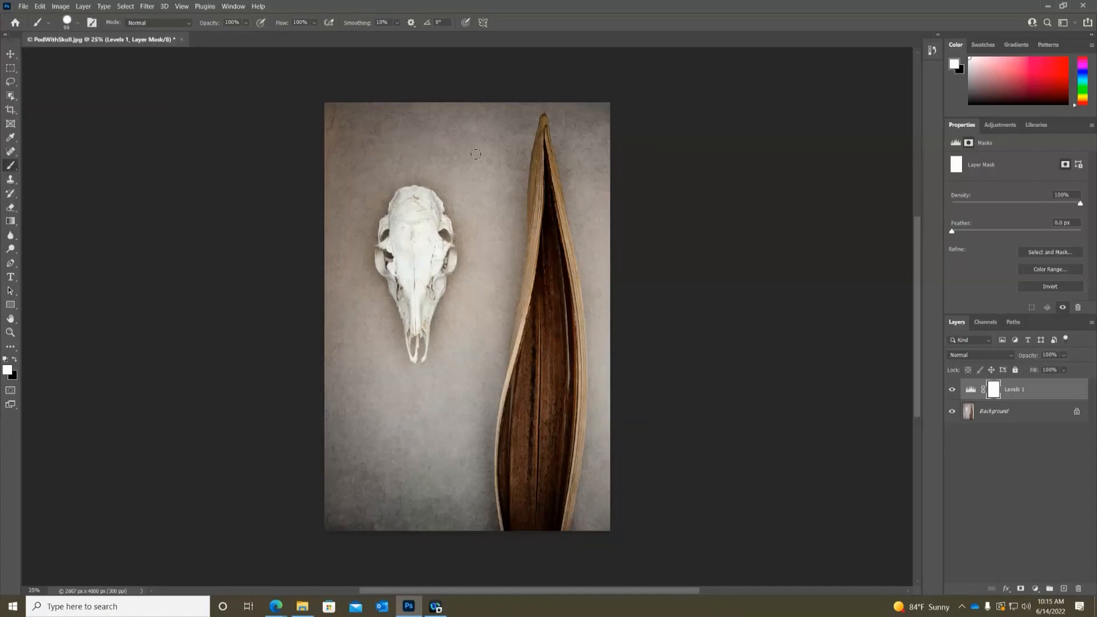
Enlarge the brush to 800 px and raise its hardness to the maximum
key("bracketright")
key("bracketright")
key("bracketright")
key("bracketright")
key("bracketright")
key("bracketright")
key("bracketright")
key("bracketright")
key("bracketright")
key("bracketright")
key("bracketright")
key("bracketright")
key("bracketright")
key("bracketright")
left_click(78, 23)
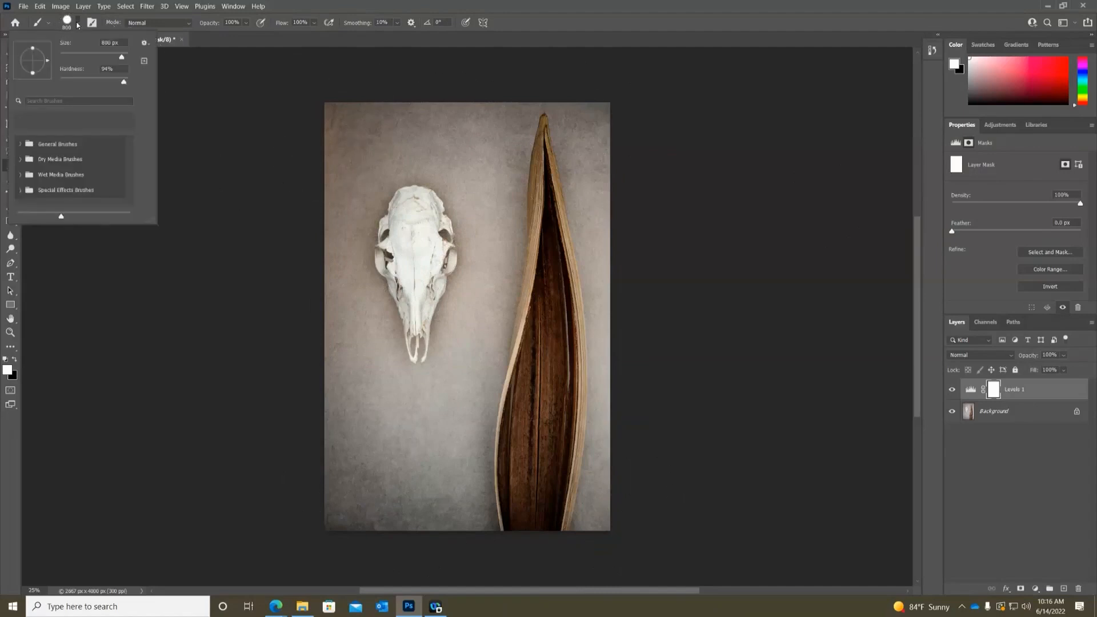
left_click_drag(125, 85, 139, 85)
left_click(354, 266)
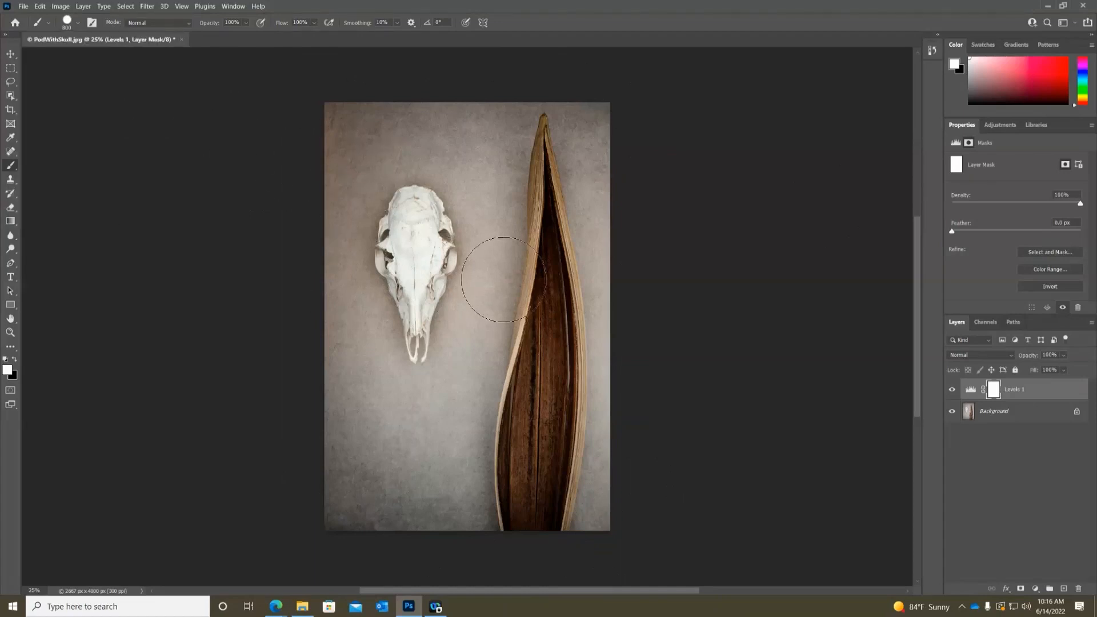
Make black the foreground colour, and try a hard-edged band across the middle of the Levels mask before undoing the stroke
left_click(14, 359)
left_click_drag(345, 287, 582, 292)
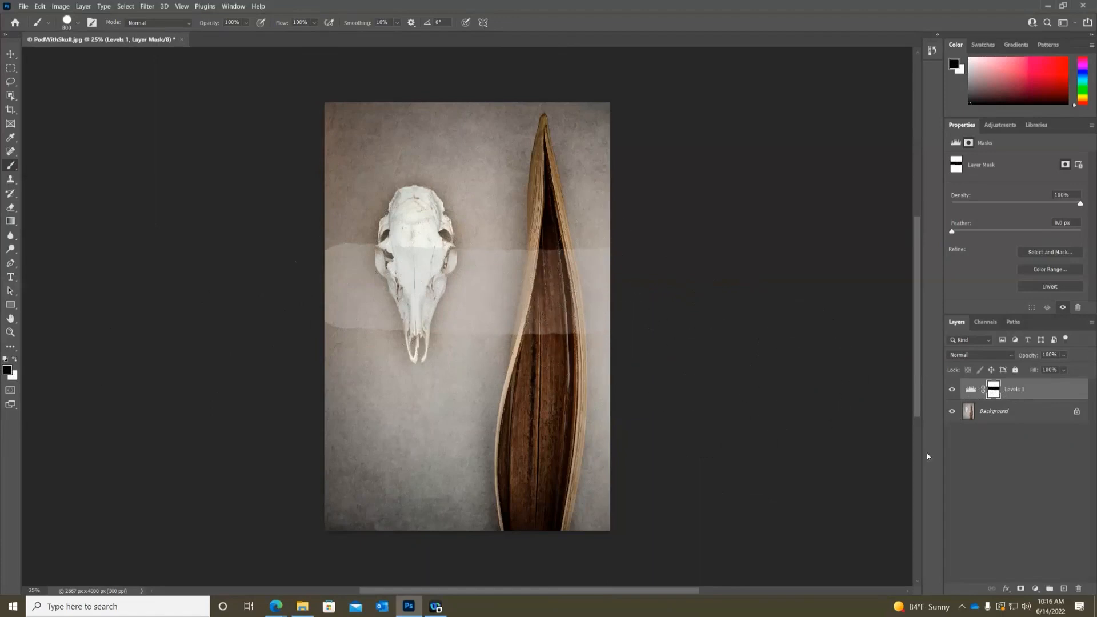
key("ctrl+z")
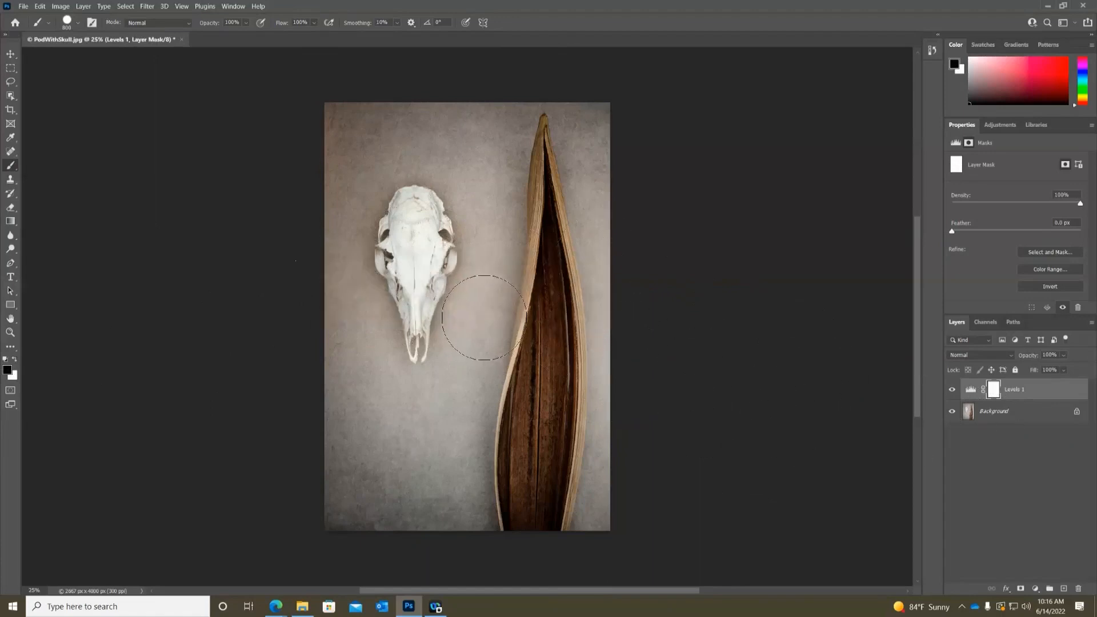
Set the brush hardness to 0%, and try a soft black band across the Levels mask before undoing the stroke
left_click(78, 26)
left_click_drag(125, 81, 60, 82)
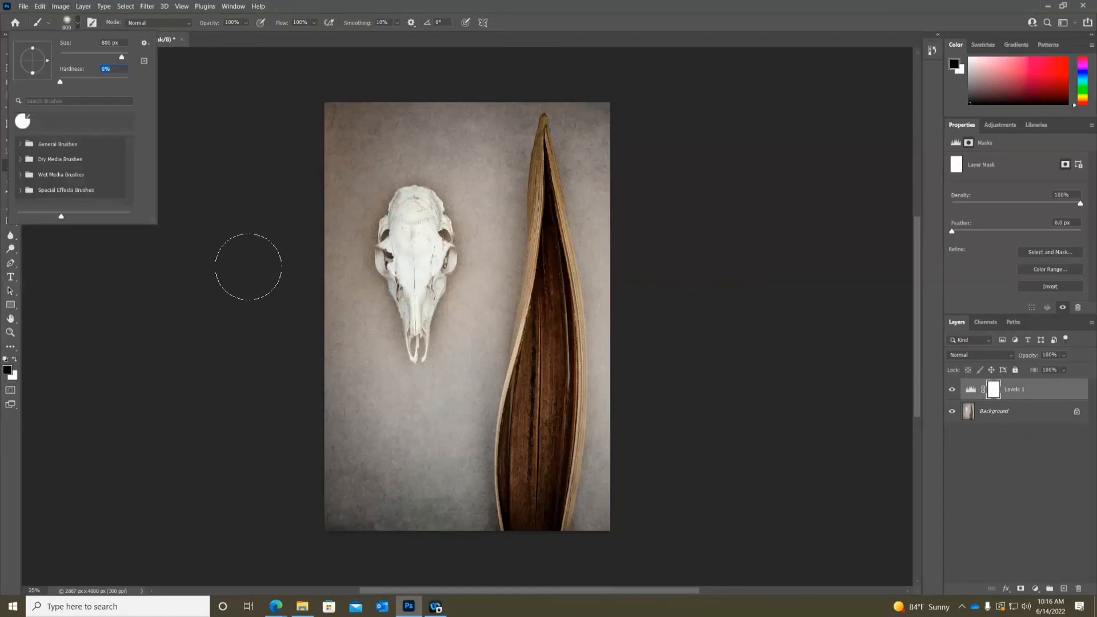
left_click_drag(268, 301, 651, 298)
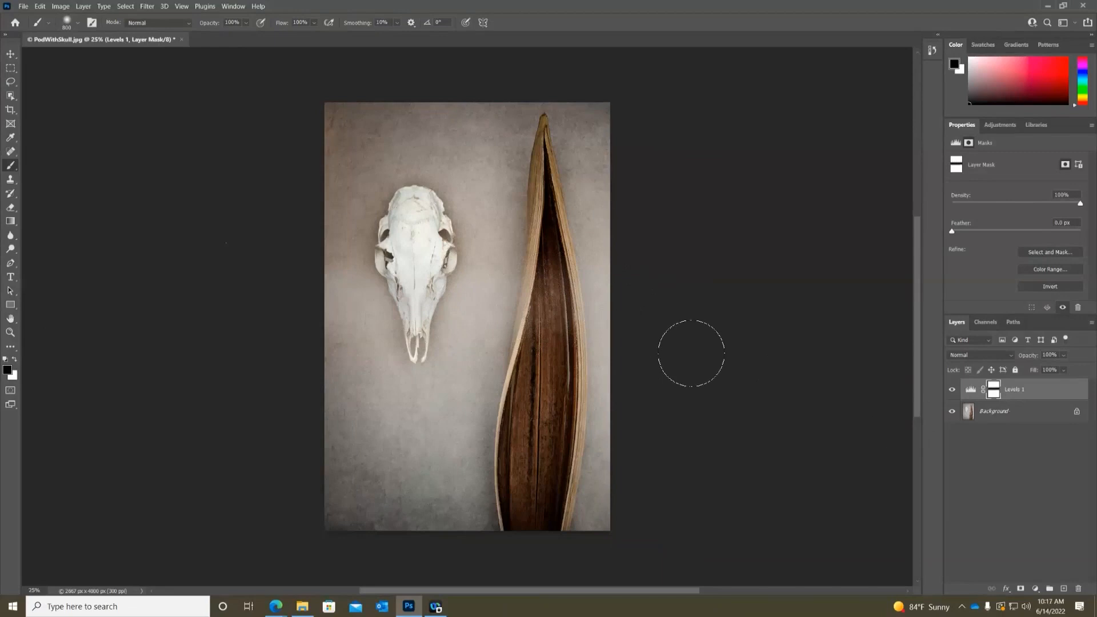
key("ctrl+z")
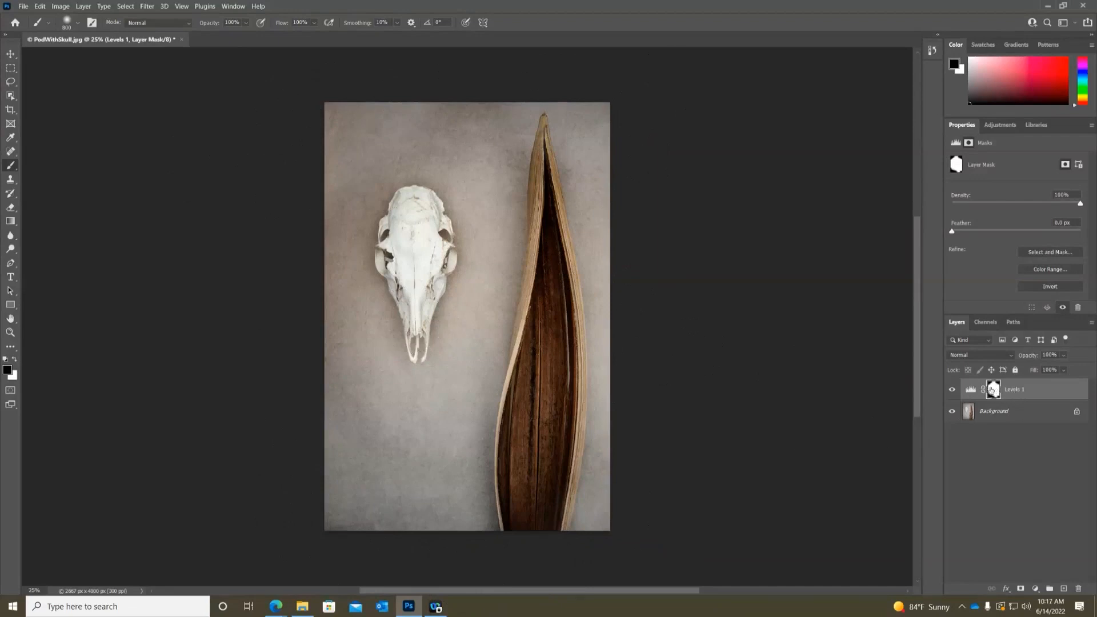
Display the Levels mask on its own, extend its soft black areas along the bottom and top edges, and return to the image
left_click(992, 393, "alt")
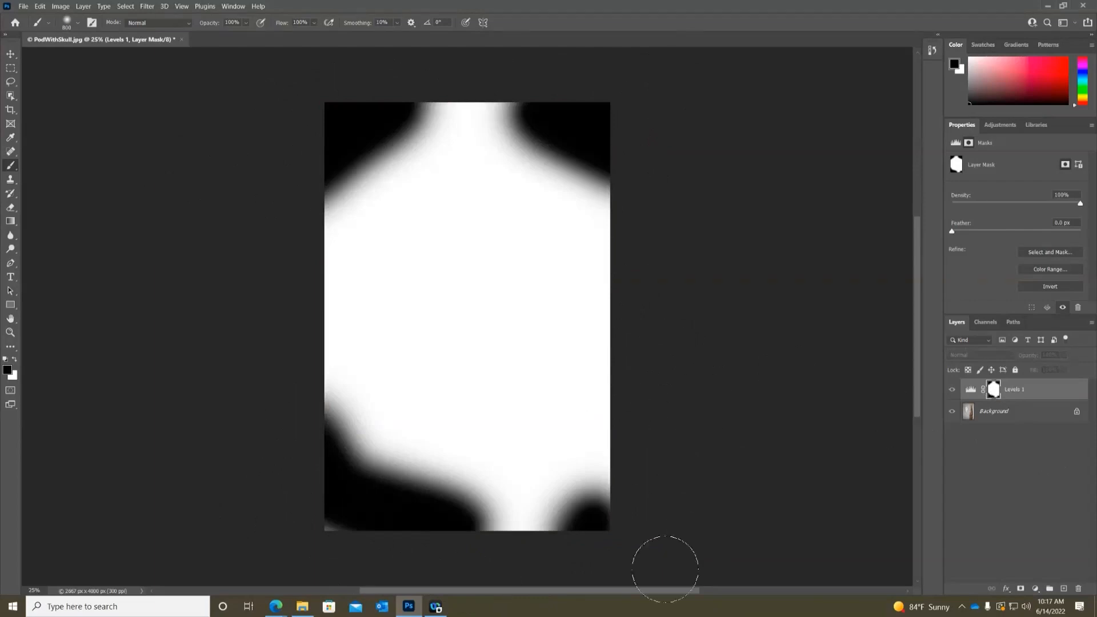
mouse_move(581, 519)
left_mouse_down()
mouse_move(640, 471)
mouse_move(548, 565)
mouse_move(624, 563)
left_mouse_up()
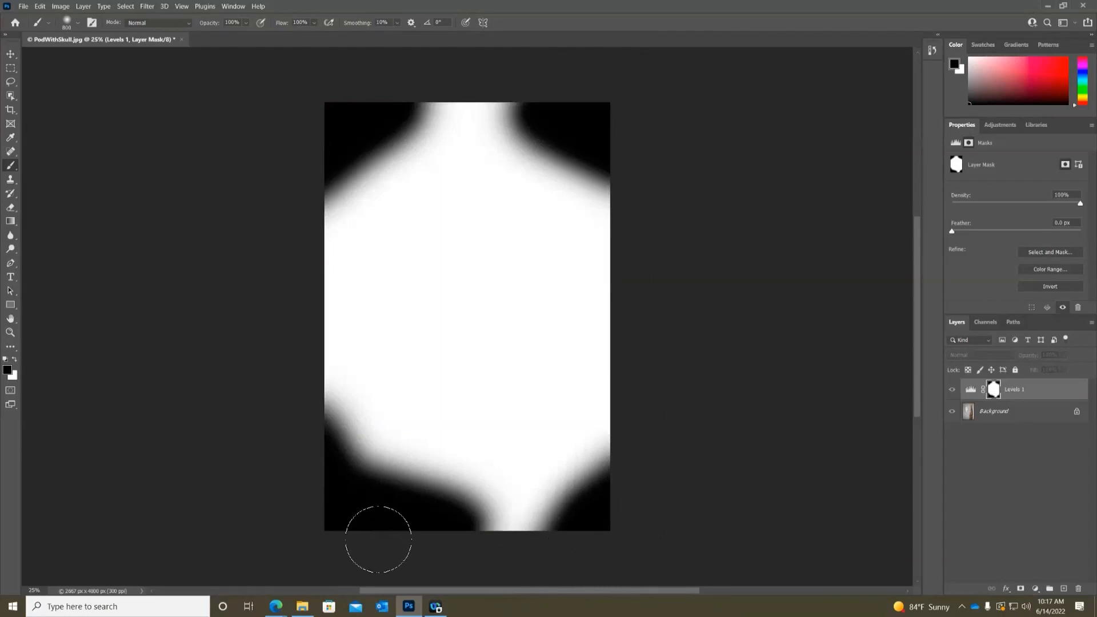
mouse_move(452, 524)
left_mouse_down()
mouse_move(531, 571)
mouse_move(554, 558)
left_mouse_up()
mouse_move(386, 110)
left_mouse_down()
mouse_move(461, 53)
mouse_move(537, 81)
mouse_move(534, 92)
mouse_move(495, 54)
left_mouse_up()
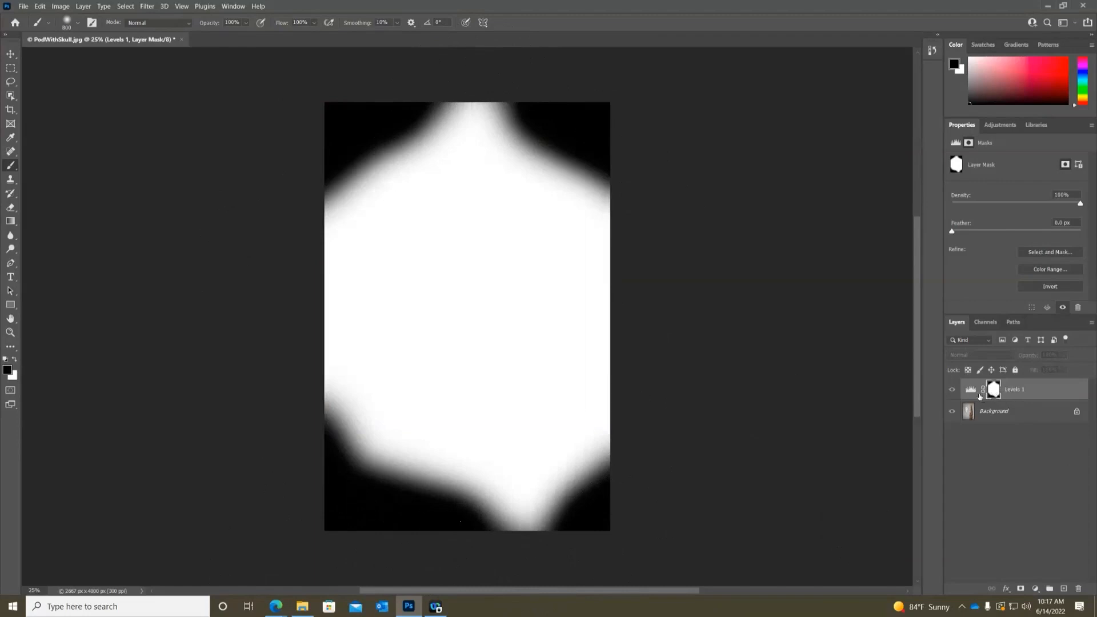
left_click(992, 394, "alt")
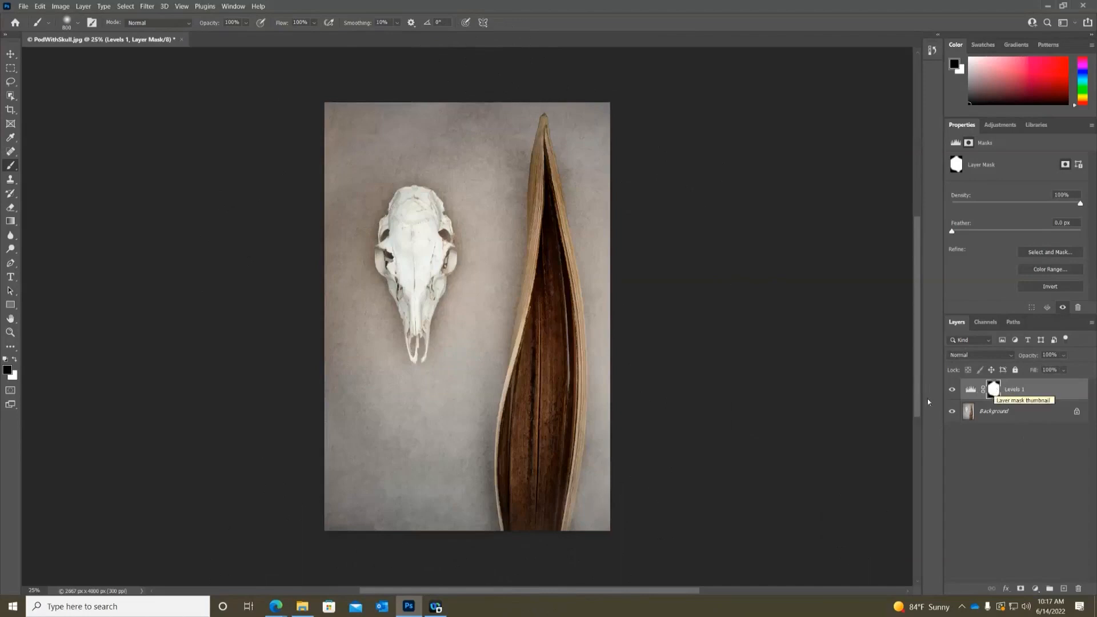
Toggle the masked Levels layer's visibility to compare the photo with and without it, leaving the layer shown
left_click(952, 389)
left_click(951, 389)
left_click(951, 389)
left_click(951, 390)
left_click(951, 389)
left_click(951, 389)
left_click(951, 389)
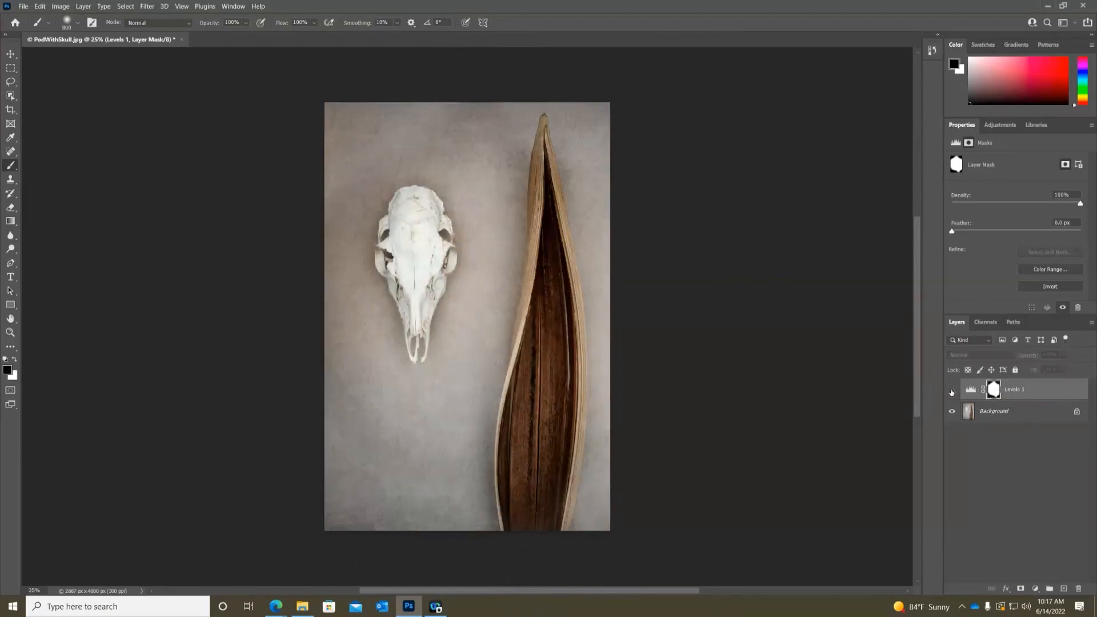
left_click(951, 391)
left_click(950, 391)
left_click(951, 390)
left_click(951, 391)
left_click(951, 390)
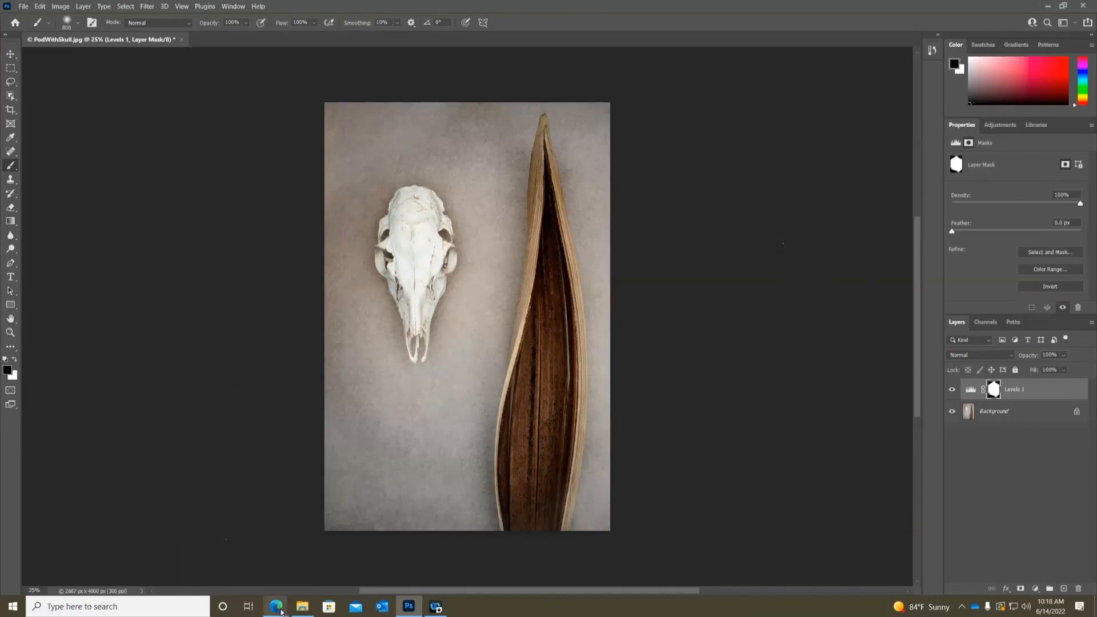
Switch to the OneDrive Photoshop folder in Edge and download the EtsyStudio_header_1200x900_v2.png image
mouse_move(276, 607)
left_click(263, 568)
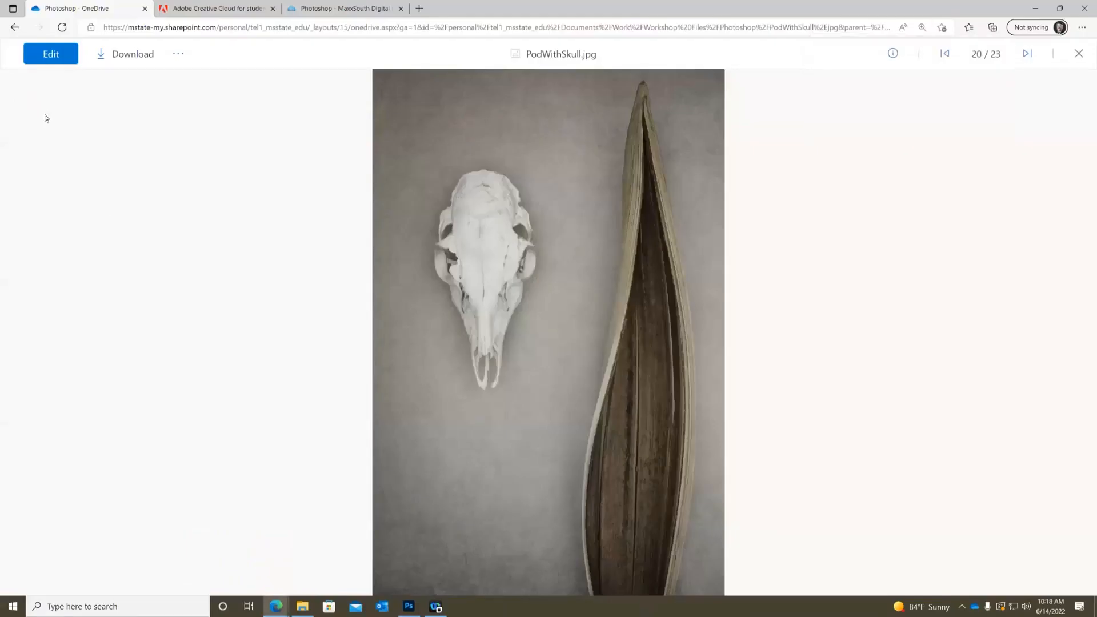
left_click(13, 28)
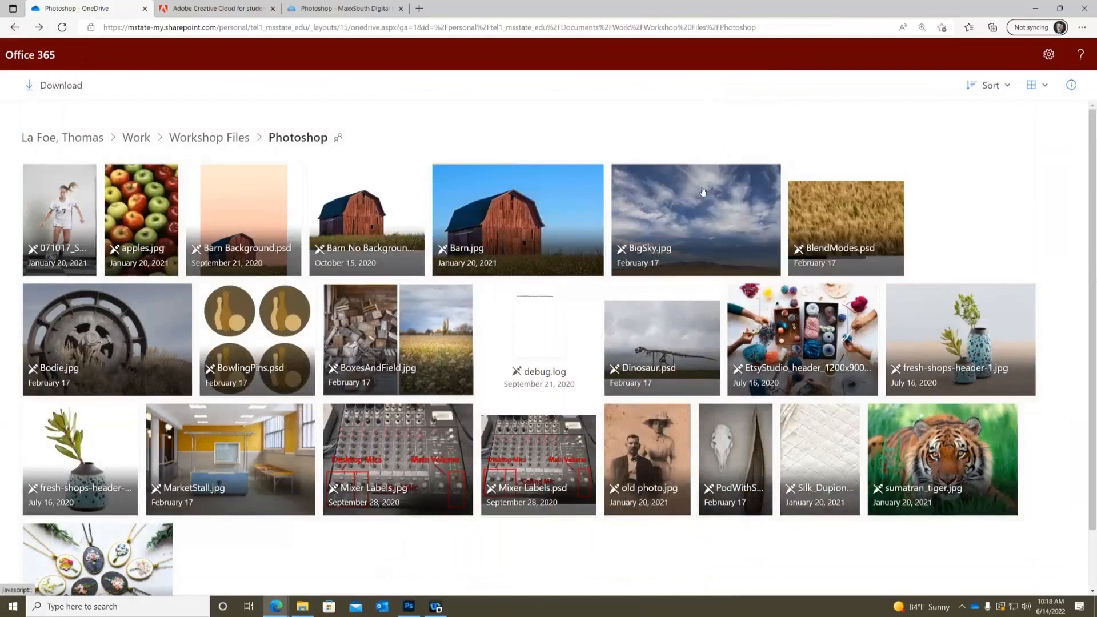
left_click(811, 328)
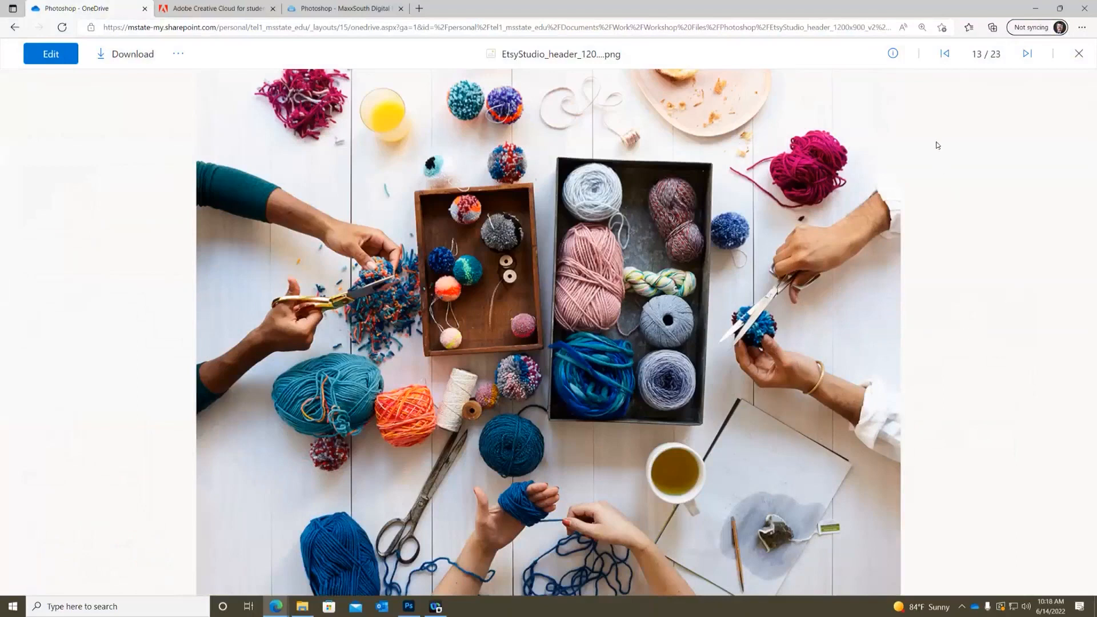
left_click(115, 56)
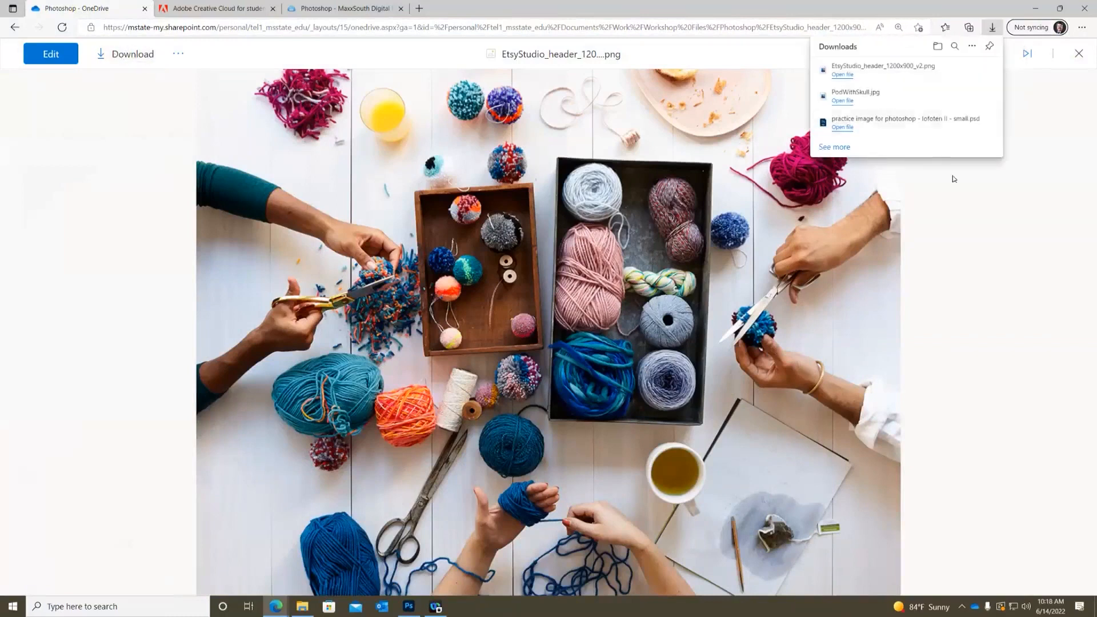
Switch back to Photoshop and open EtsyStudio_header_1200x900_v2.png from the Downloads folder
left_click(408, 606)
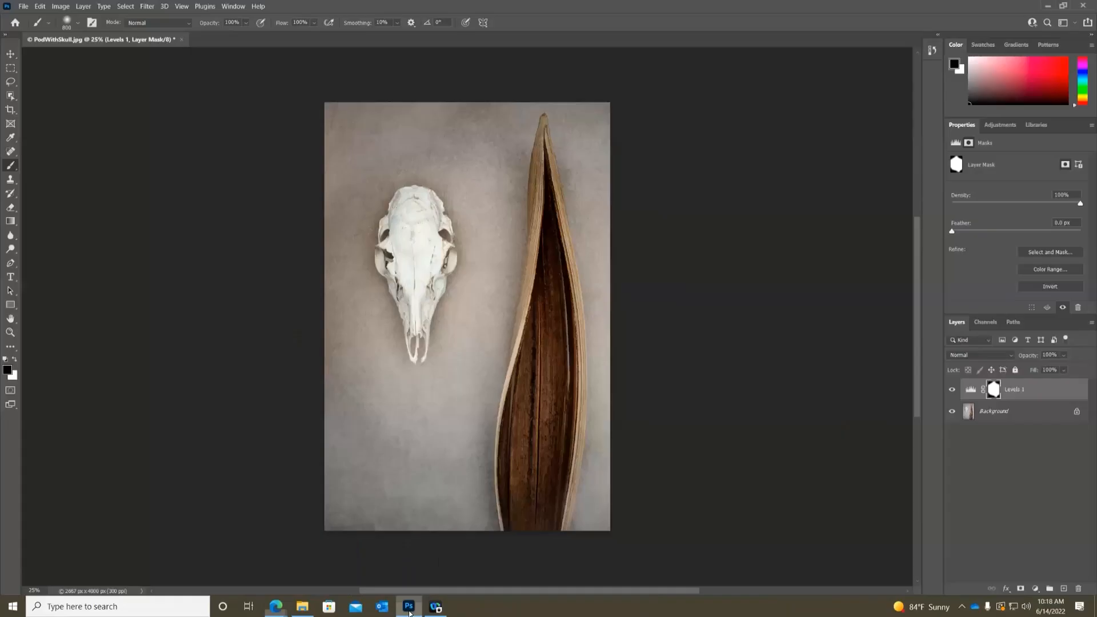
left_click(23, 7)
left_click(35, 26)
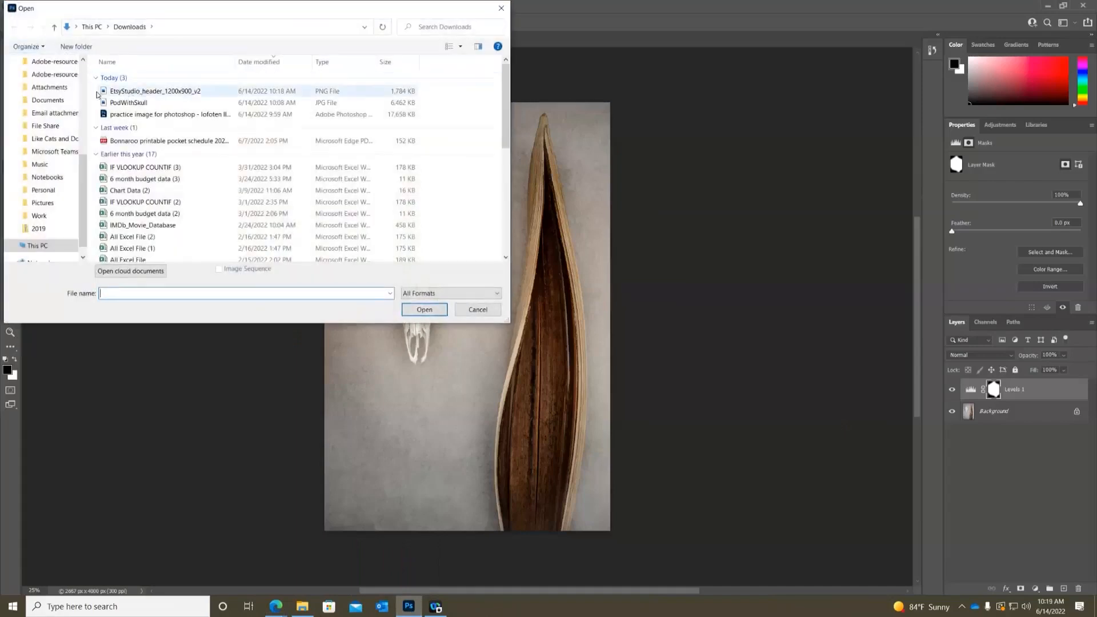
left_click(125, 93)
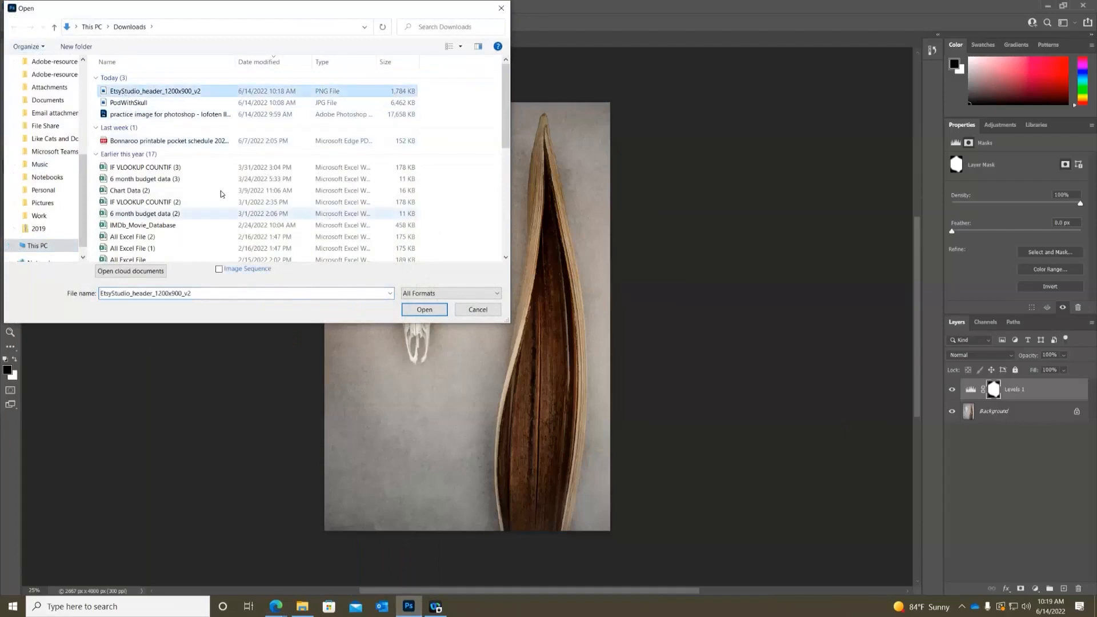
left_click(424, 310)
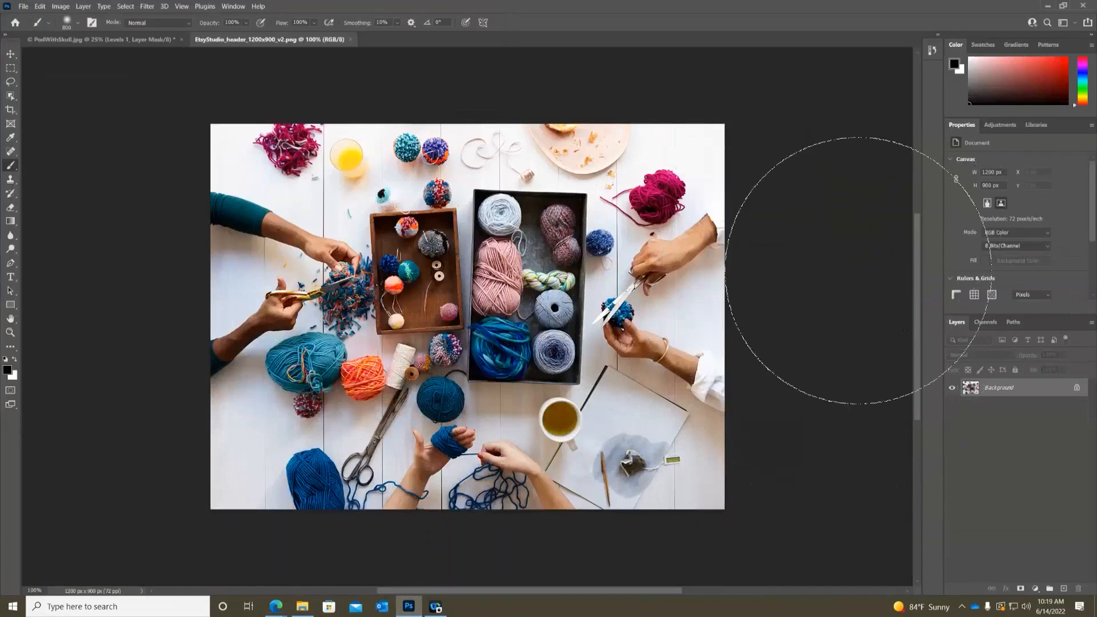
Reduce the brush size to 150 px
key("bracketleft")
key("bracketleft")
key("bracketleft")
key("bracketleft")
key("bracketleft")
key("bracketleft")
key("bracketleft")
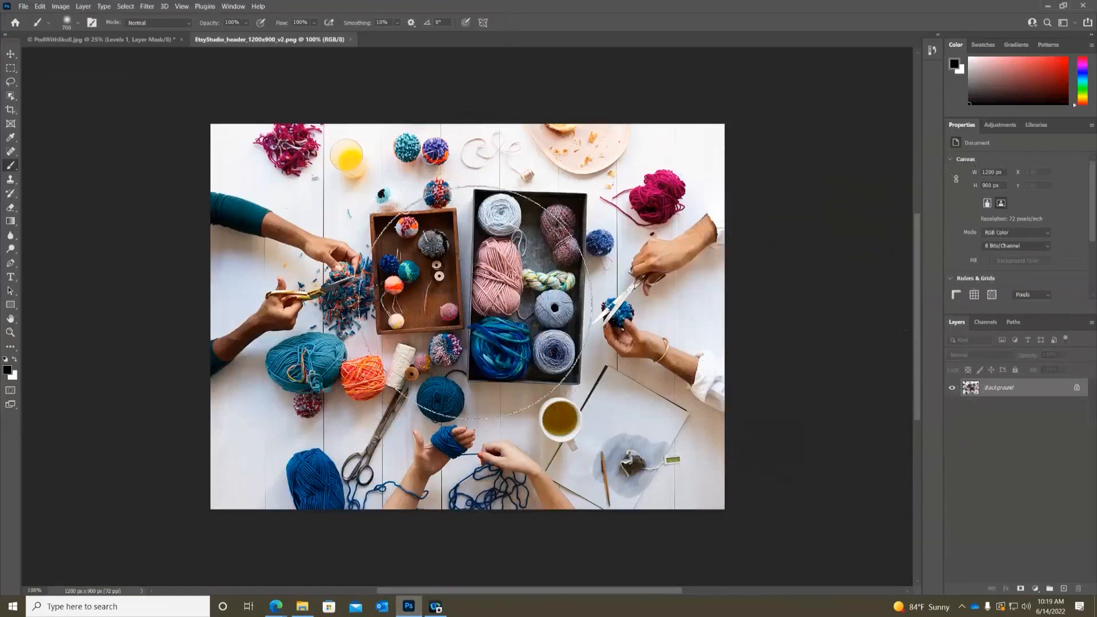
key("bracketleft")
key("bracketleft")
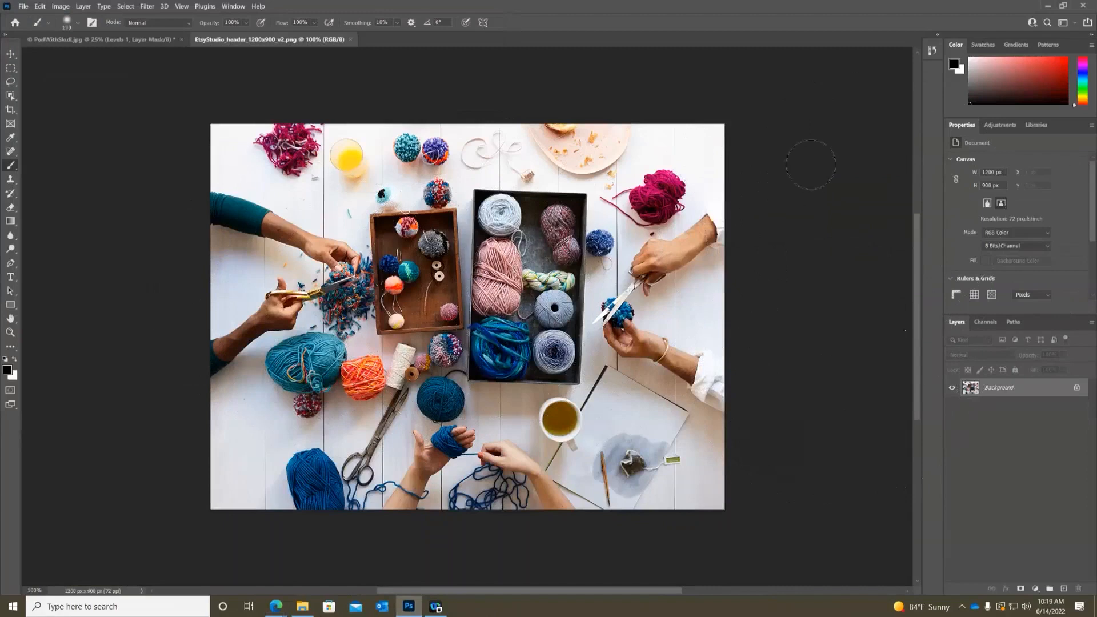
Add a Black & White adjustment layer above the yarn photo and bring all its colour settings into view
left_click(999, 126)
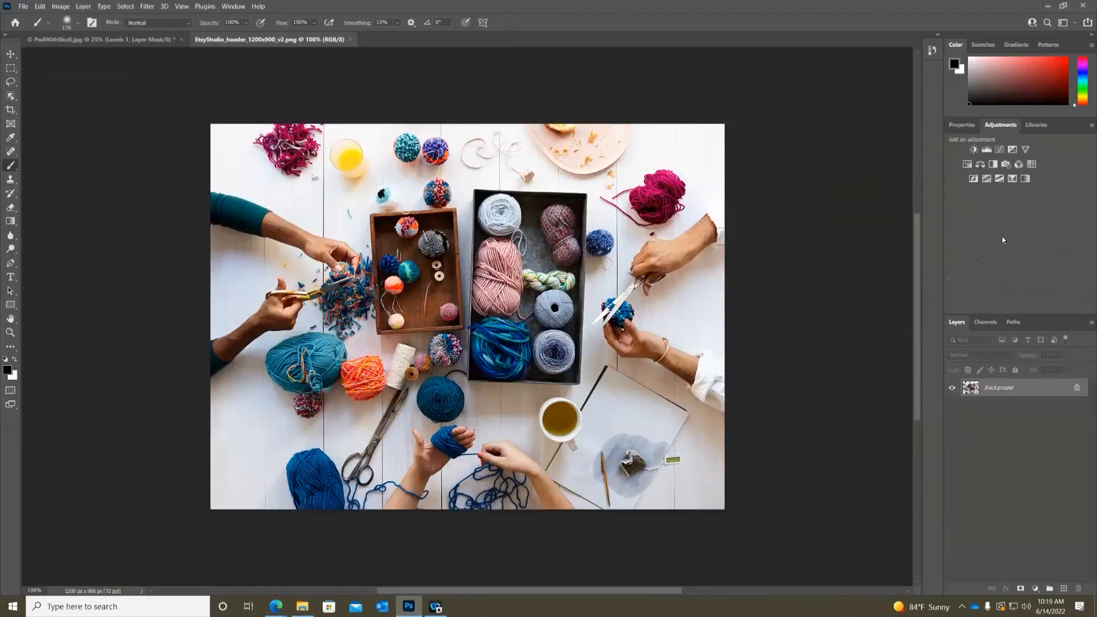
left_click(995, 164)
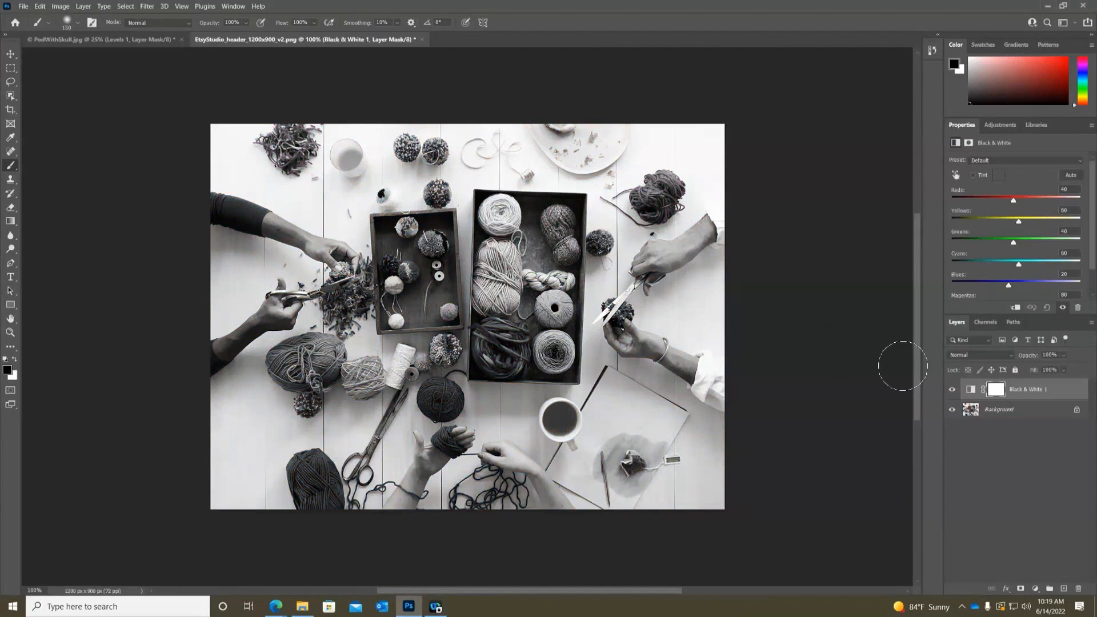
scroll(1093, 222, "down", 2)
mouse_move(1094, 223)
left_mouse_down()
mouse_move(1094, 206)
mouse_move(1094, 220)
left_mouse_up()
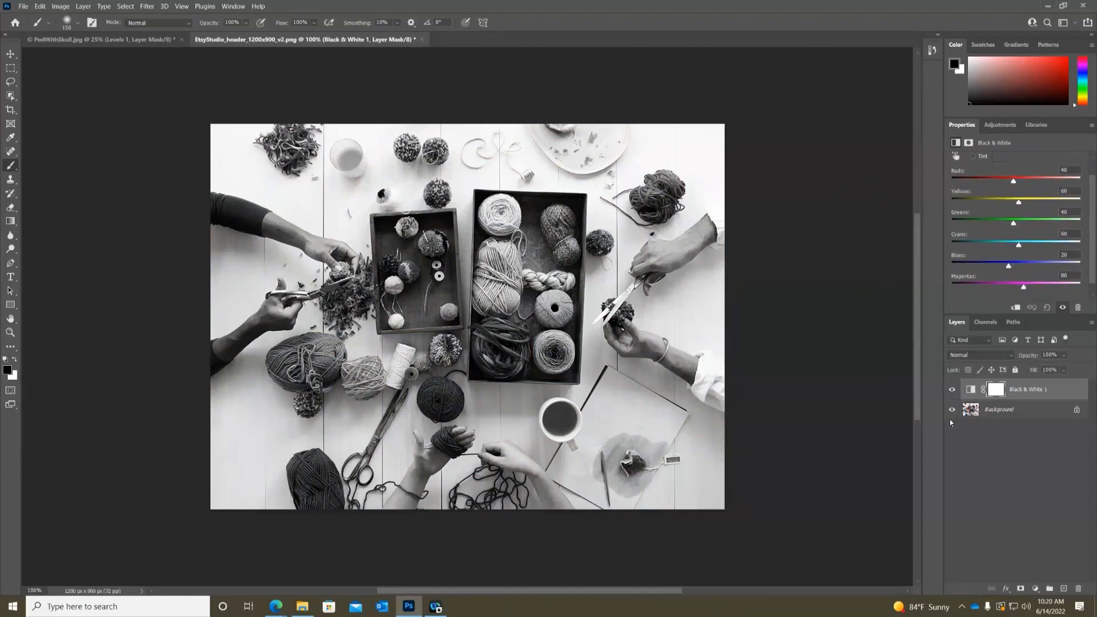
Toggle the Black & White layer's visibility to compare the photo in colour and greyscale, leaving the layer shown
left_click(1063, 308)
left_click(1062, 308)
left_click(1062, 308)
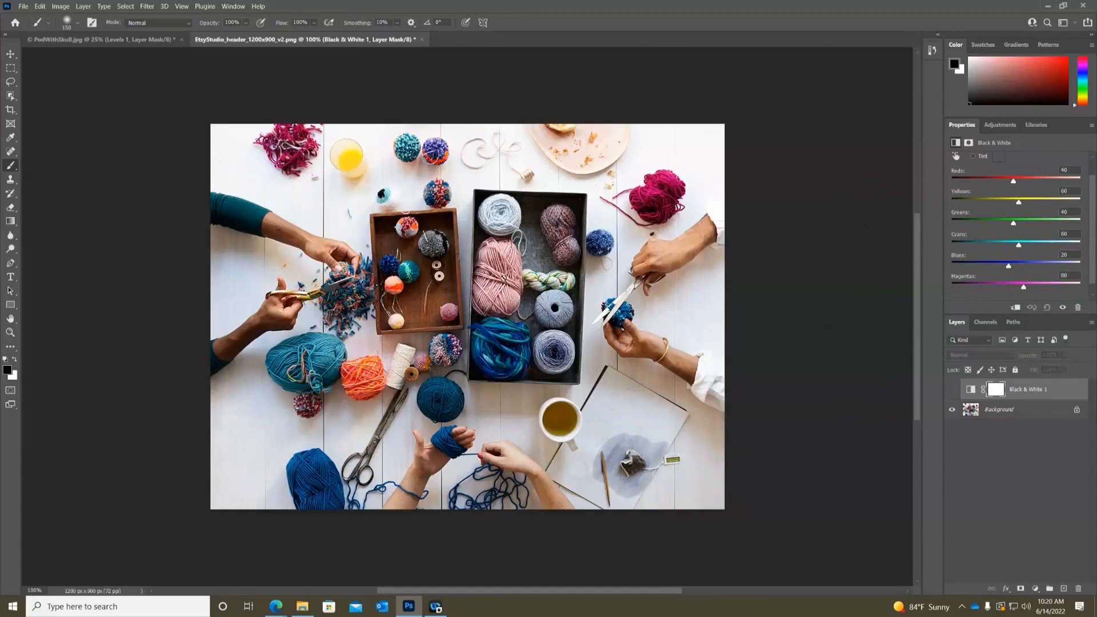
left_click(951, 389)
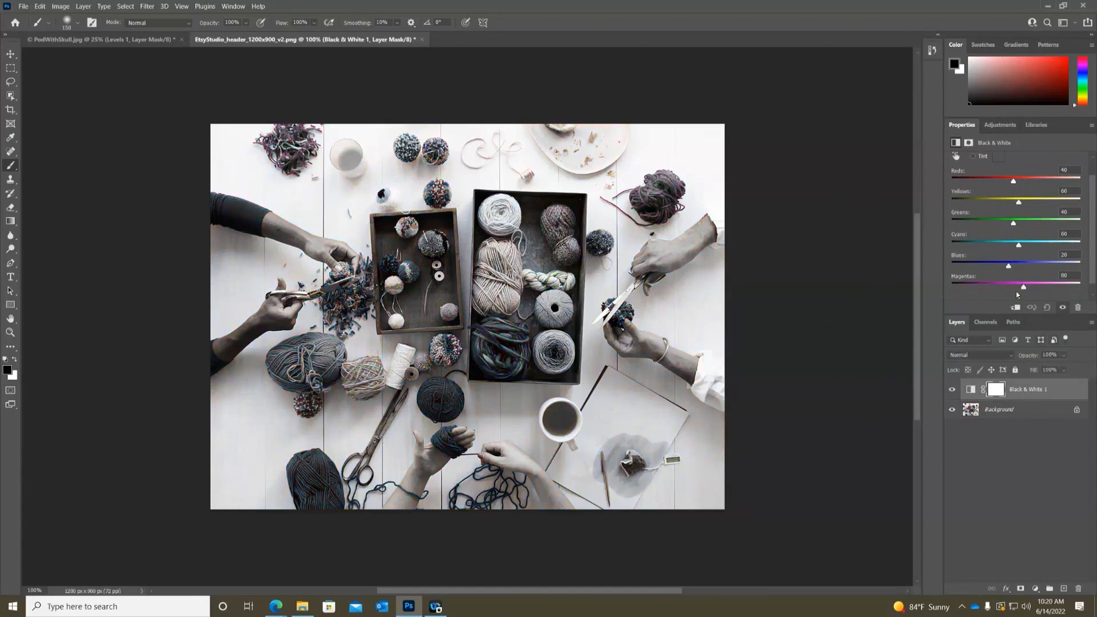
Set the Black & White adjustment's Reds to -12 and Magentas to 27
mouse_move(1012, 181)
left_mouse_down()
mouse_move(992, 183)
mouse_move(1012, 196)
mouse_move(1000, 197)
left_mouse_up()
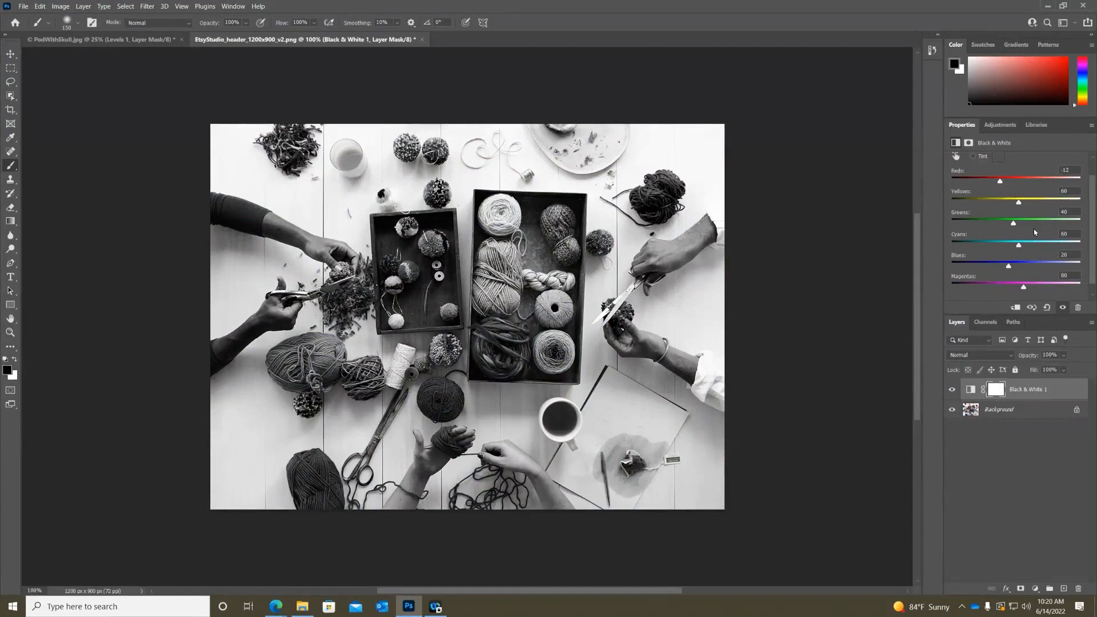
mouse_move(1023, 292)
left_mouse_down()
mouse_move(998, 293)
mouse_move(1009, 294)
left_mouse_up()
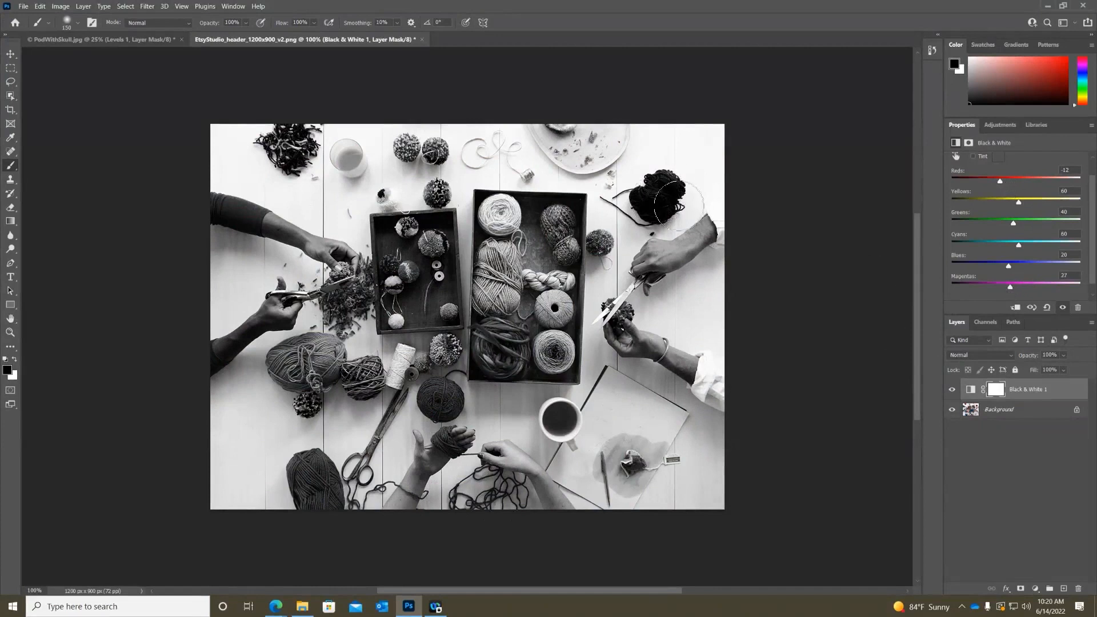
Try Magentas 65, Blues 179, Cyans 98, Yellows 48 and Greens 23, and reset the Black & White adjustment to its defaults
left_click_drag(1011, 290, 1028, 246)
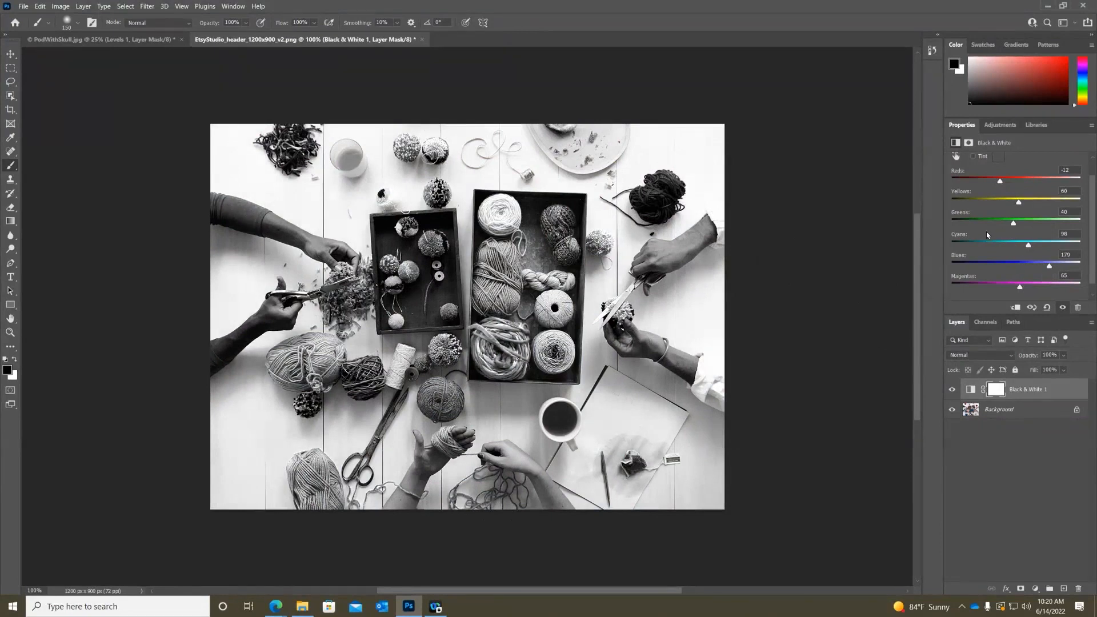
left_click_drag(1019, 202, 1009, 224)
scroll(983, 224, "up", 1)
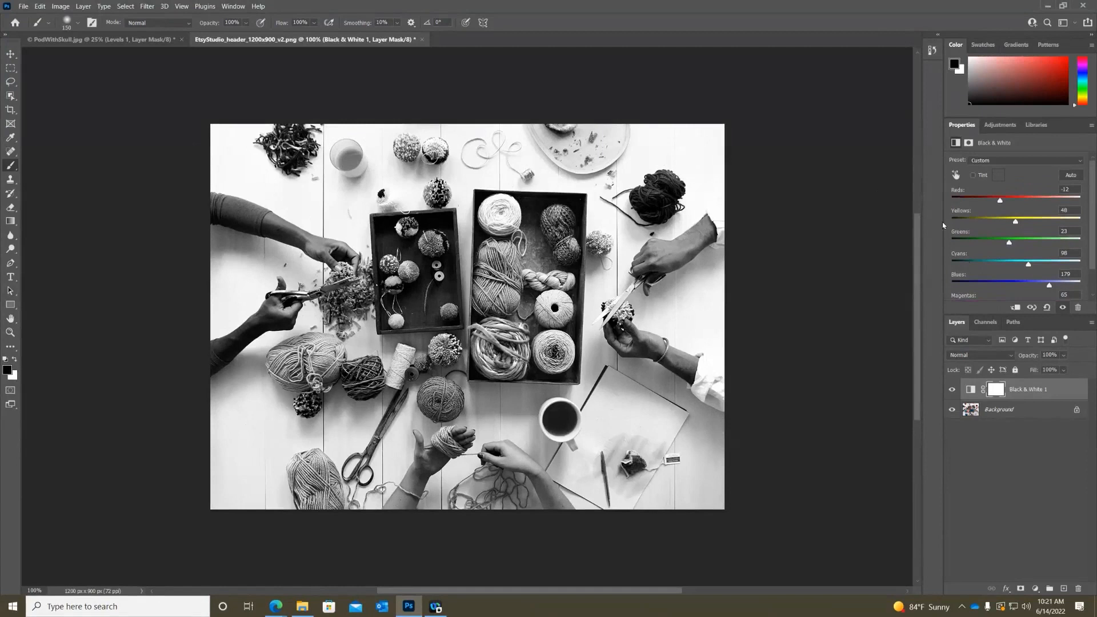
left_click(1046, 308)
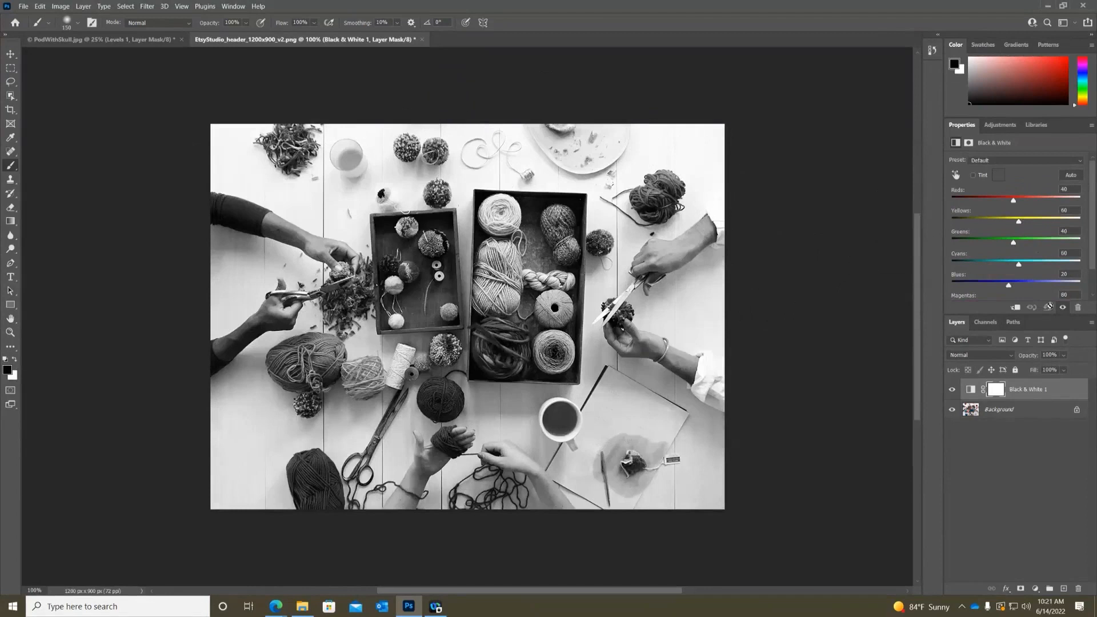
Try darkening the red tones to -75 with the on-image adjustment tool on the photo, and reset the Black & White adjustment
left_click(957, 176)
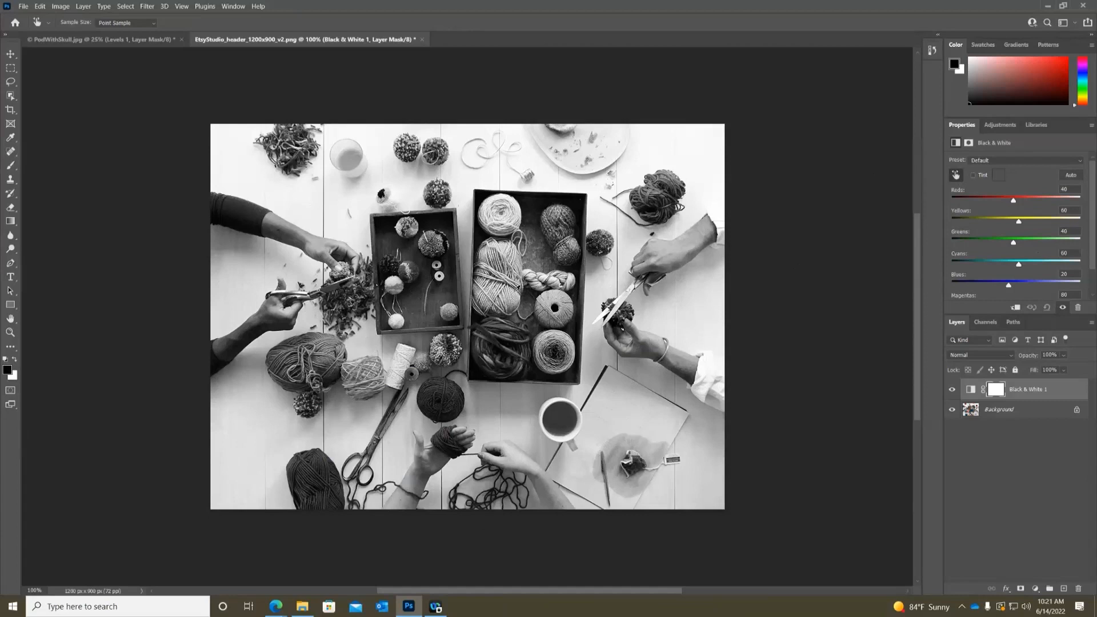
left_click_drag(510, 296, 487, 305)
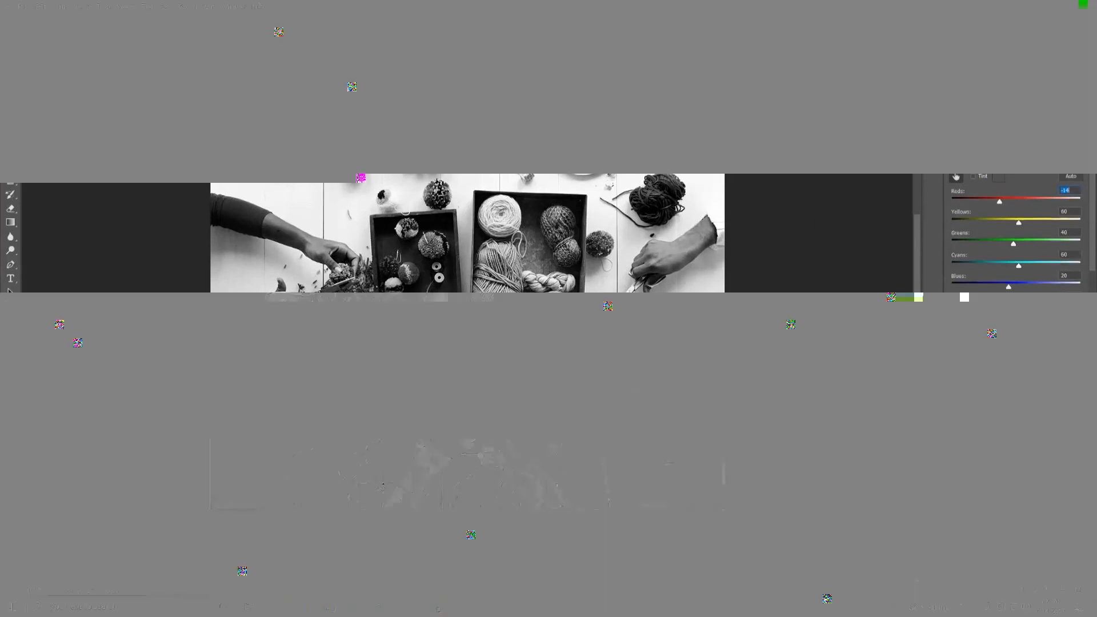
left_click_drag(487, 305, 518, 300)
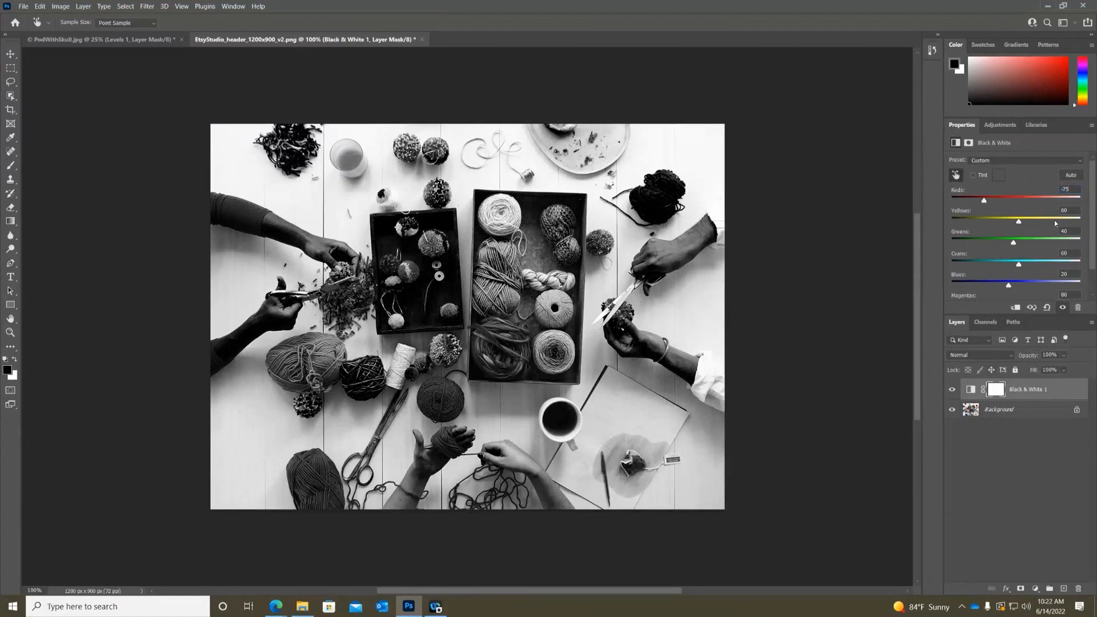
left_click(1046, 308)
Try the Blue Filter and Maximum Black presets on the Black & White adjustment, and reset it to Default
left_click(1079, 162)
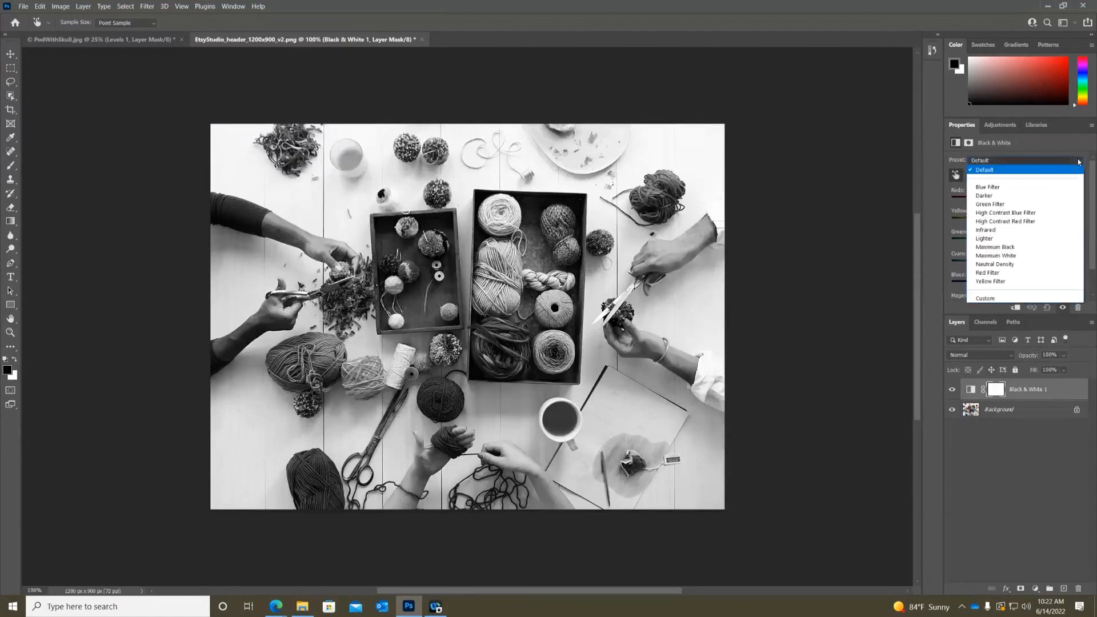
left_click(1003, 188)
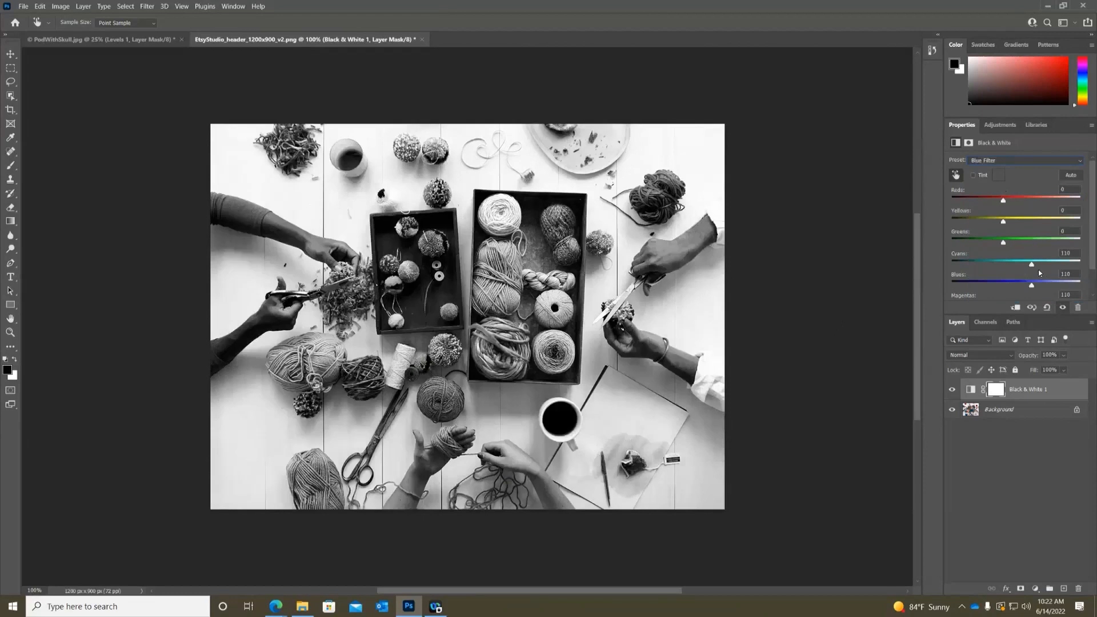
left_click(1062, 308)
left_click(1063, 308)
left_click(1076, 161)
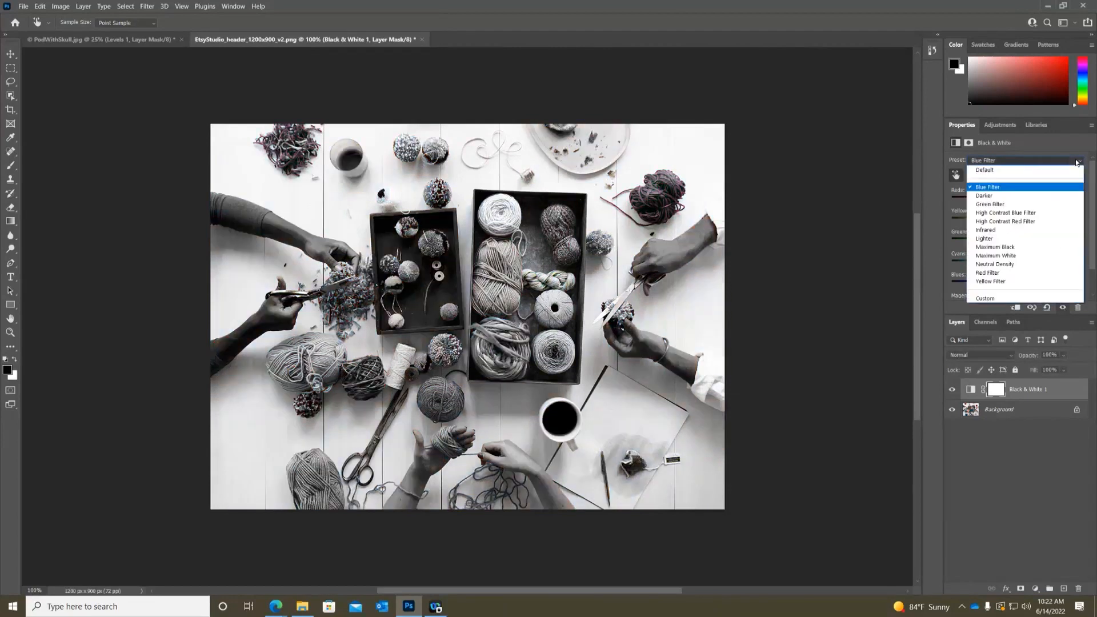
left_click(1031, 247)
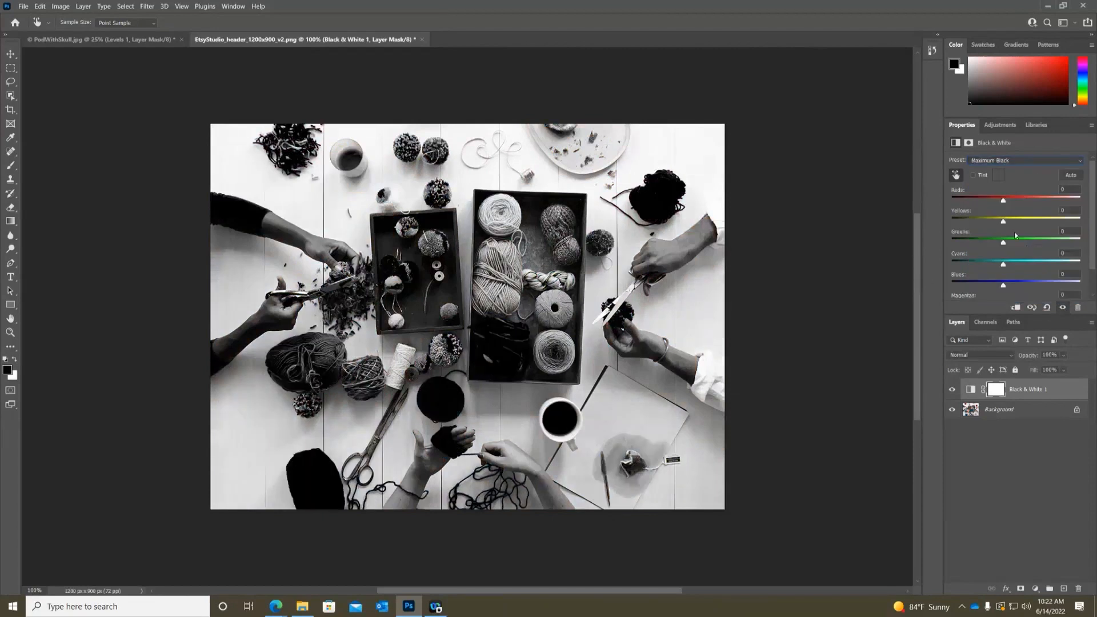
left_click(1048, 309)
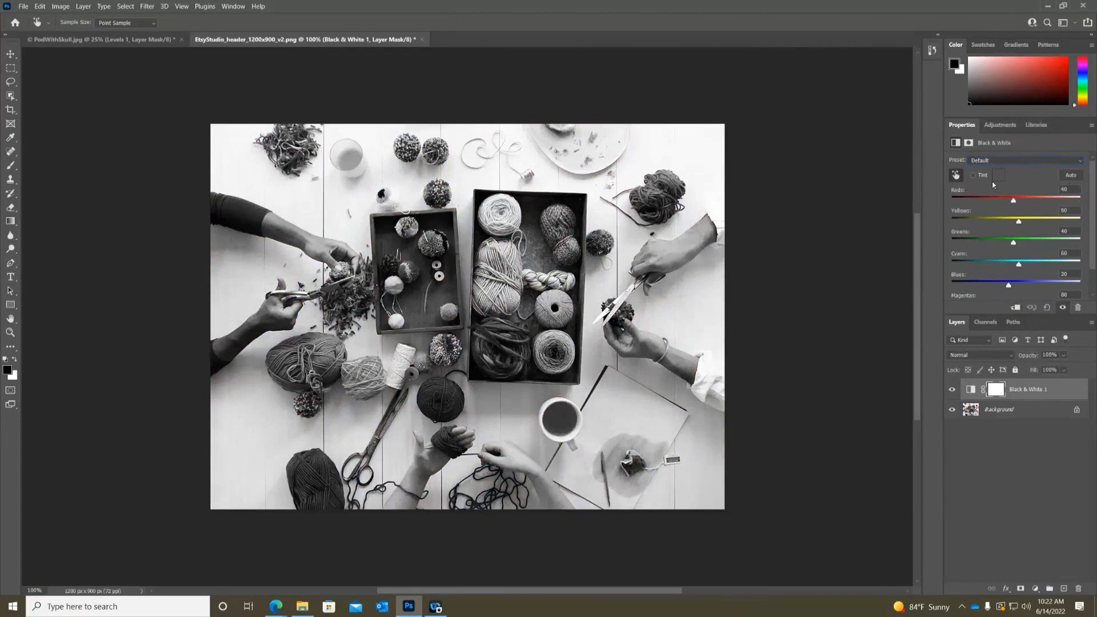
Turn on the Tint option of the Black & White adjustment
left_click(972, 176)
left_click(973, 176)
left_click(973, 175)
Set the Black & White tint colour to a dark red with RGB values 93, 23, 37
left_click(999, 176)
left_click_drag(582, 123, 774, 69)
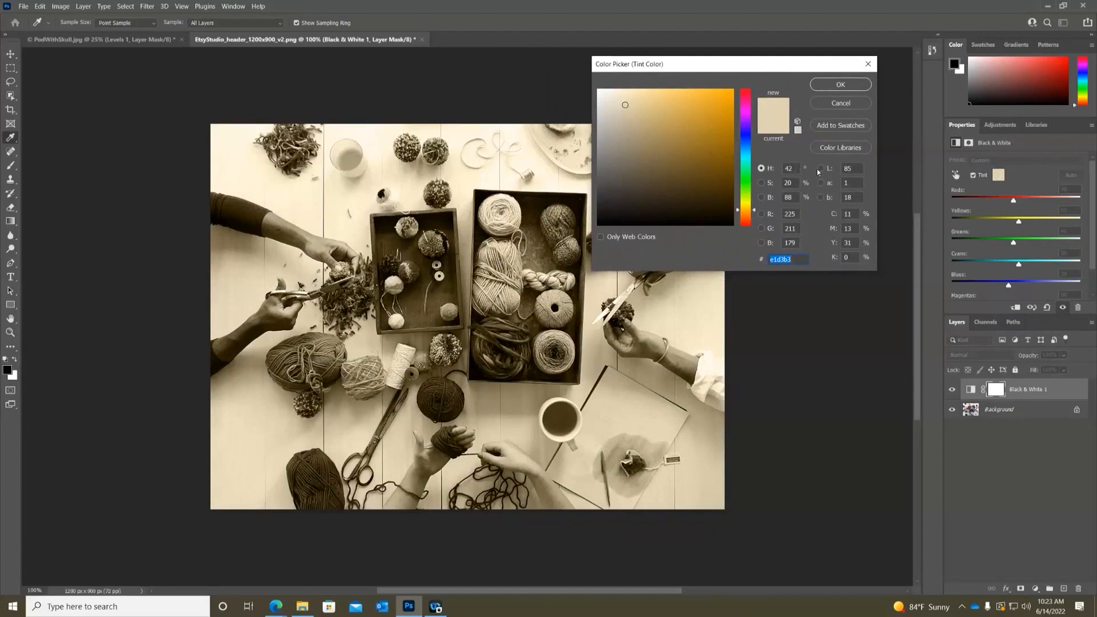
left_click(796, 213)
type("93")
key("Tab")
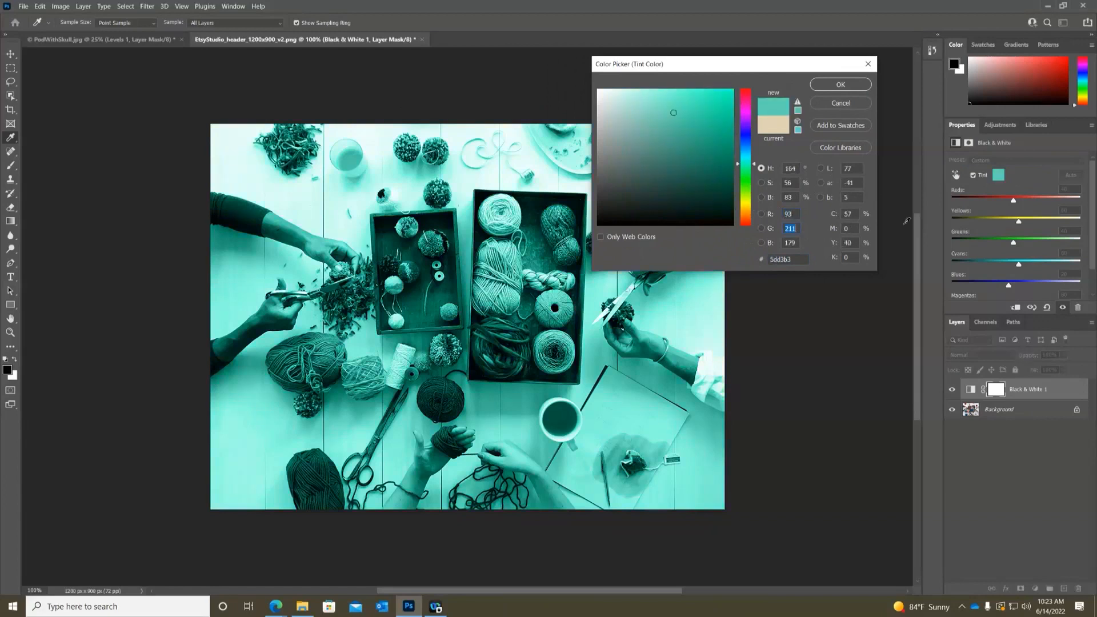
type("23")
key("Tab")
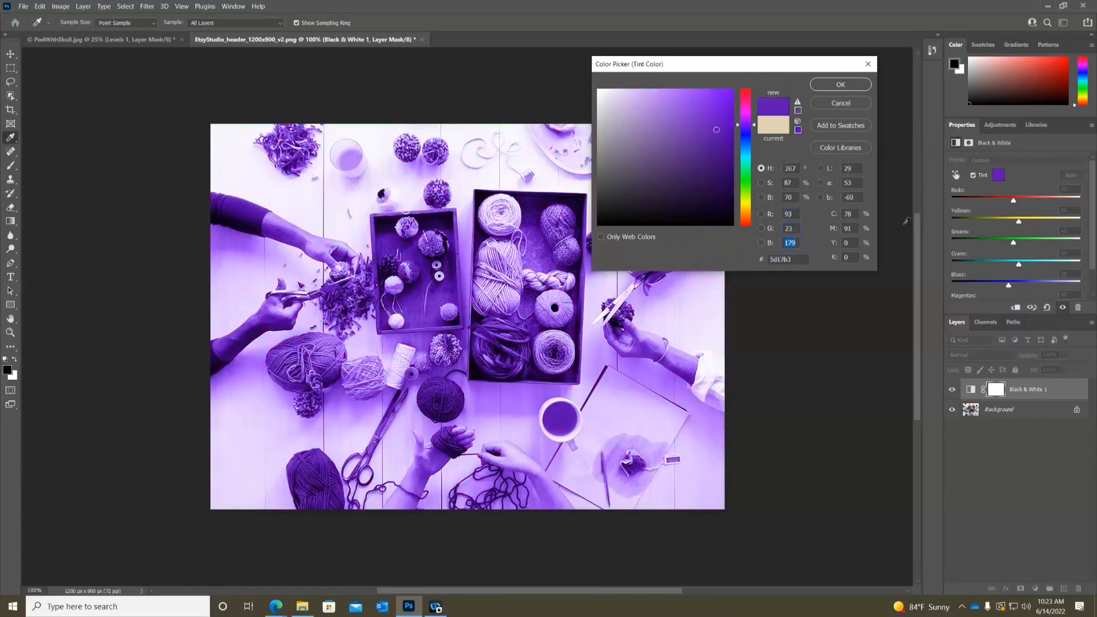
type("37")
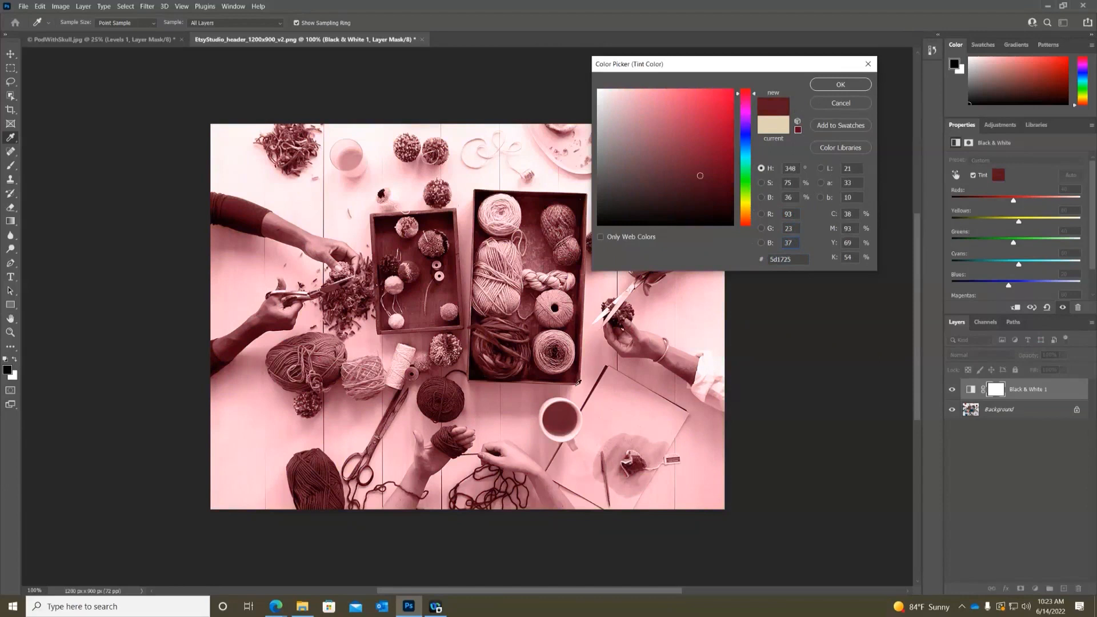
left_click(826, 86)
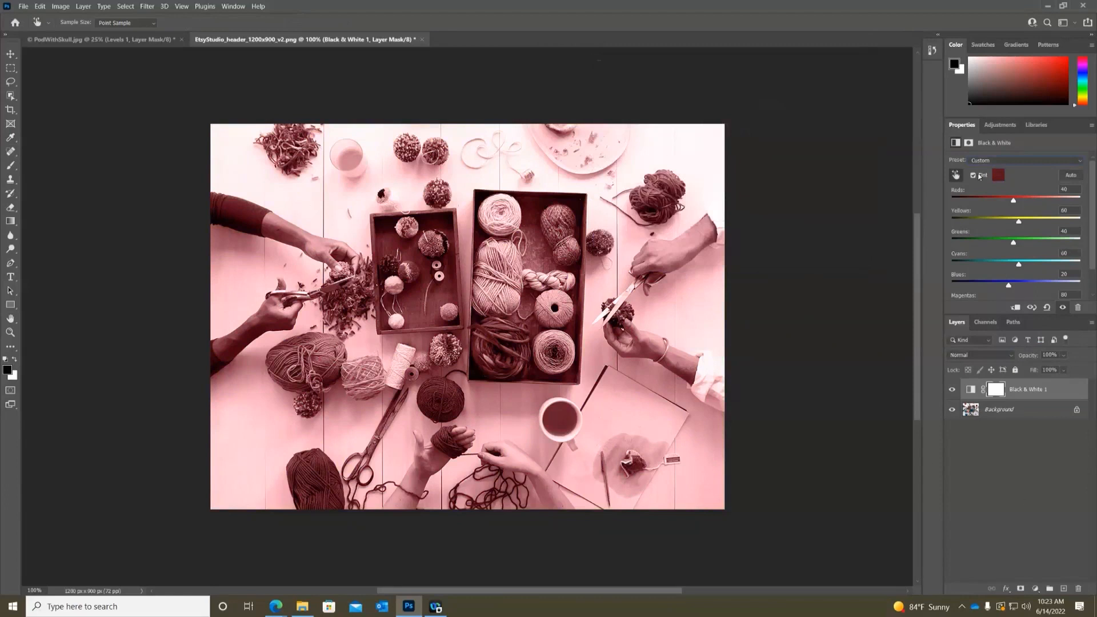
Toggle the red tint off and on to compare it with plain greyscale, leaving the tint enabled
left_click(973, 176)
left_click(973, 176)
left_click(973, 176)
left_click(973, 176)
left_click(973, 176)
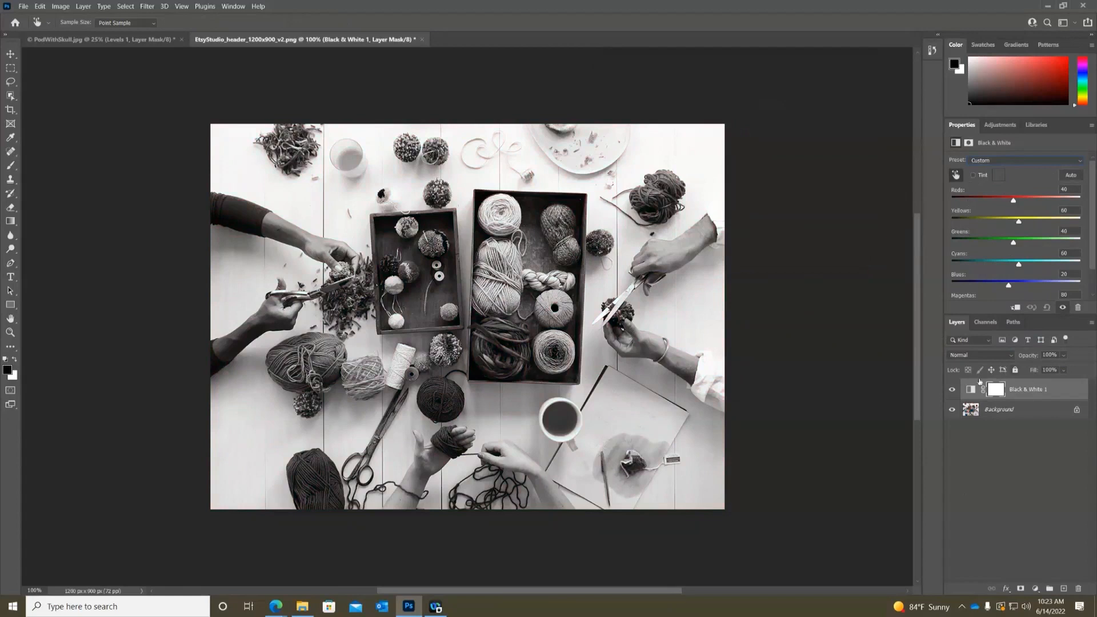
left_click(973, 176)
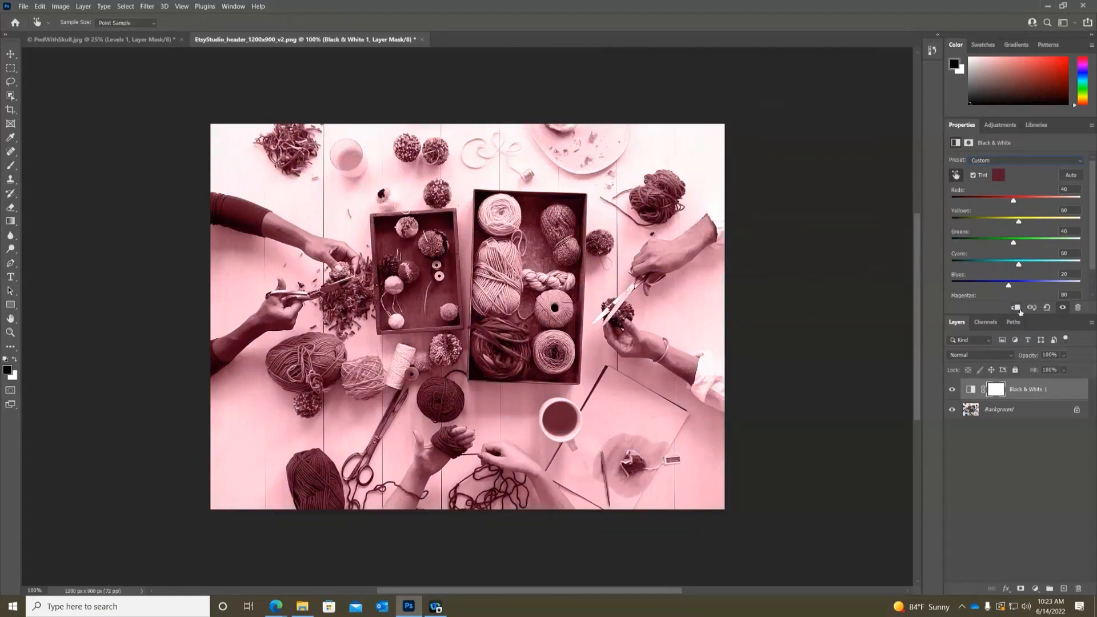
Brush black on the Black & White layer's mask to bring back the original colour of the orange and teal yarn balls
left_click(1024, 392)
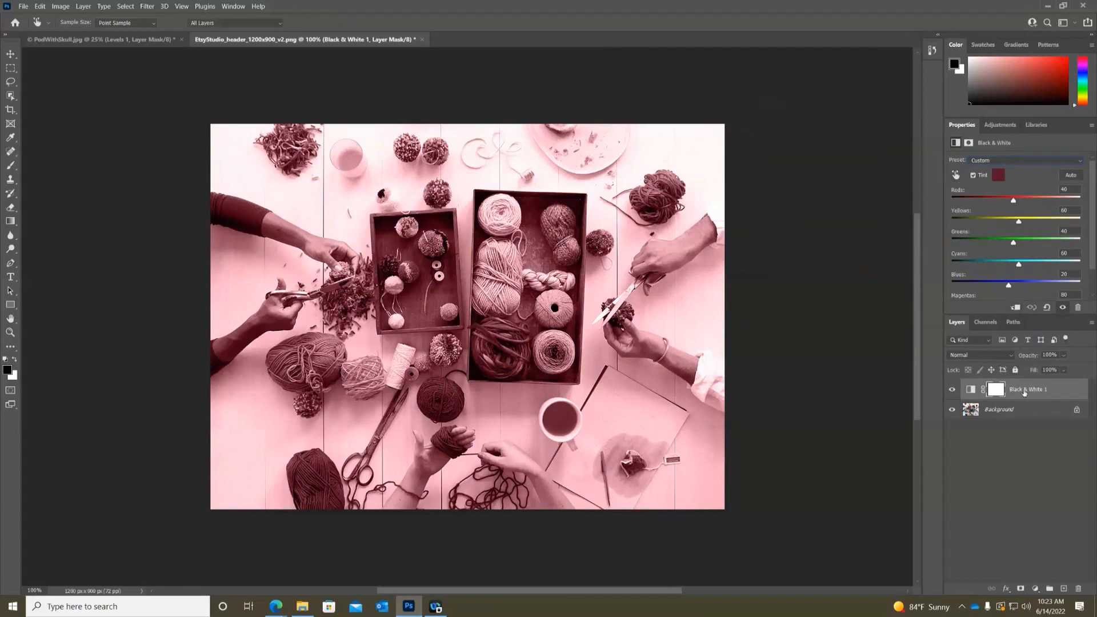
left_click(995, 390)
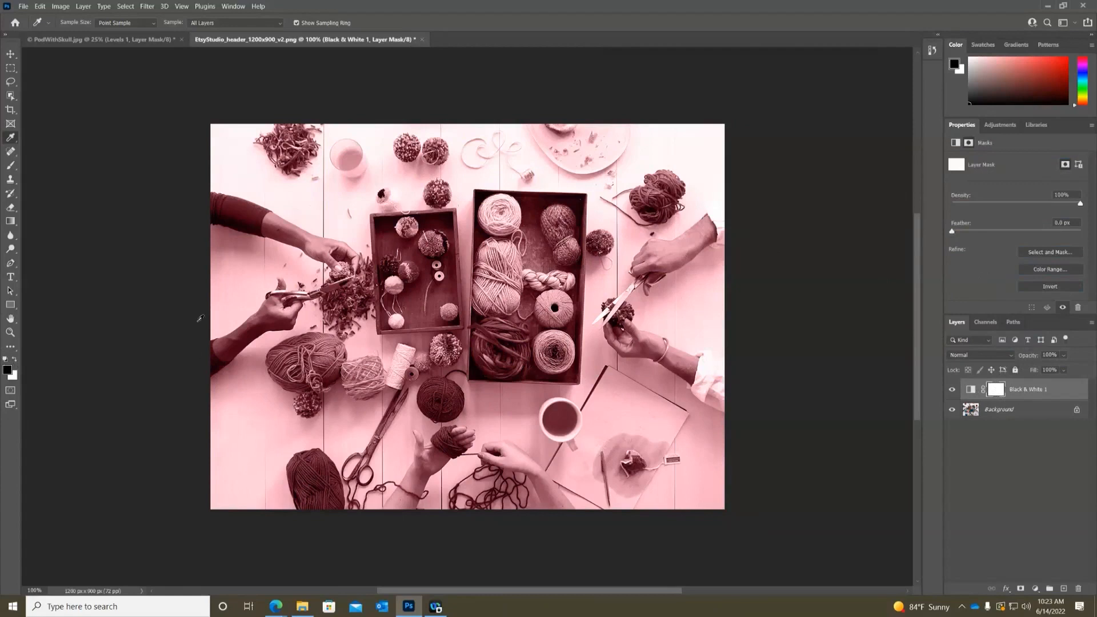
left_click(10, 165)
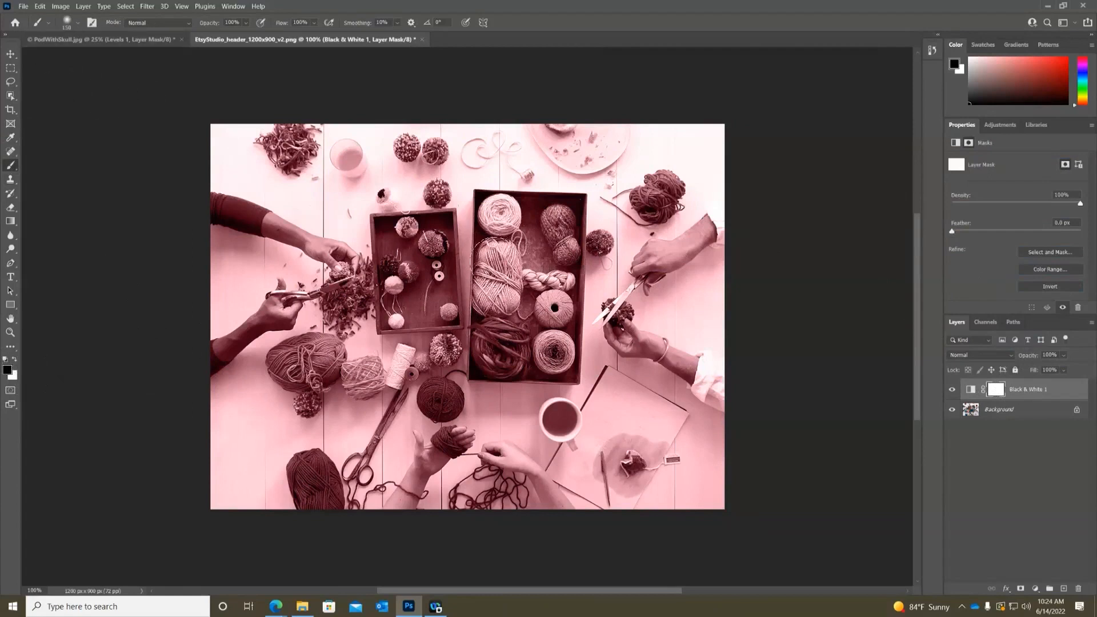
left_click_drag(497, 293, 501, 263)
key("ctrl+z")
left_click_drag(359, 372, 366, 376)
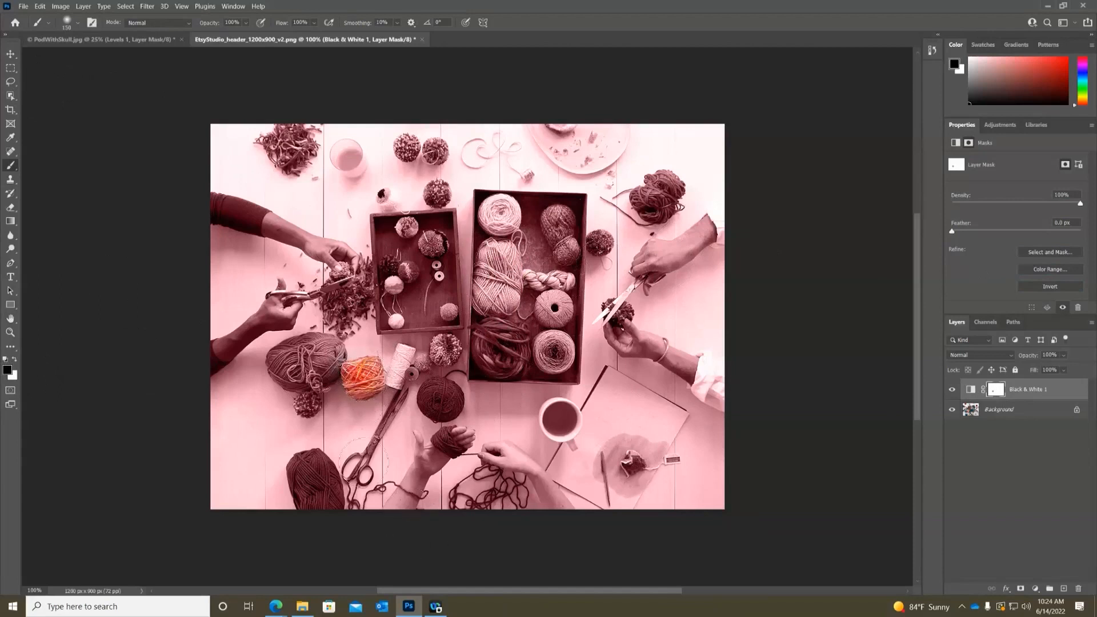
mouse_move(334, 357)
left_mouse_down()
mouse_move(288, 374)
mouse_move(280, 365)
mouse_move(312, 363)
mouse_move(312, 377)
mouse_move(322, 363)
left_mouse_up()
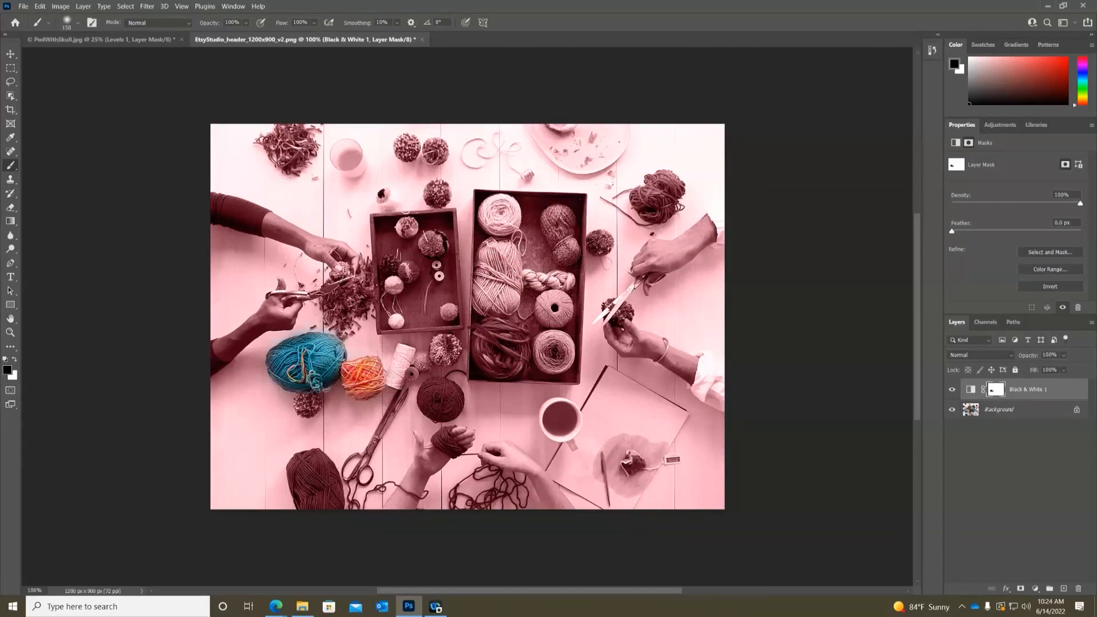
Reveal the dark blue yarn ball on the mask, and paint white to restore the tint over the hand-held yarn and the spill around it
mouse_move(449, 394)
left_mouse_down()
mouse_move(433, 390)
mouse_move(436, 402)
mouse_move(454, 394)
mouse_move(437, 400)
mouse_move(455, 407)
mouse_move(440, 388)
mouse_move(432, 406)
mouse_move(448, 403)
left_mouse_up()
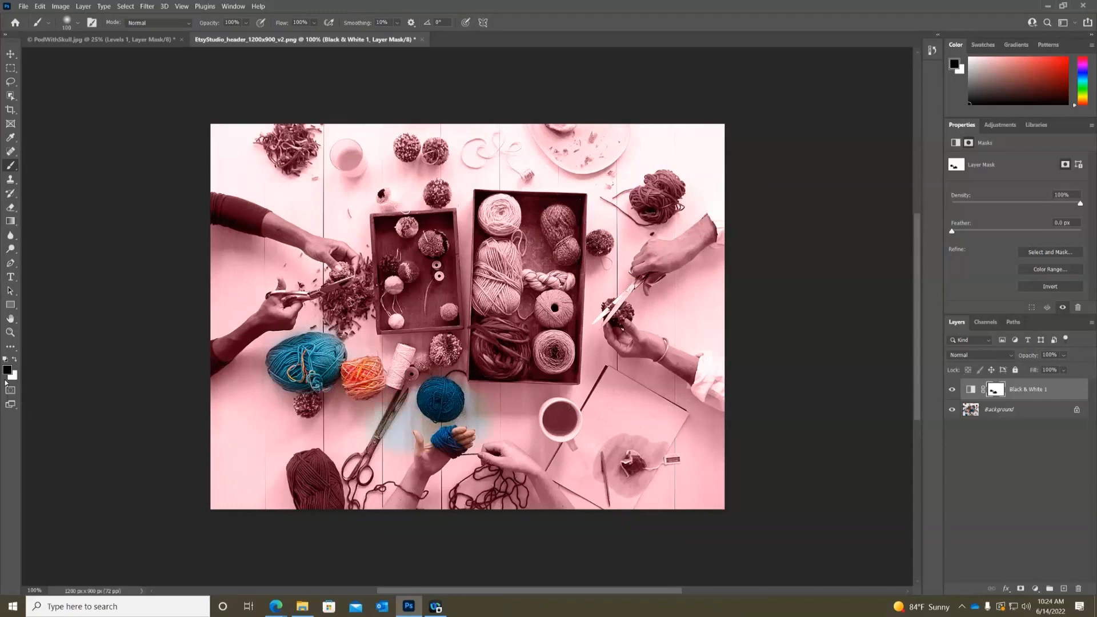
left_click(14, 359)
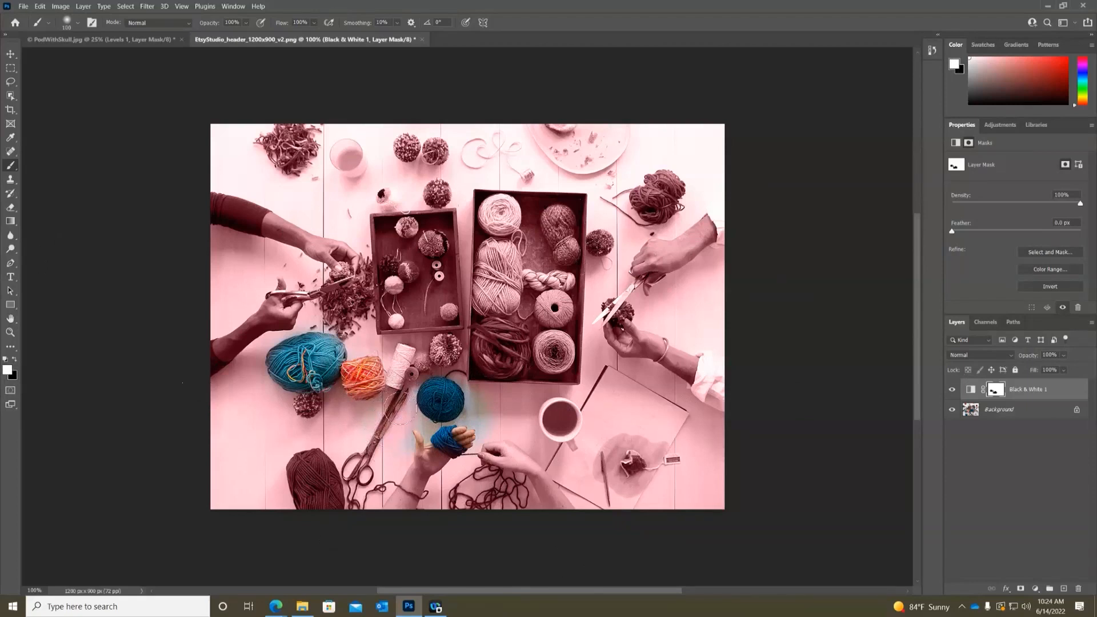
mouse_move(424, 437)
left_mouse_down()
mouse_move(479, 428)
mouse_move(441, 447)
left_mouse_up()
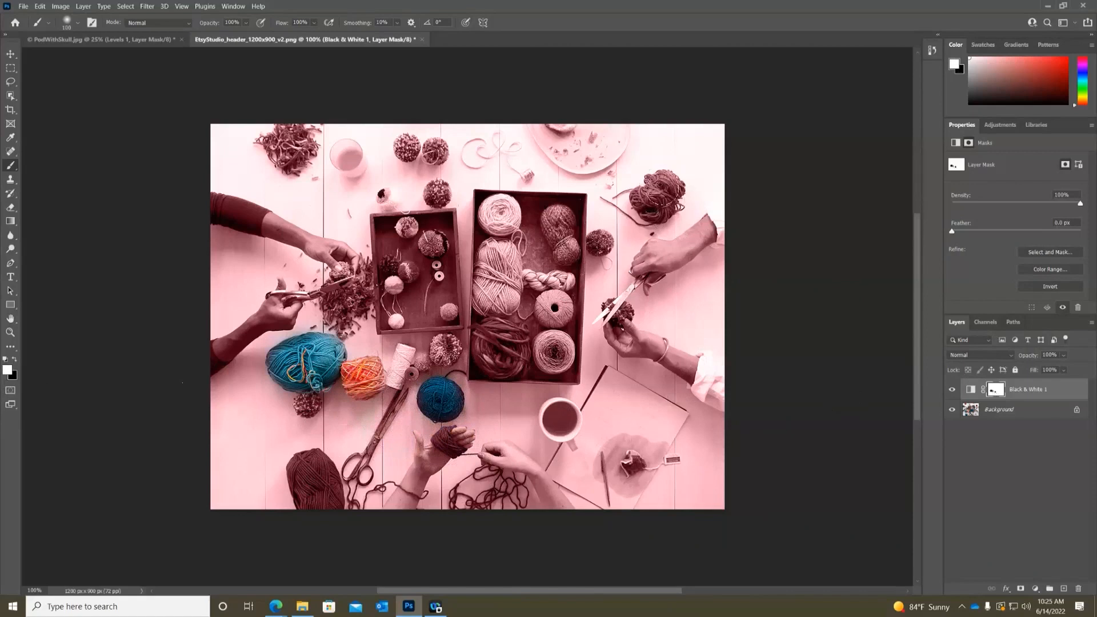
Paint black on the mask over the magenta yarn and the blue and variegated yarns in the large box to reveal their colours
left_click(15, 359)
mouse_move(653, 197)
left_mouse_down()
mouse_move(665, 194)
mouse_move(650, 206)
left_mouse_up()
mouse_move(484, 223)
left_mouse_down()
mouse_move(557, 221)
mouse_move(565, 254)
left_mouse_up()
mouse_move(534, 334)
left_mouse_down()
mouse_move(552, 364)
mouse_move(497, 330)
mouse_move(485, 349)
mouse_move(500, 355)
mouse_move(496, 332)
mouse_move(510, 347)
mouse_move(492, 353)
mouse_move(507, 348)
mouse_move(502, 339)
mouse_move(488, 338)
mouse_move(508, 361)
mouse_move(489, 328)
left_mouse_up()
Shrink the brush and paint black on the mask over the pom-poms in the upper part of the small box
right_click(436, 253, "alt")
key("bracketleft")
key("bracketleft")
key("bracketleft")
left_click_drag(435, 242, 406, 229)
key("bracketleft")
key("bracketleft")
key("bracketright")
left_click_drag(423, 266, 428, 272)
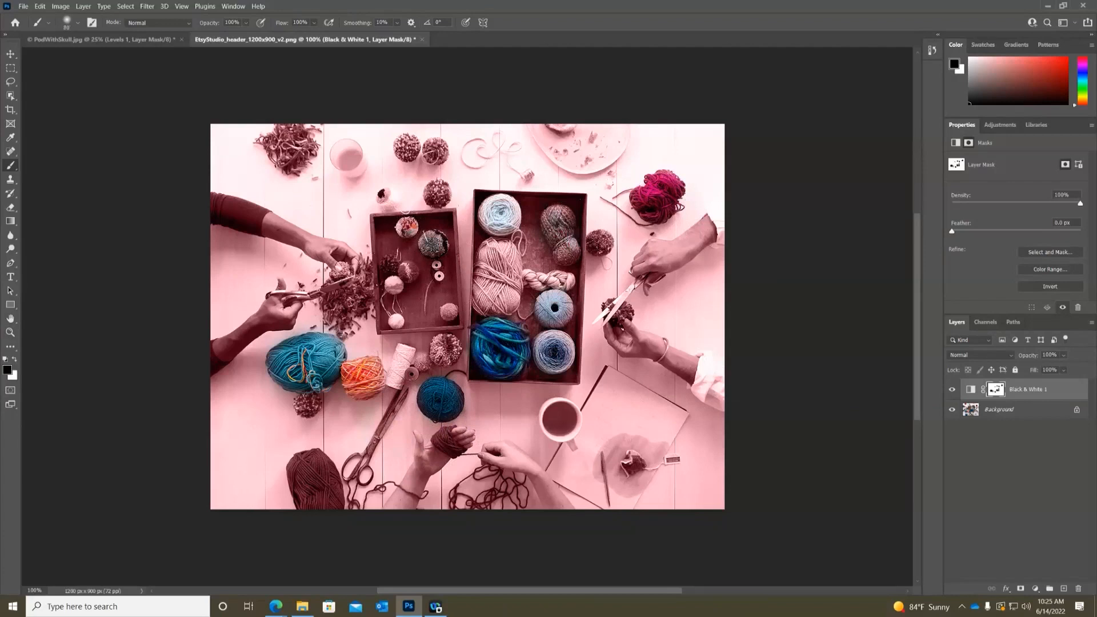
Draw an elliptical marquee selection around the upper pom-pom above the small box
left_click(10, 72)
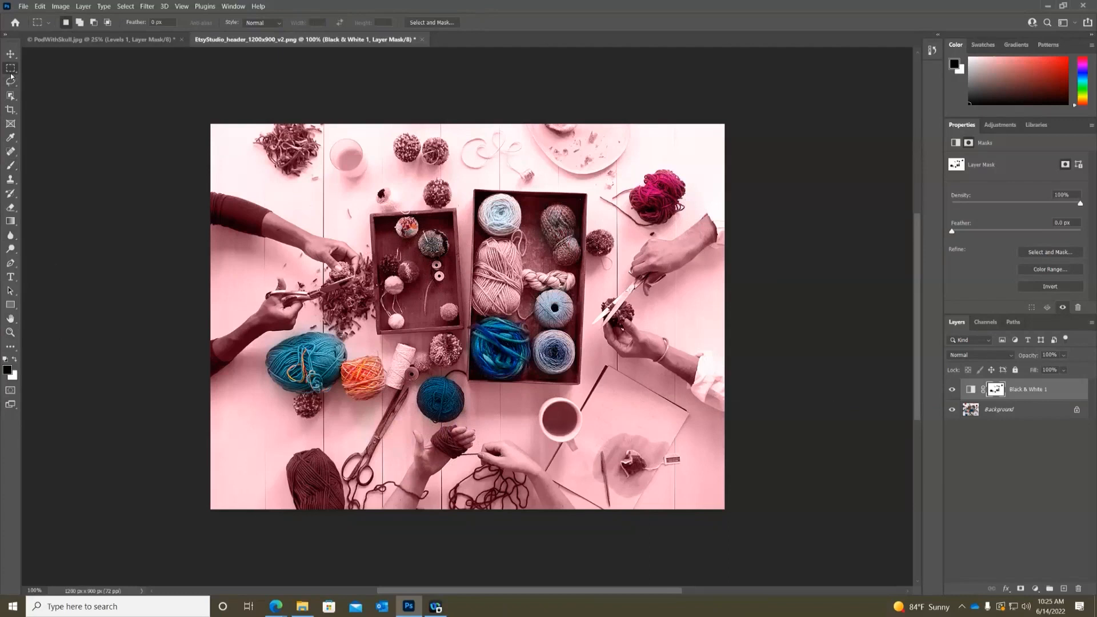
right_click(10, 71)
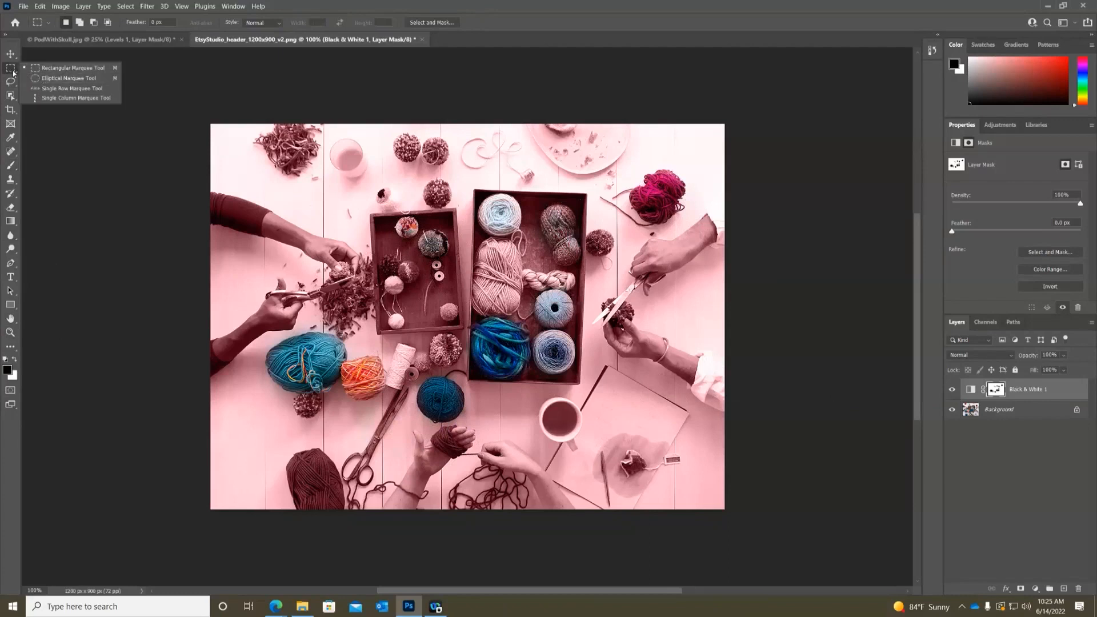
left_click(51, 78)
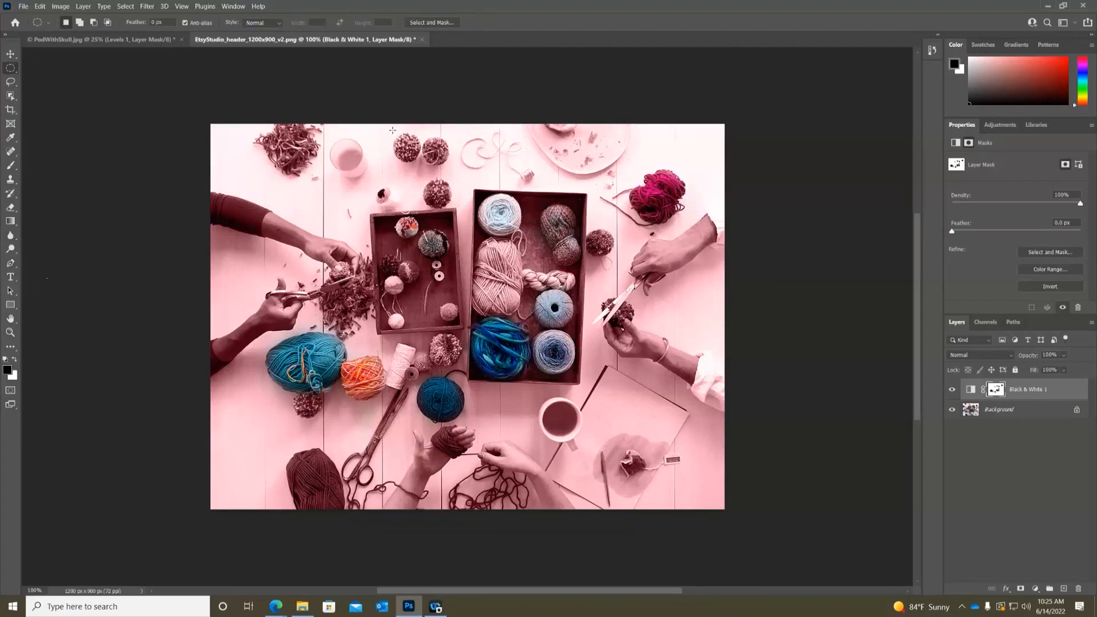
left_click_drag(393, 131, 409, 150)
Fill the selected area of the mask with the black foreground colour in Normal mode at 100% opacity
left_click(43, 7)
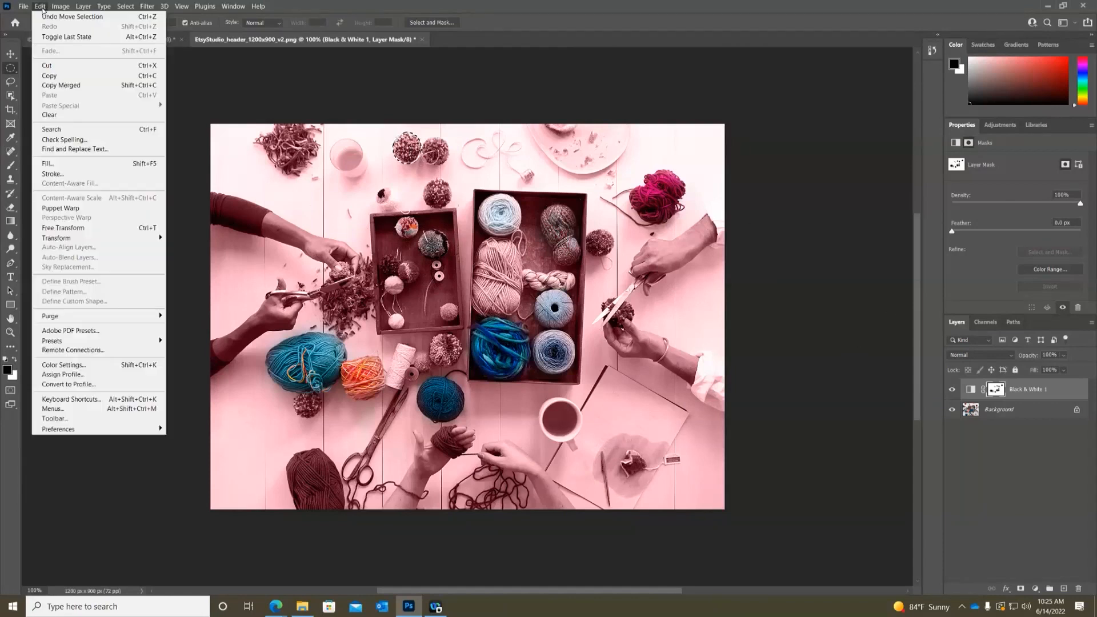
left_click(53, 163)
left_click_drag(575, 141, 749, 138)
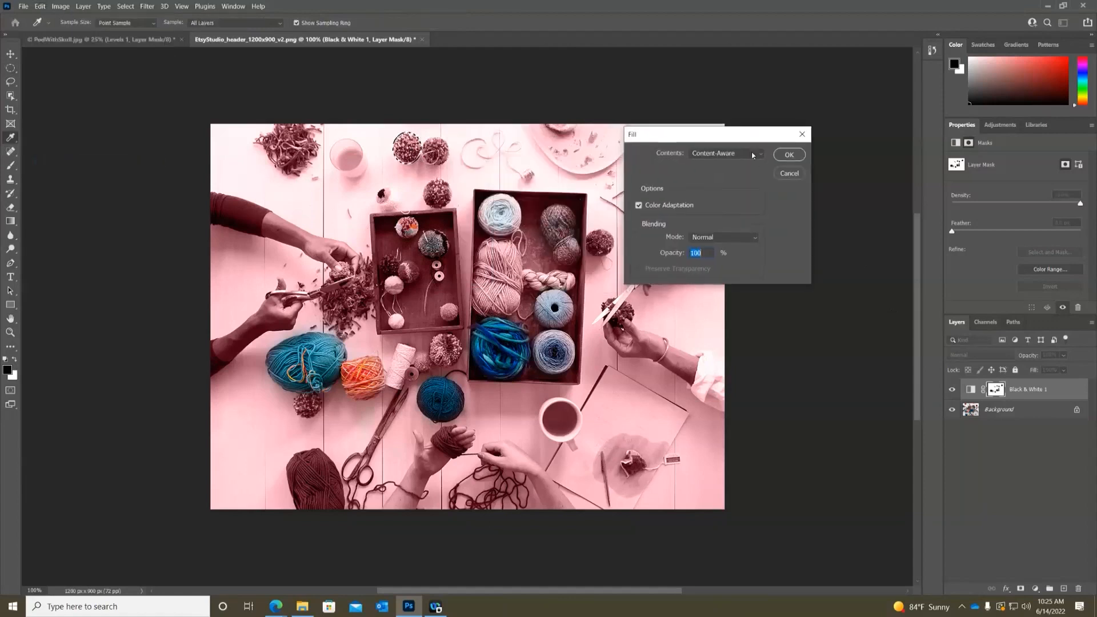
left_click(759, 155)
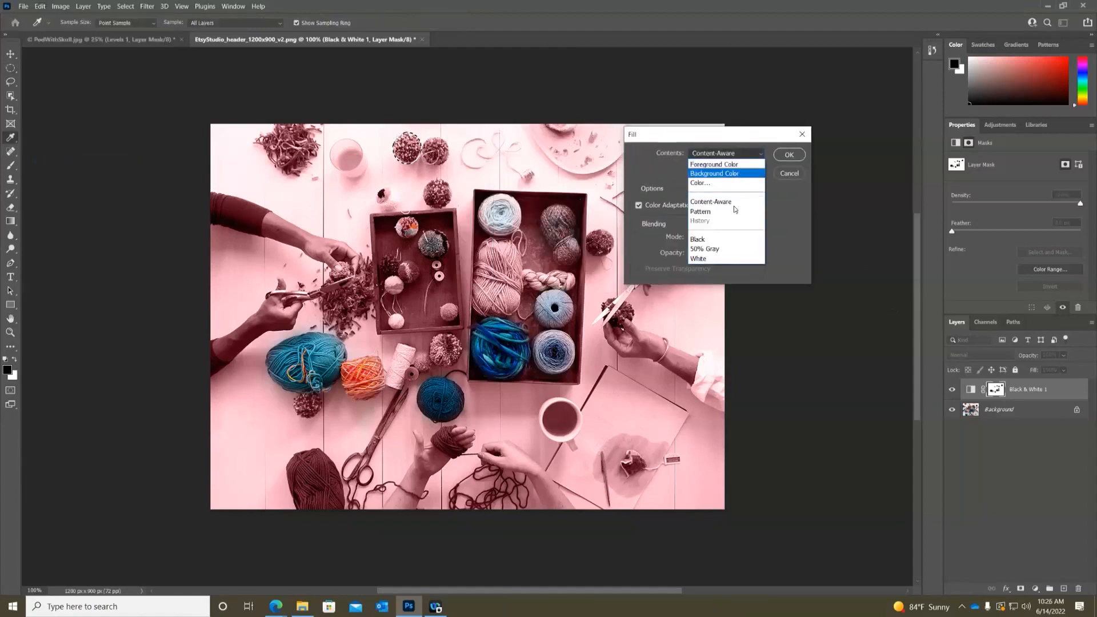
left_click(722, 166)
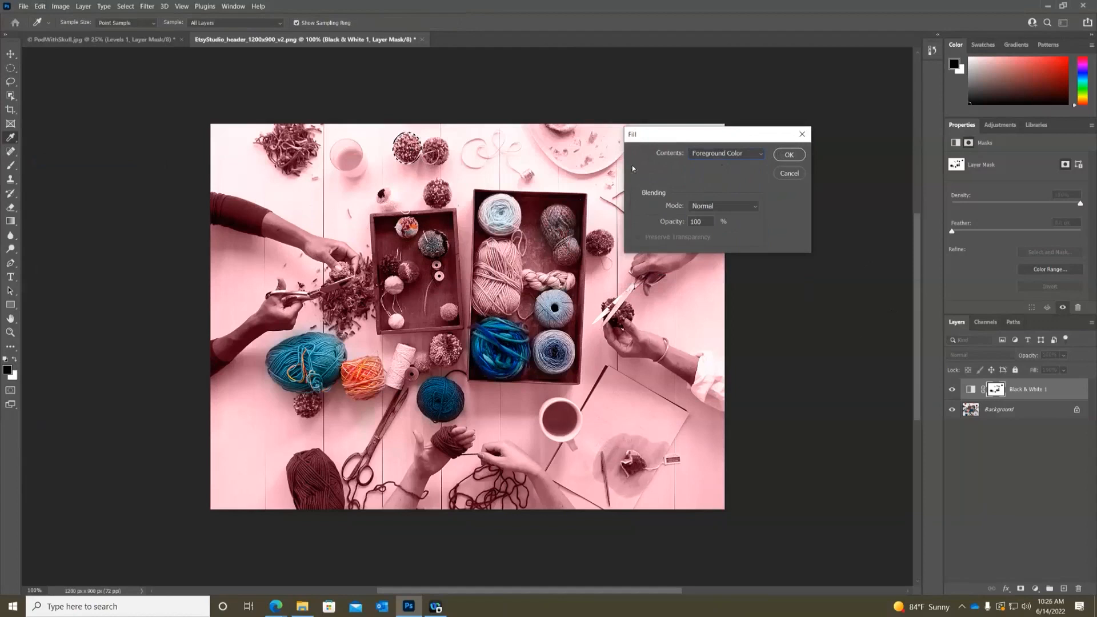
left_click(789, 155)
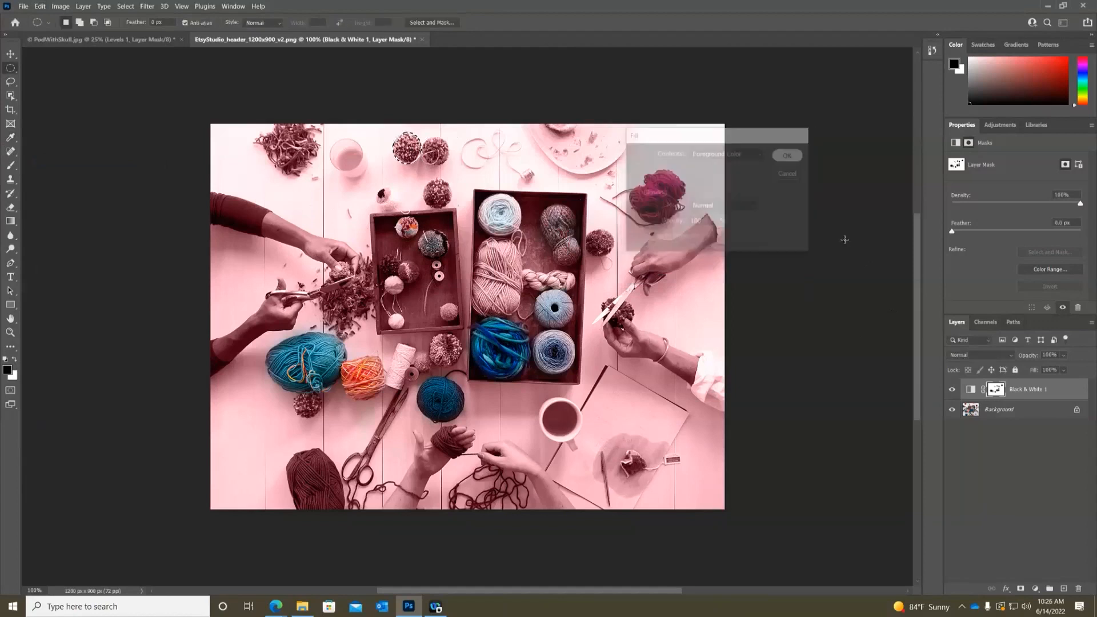
Deselect the filled area and draw a lasso selection around the pom-pom just above the small box
key("ctrl+d")
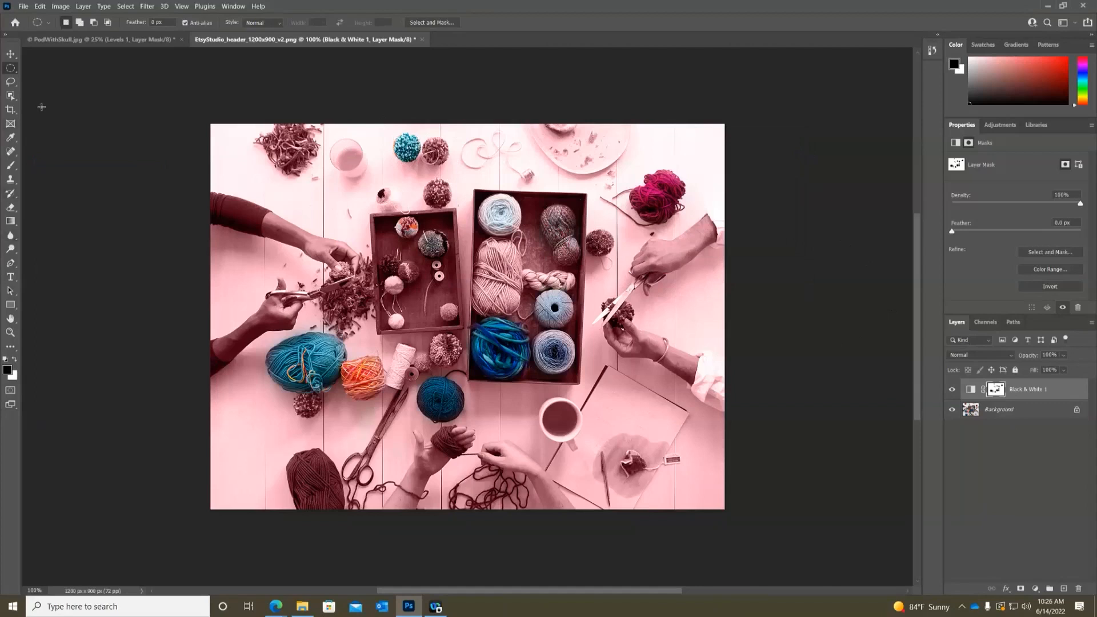
left_click(10, 81)
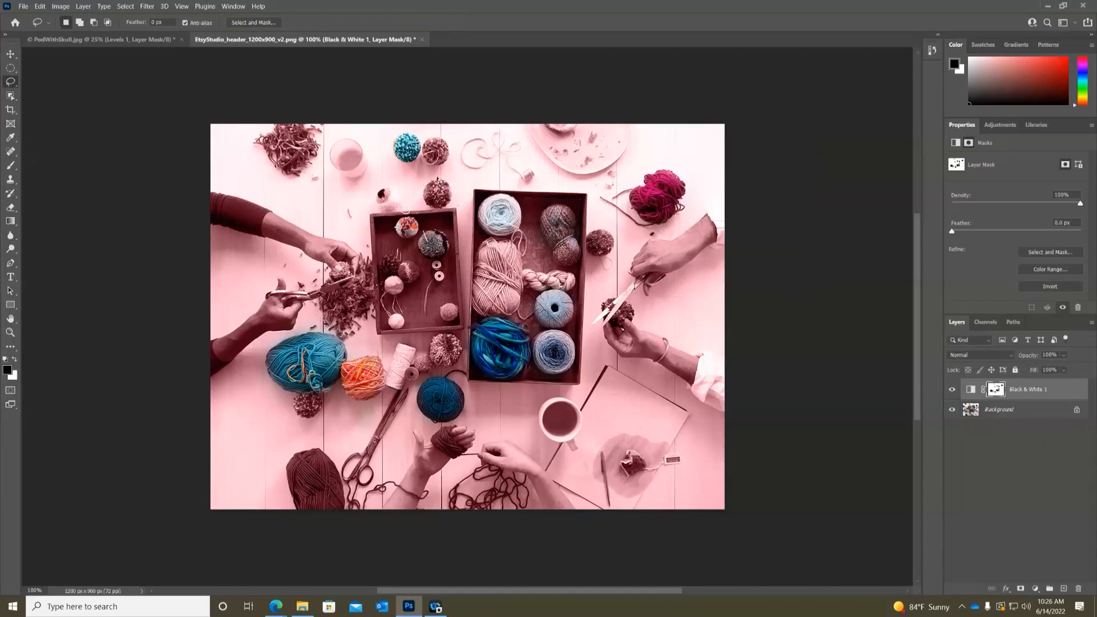
mouse_move(435, 182)
left_mouse_down()
mouse_move(426, 199)
mouse_move(444, 212)
mouse_move(459, 201)
mouse_move(437, 182)
left_mouse_up()
Fill the lassoed pom-pom area of the mask with the black foreground colour and remove the selection
left_click(61, 6)
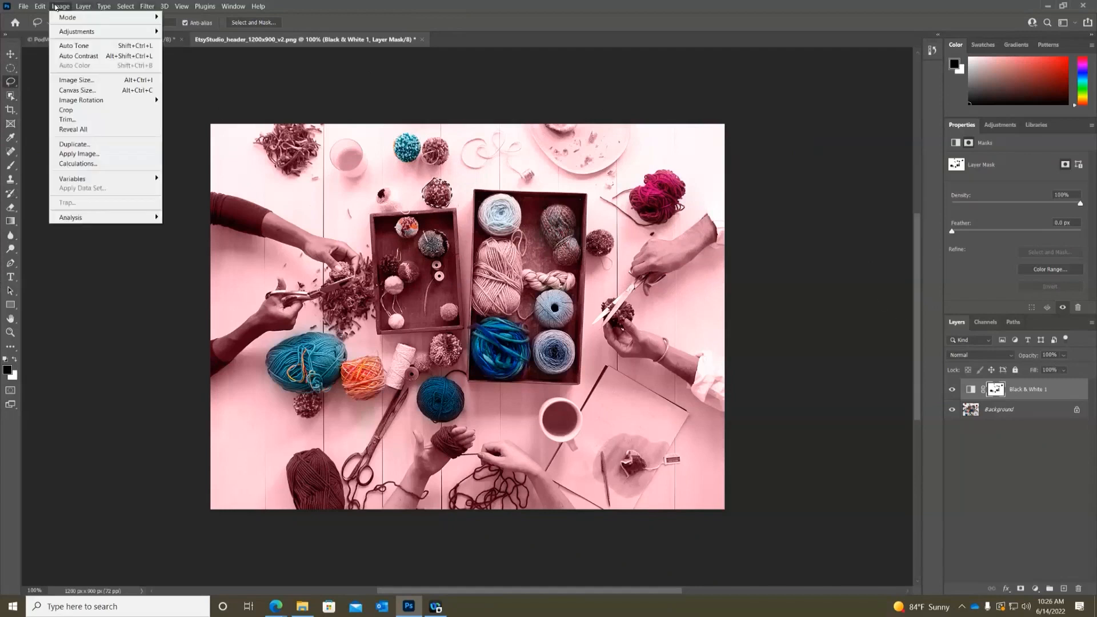
mouse_move(45, 6)
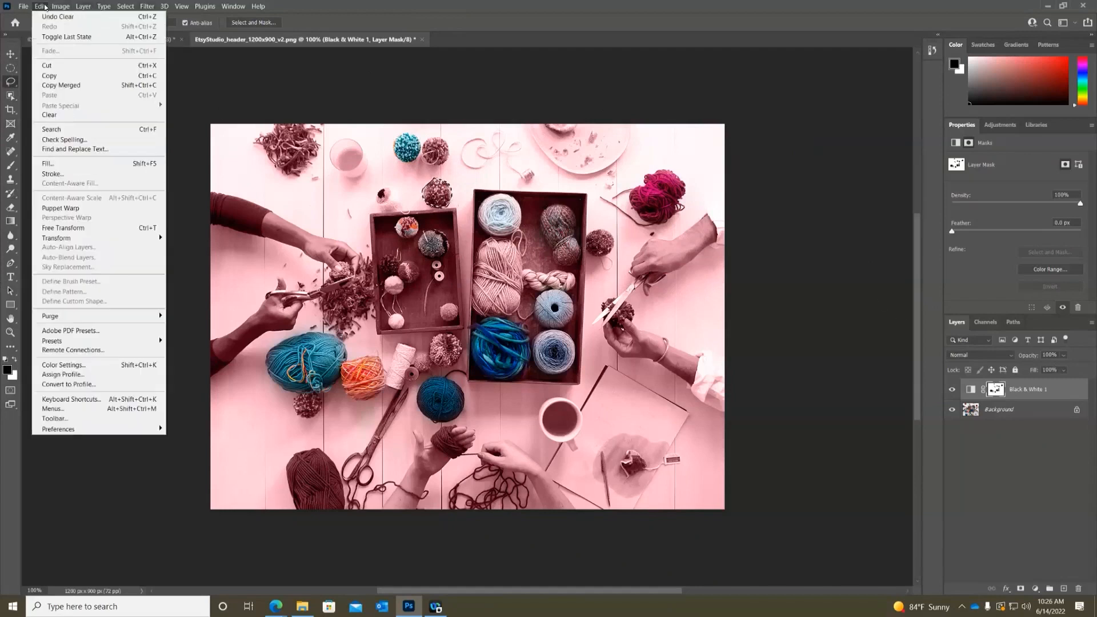
left_click(85, 164)
left_click(756, 153)
left_click(757, 153)
left_click(787, 155)
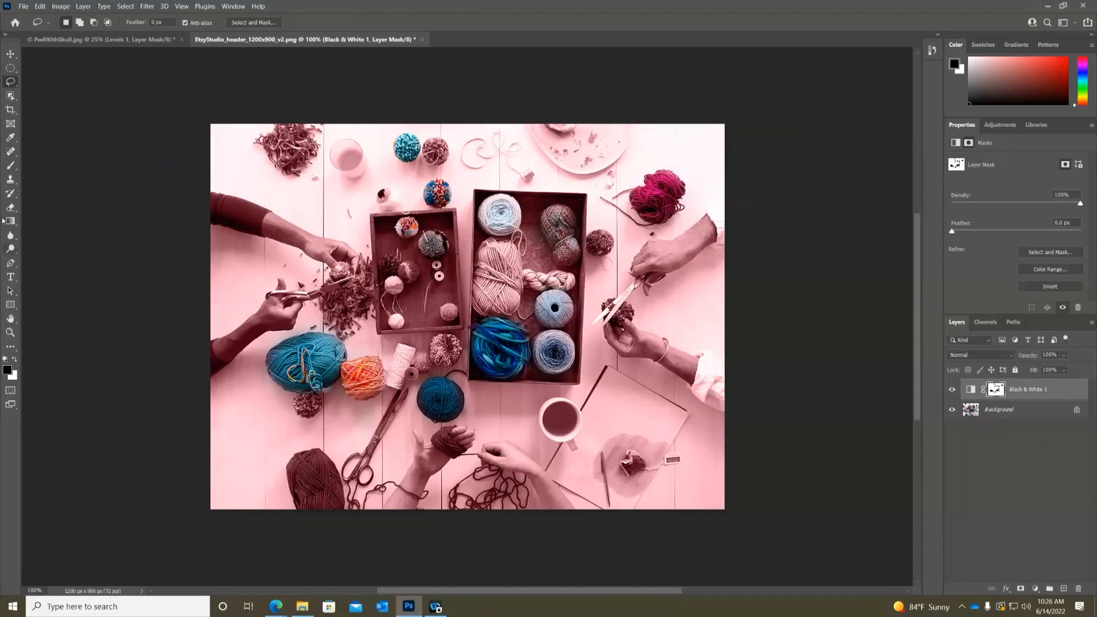
Brush black on the mask over the remaining upper pom-pom, variegated skein, small-box pom-poms, blue yarns at the bottom and magenta scraps
left_click(11, 165)
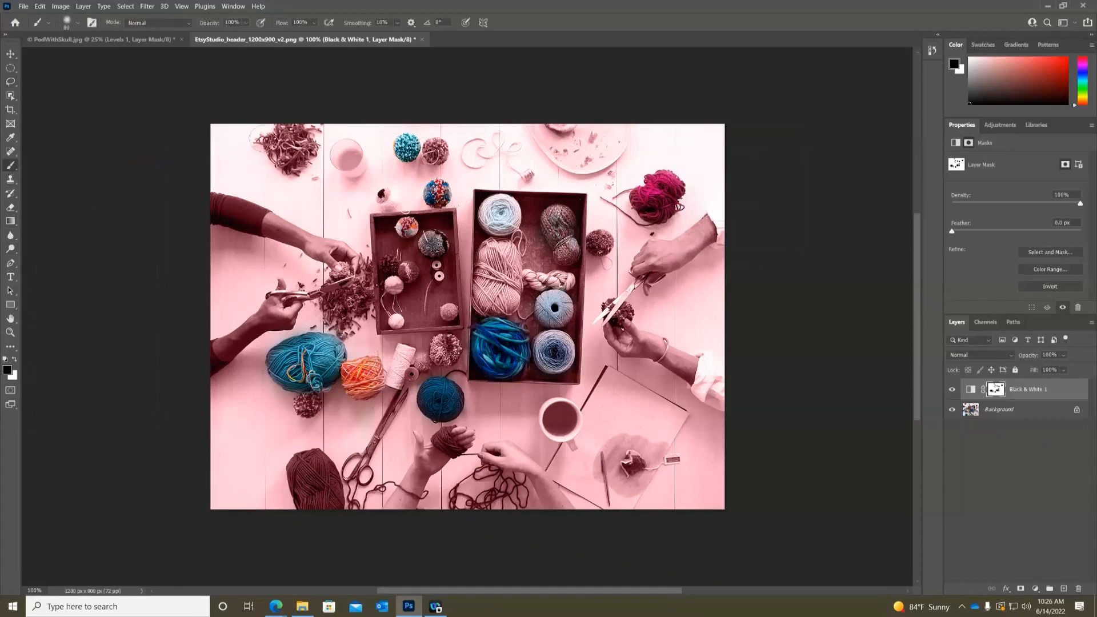
mouse_move(435, 149)
left_mouse_down()
mouse_move(430, 141)
mouse_move(436, 151)
left_mouse_up()
left_click_drag(537, 281, 568, 275)
mouse_move(407, 271)
left_mouse_down()
mouse_move(388, 266)
mouse_move(400, 283)
left_mouse_up()
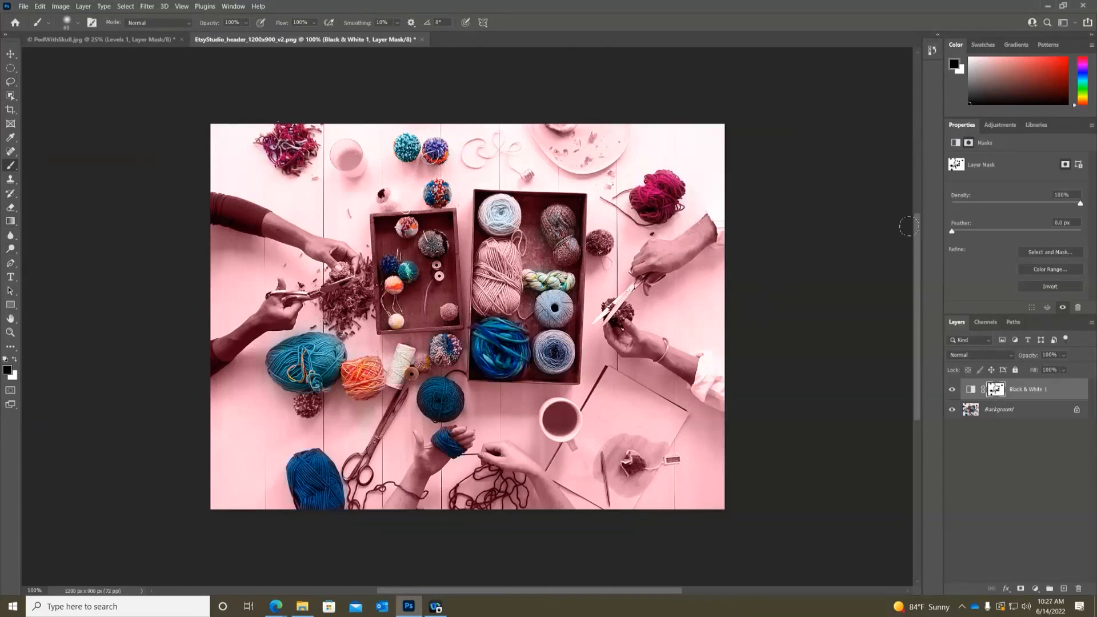
Switch to the OneDrive Photoshop folder in the browser, open BoxesAndField.jpg and download it
left_click(999, 125)
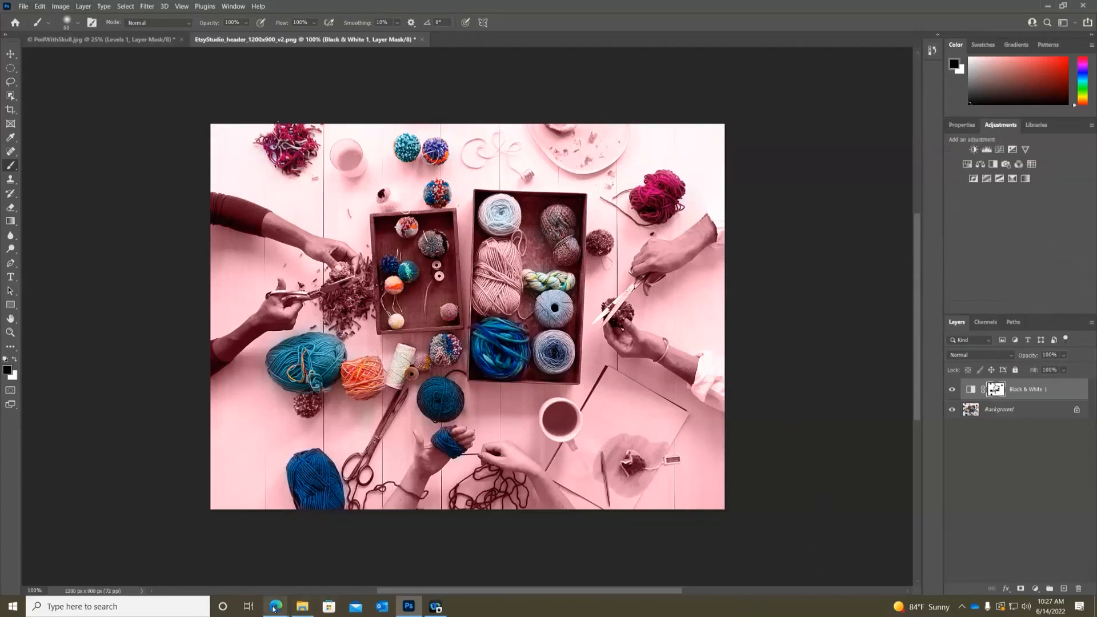
mouse_move(276, 606)
left_click(281, 575)
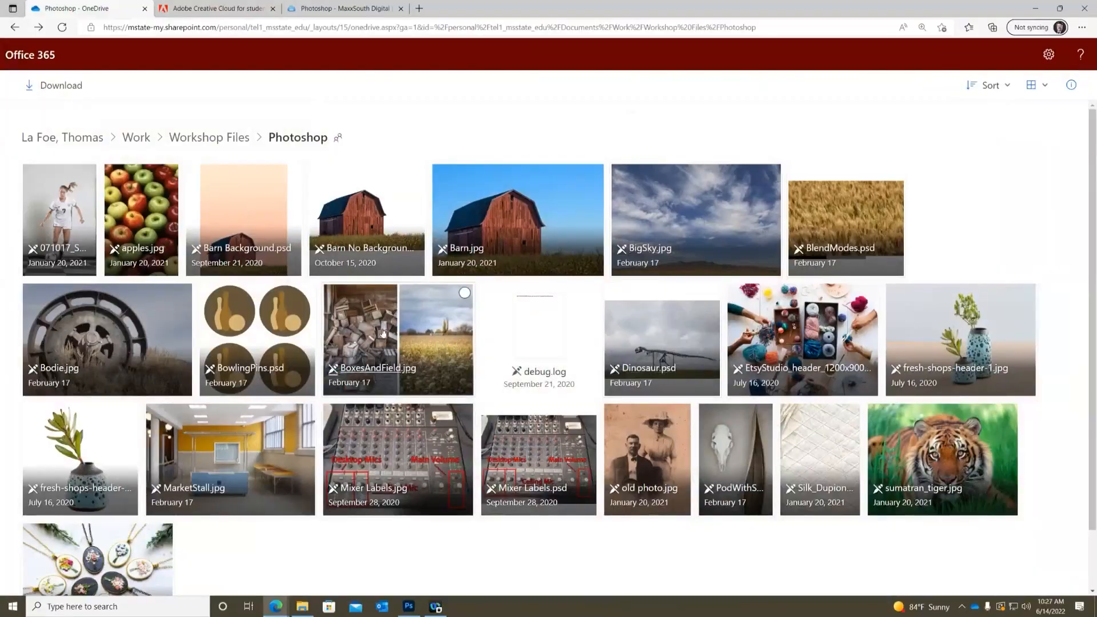
left_click(409, 328)
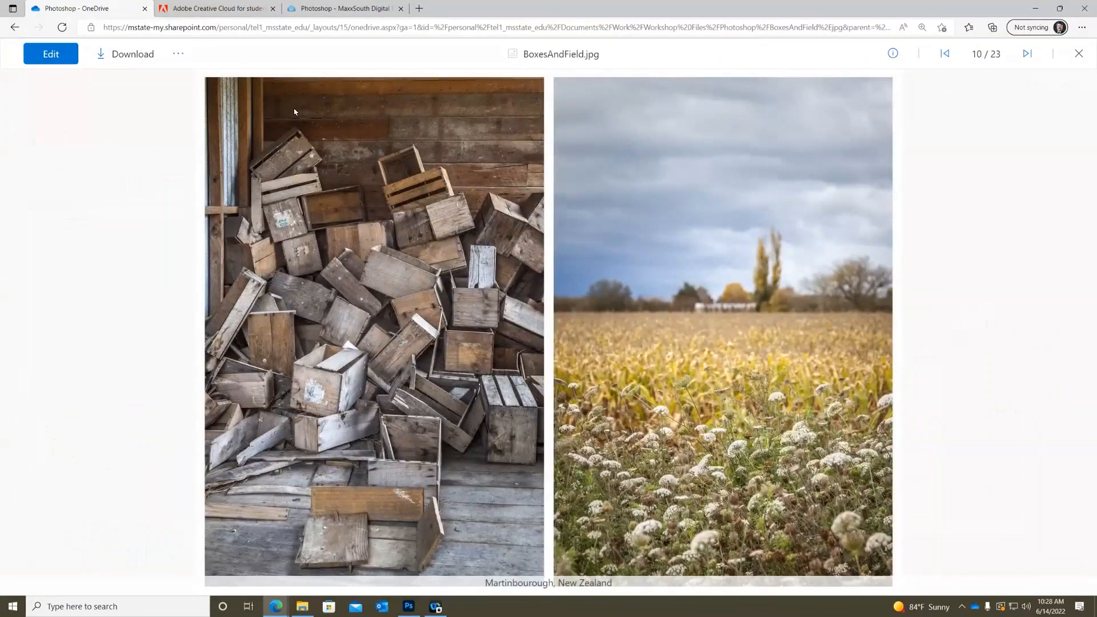
left_click(127, 61)
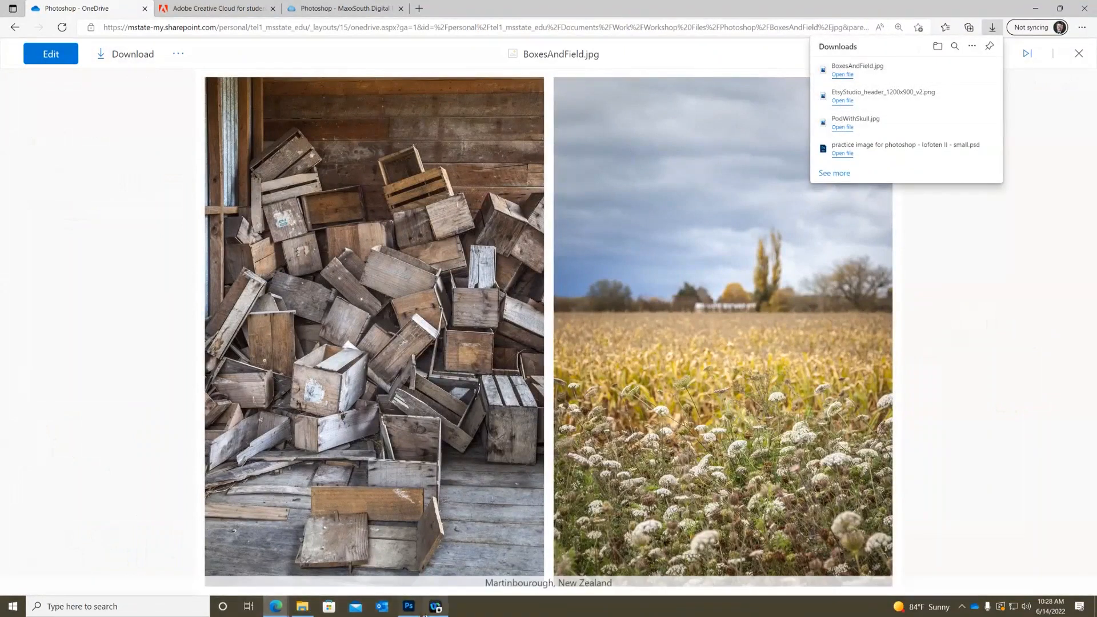
Switch back to Photoshop and open BoxesAndField.jpg from the Downloads folder
left_click(412, 607)
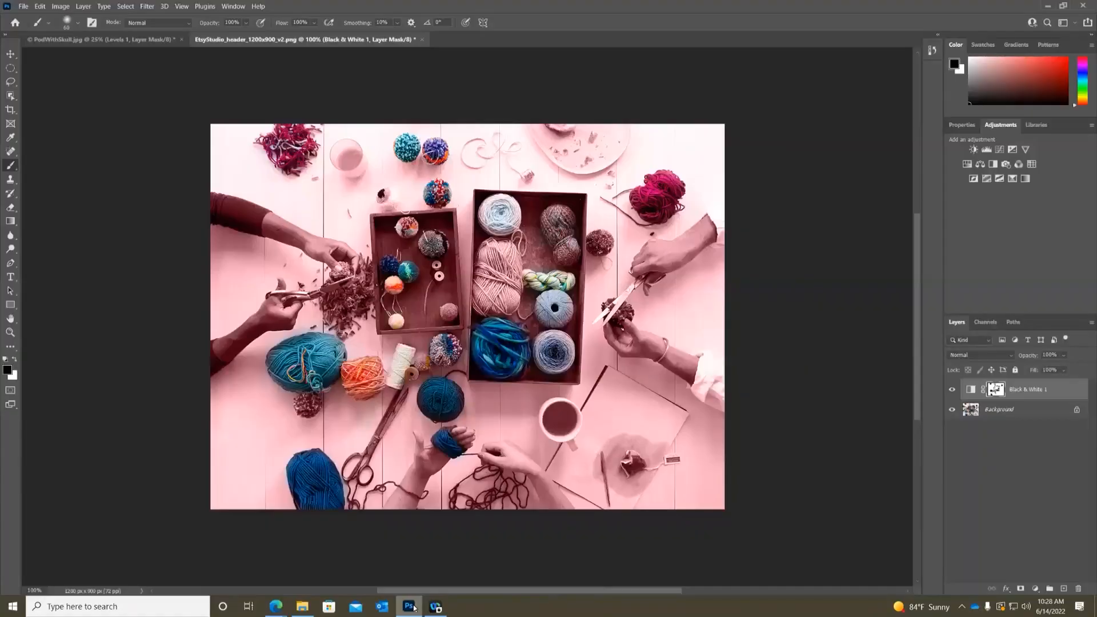
left_click(22, 6)
left_click(35, 26)
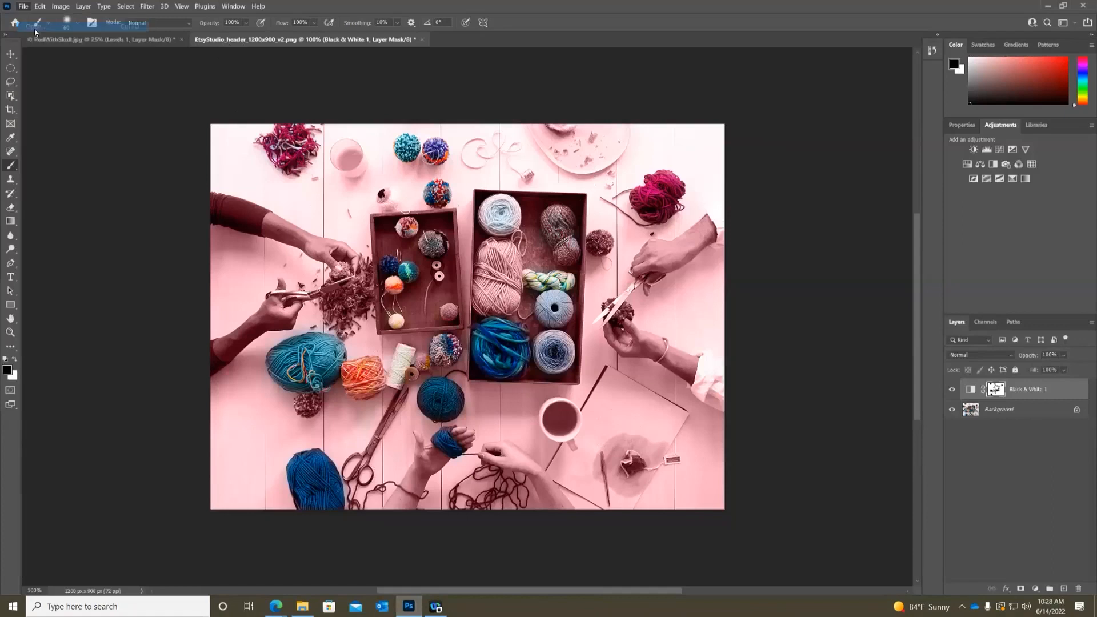
left_click(121, 96)
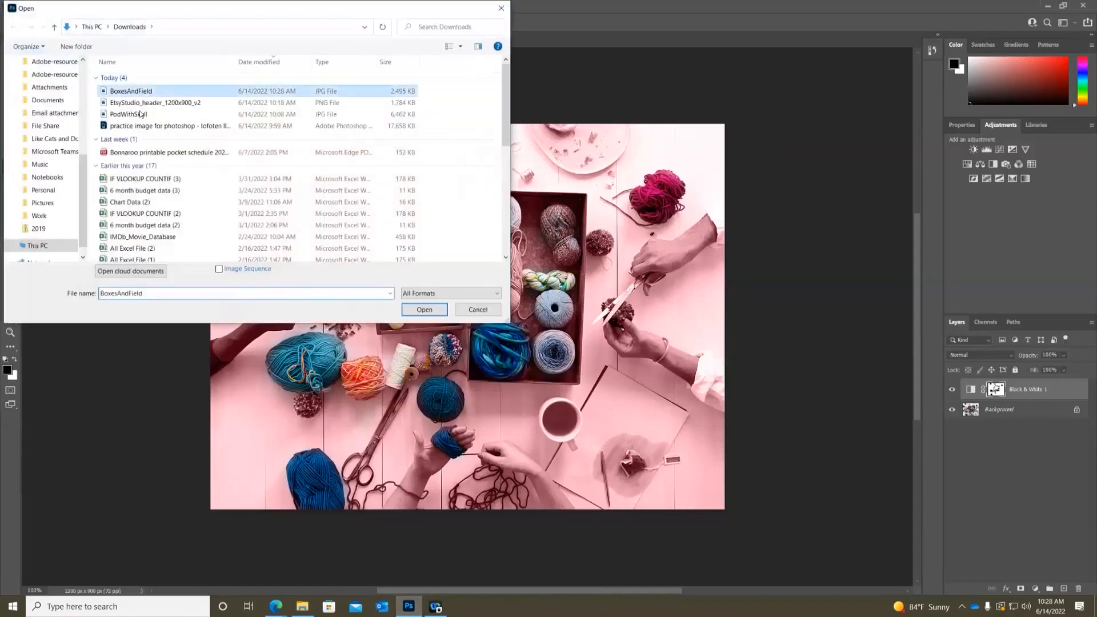
left_click(424, 310)
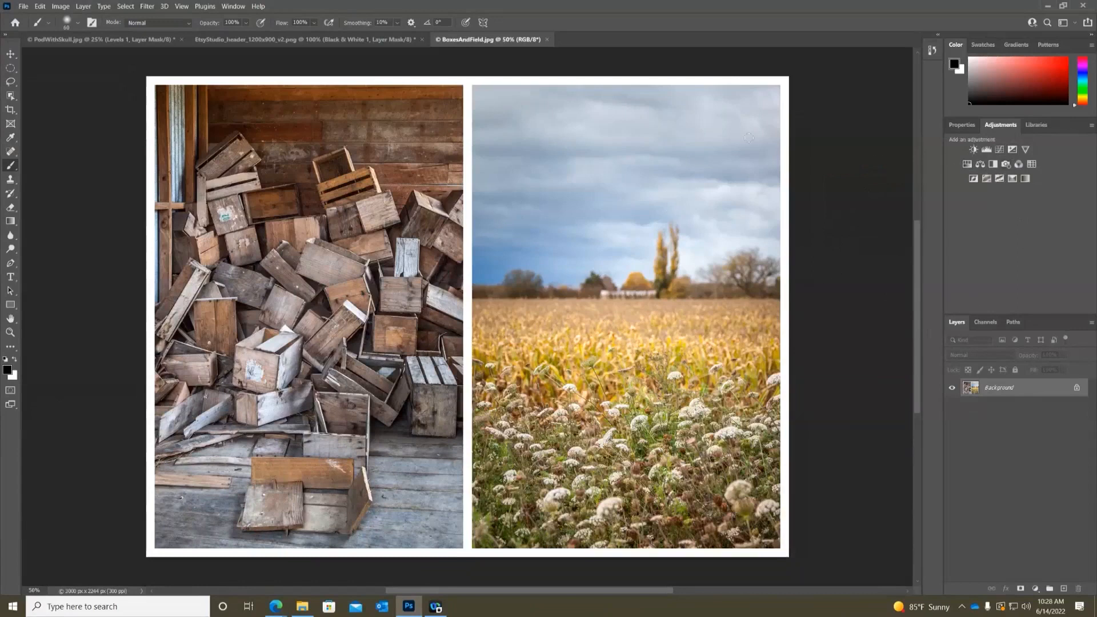
Add a Hue/Saturation adjustment layer above the Background, try a Hue shift of -2 and reset the adjustment
left_click(967, 165)
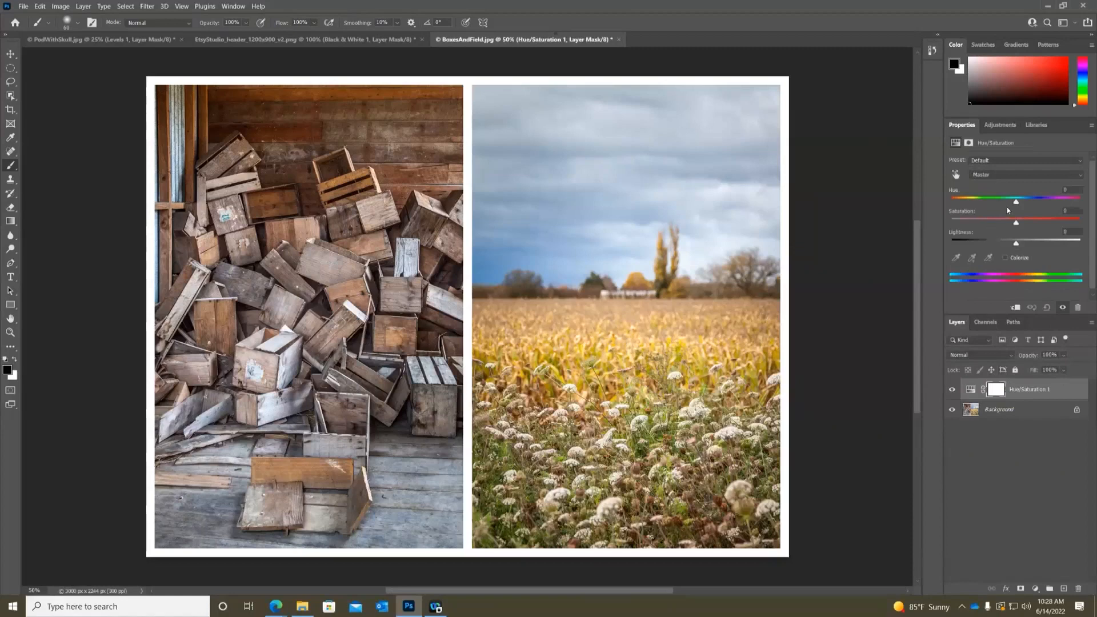
left_click_drag(1015, 202, 1015, 224)
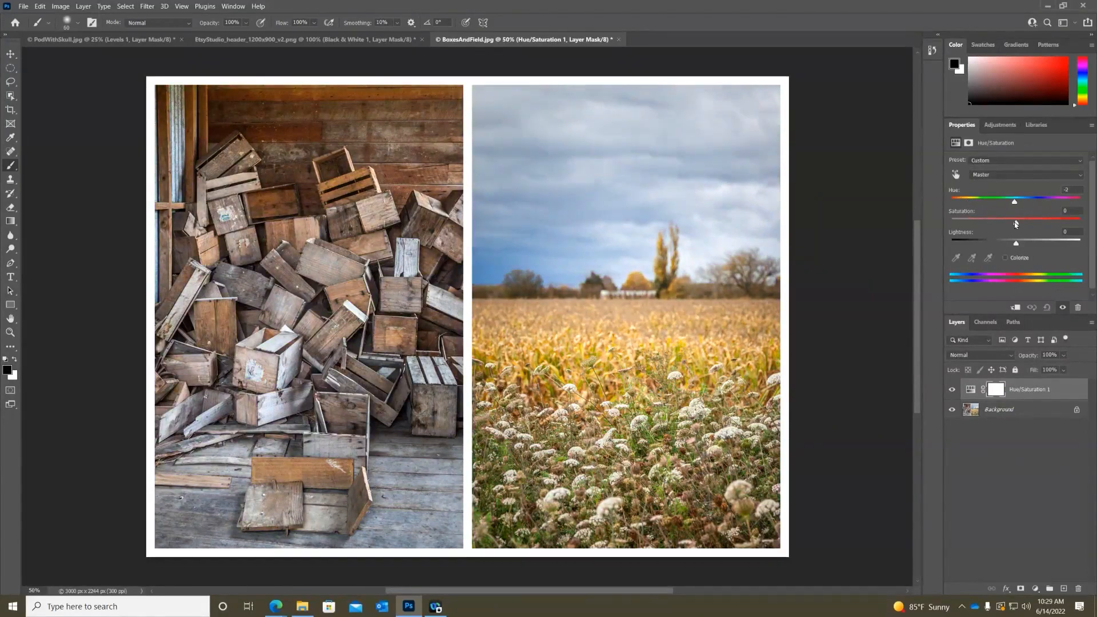
left_click(1045, 306)
Try Saturation down to -100 and partly restored, toggle the layer's effect, then try a Lightness change, resetting the adjustment after each trial
mouse_move(1017, 226)
left_mouse_down()
mouse_move(981, 223)
mouse_move(1000, 223)
left_mouse_up()
left_click(1015, 229)
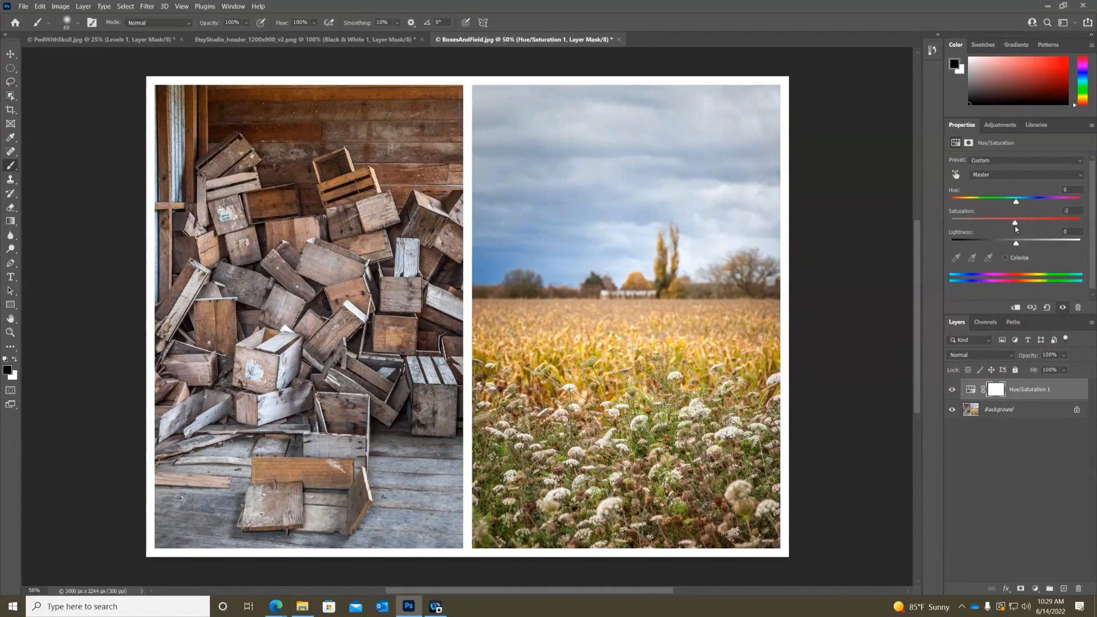
left_click_drag(1015, 222, 932, 222)
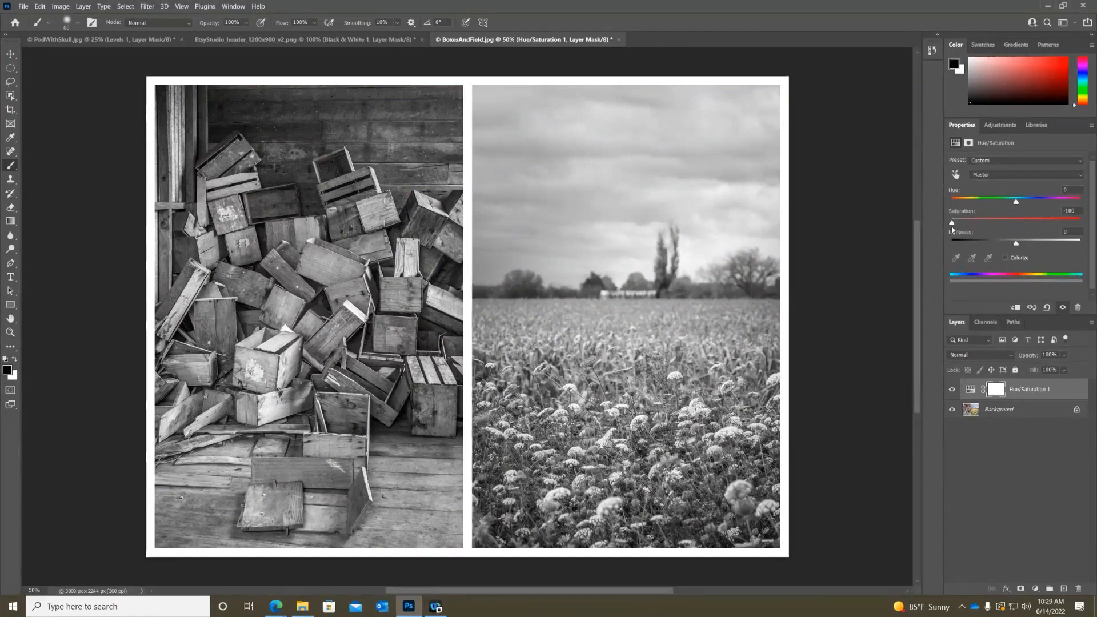
left_click_drag(951, 222, 1016, 223)
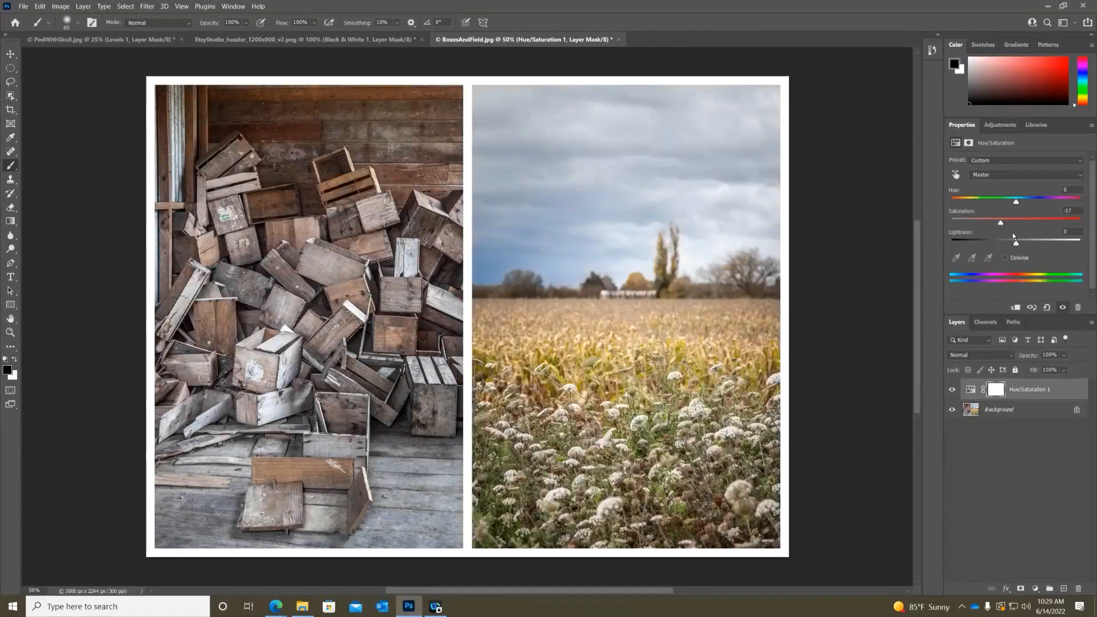
left_click(1062, 308)
left_click(1061, 309)
left_click(1046, 308)
mouse_move(1016, 248)
left_mouse_down()
mouse_move(1092, 262)
mouse_move(967, 245)
mouse_move(1043, 250)
mouse_move(1021, 249)
left_mouse_up()
left_click(1047, 307)
Try the Colorize option with a blue tint at Hue 207, then turn it off
left_click(1005, 258)
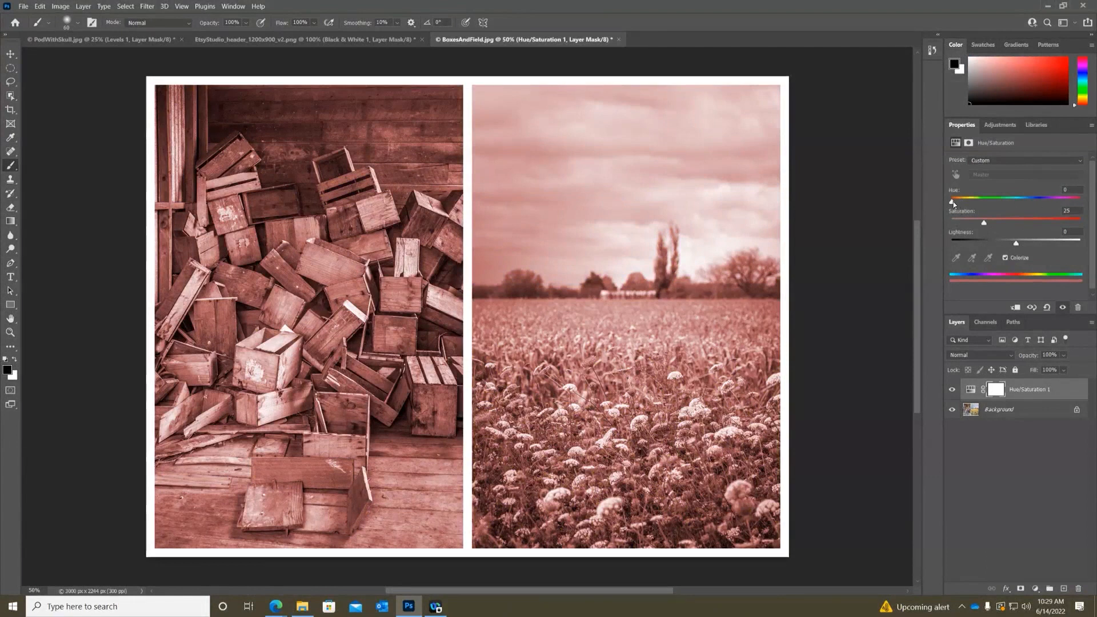
left_click_drag(952, 203, 1026, 211)
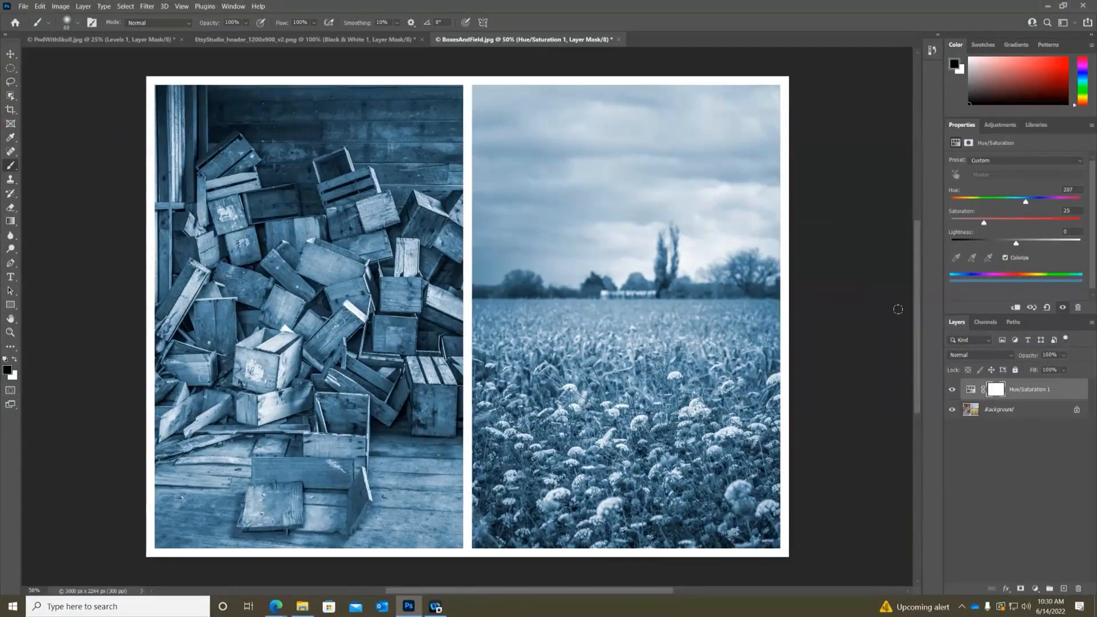
left_click(1005, 258)
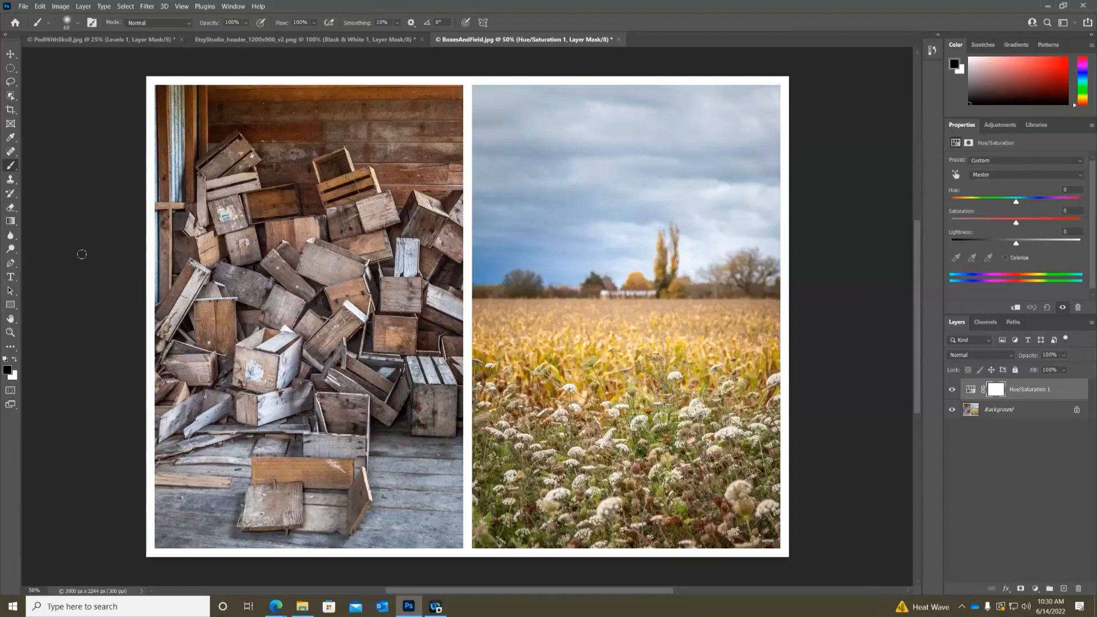
Apply a vertical black-to-white gradient to the Hue/Saturation mask, from the flower field up into the sky
left_click(9, 222)
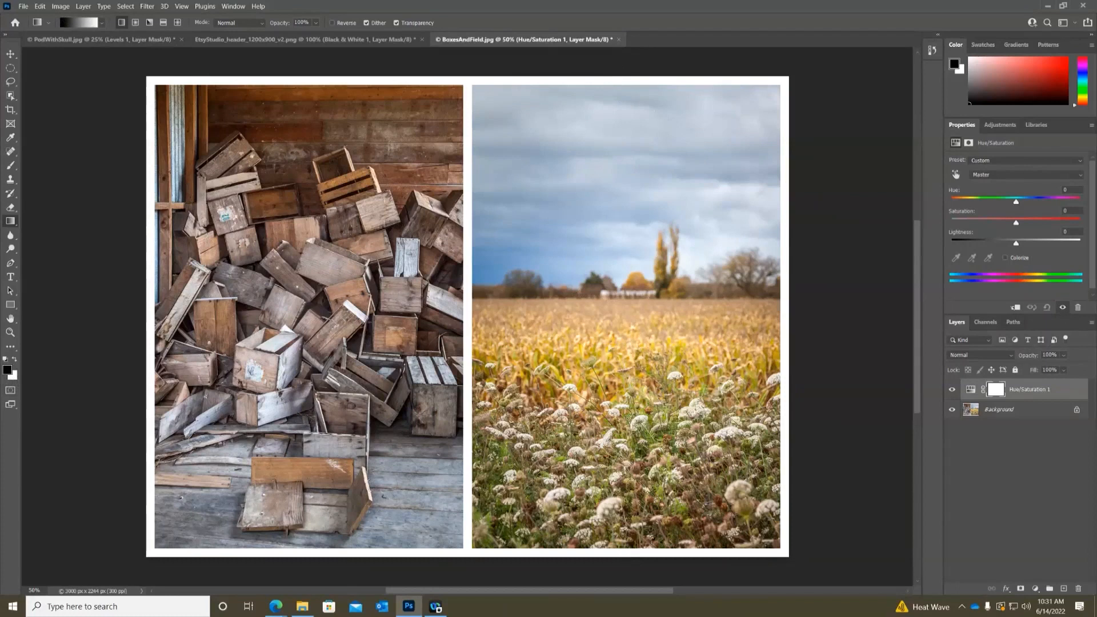
left_click_drag(629, 418, 629, 165)
left_click_drag(626, 221, 628, 197)
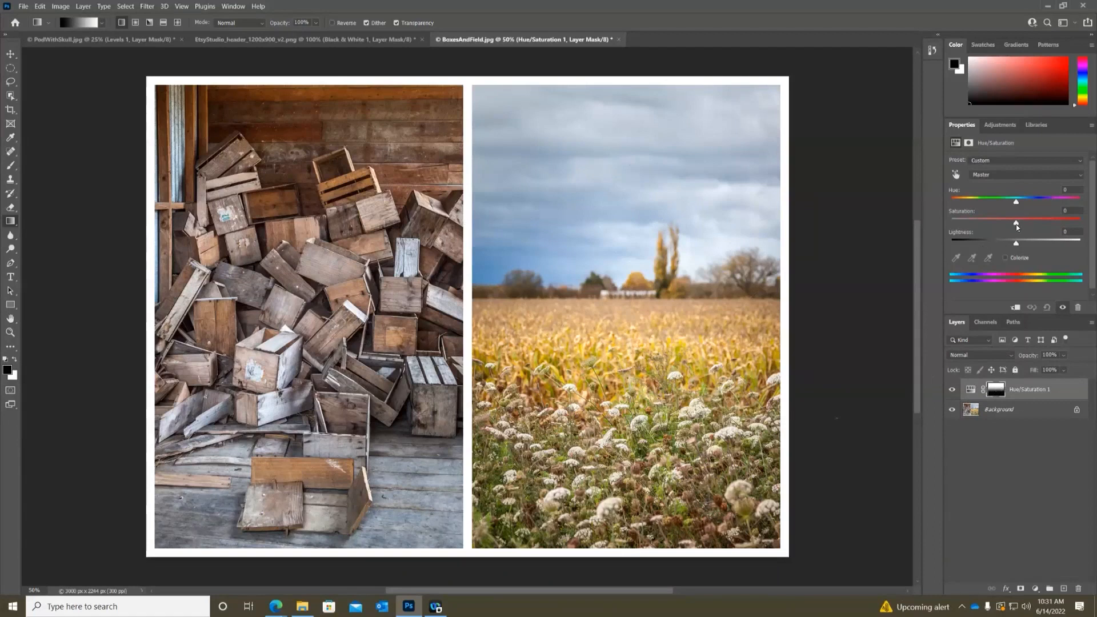
Adjust the Hue/Saturation layer's Saturation to +58
left_click_drag(1016, 225, 1049, 217)
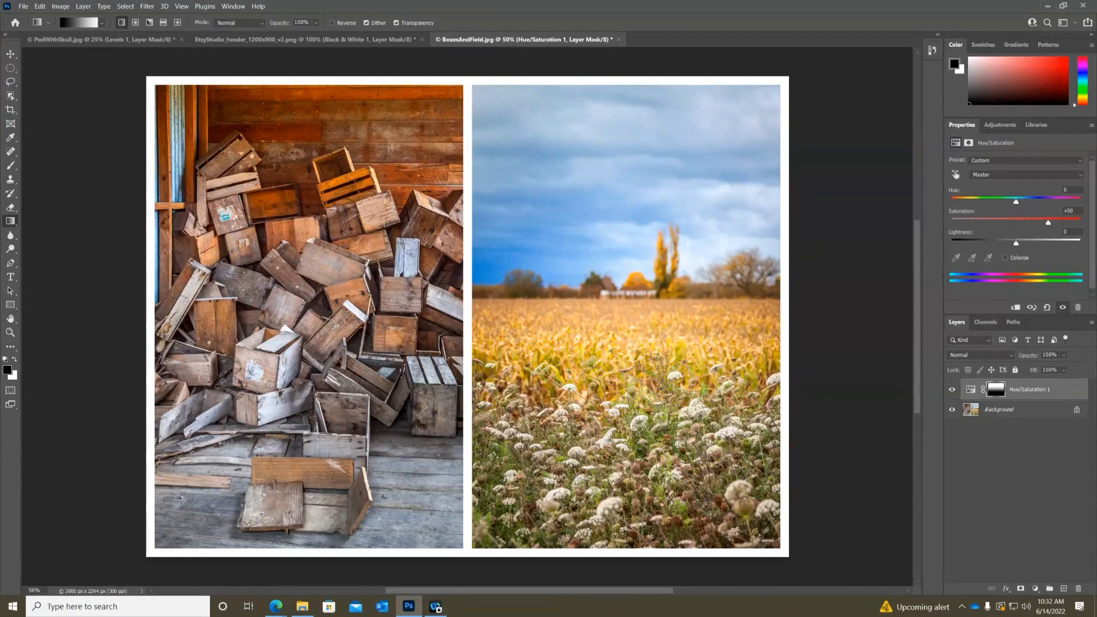
left_click_drag(1050, 227, 1043, 224)
left_click_drag(1046, 225, 1040, 222)
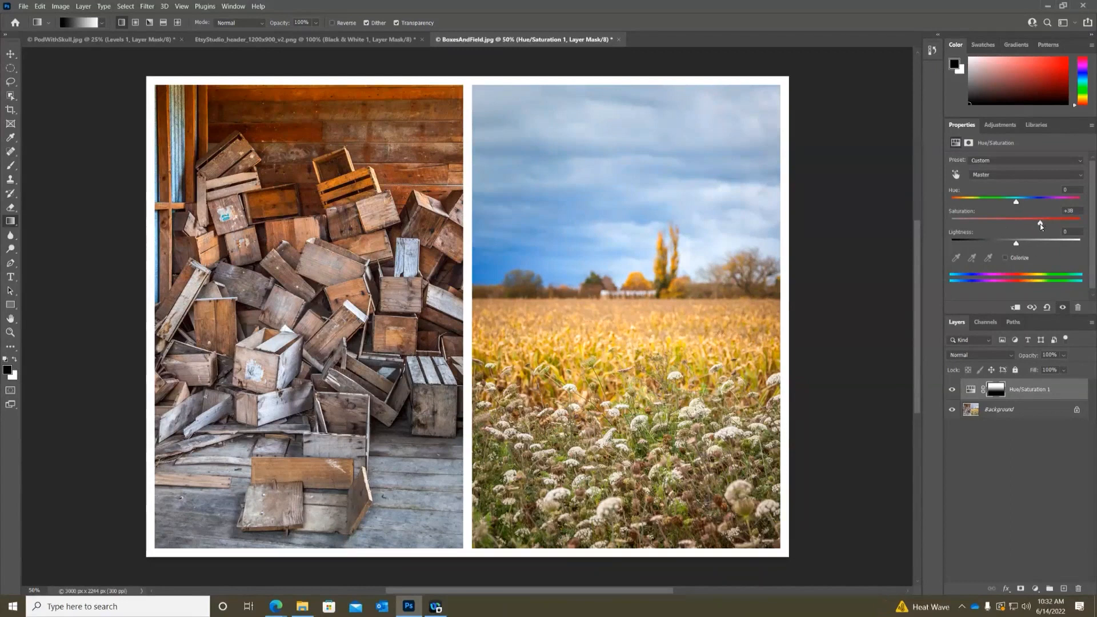
left_click_drag(1046, 226, 1052, 225)
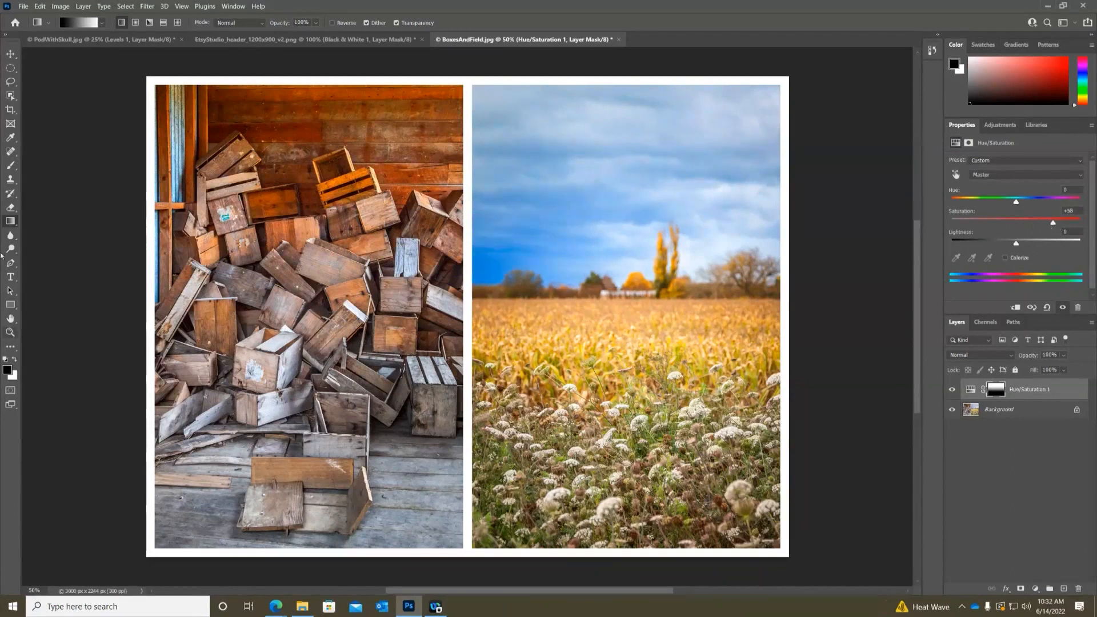
Choose the Brush tool and set its opacity to 50%
left_click(11, 171)
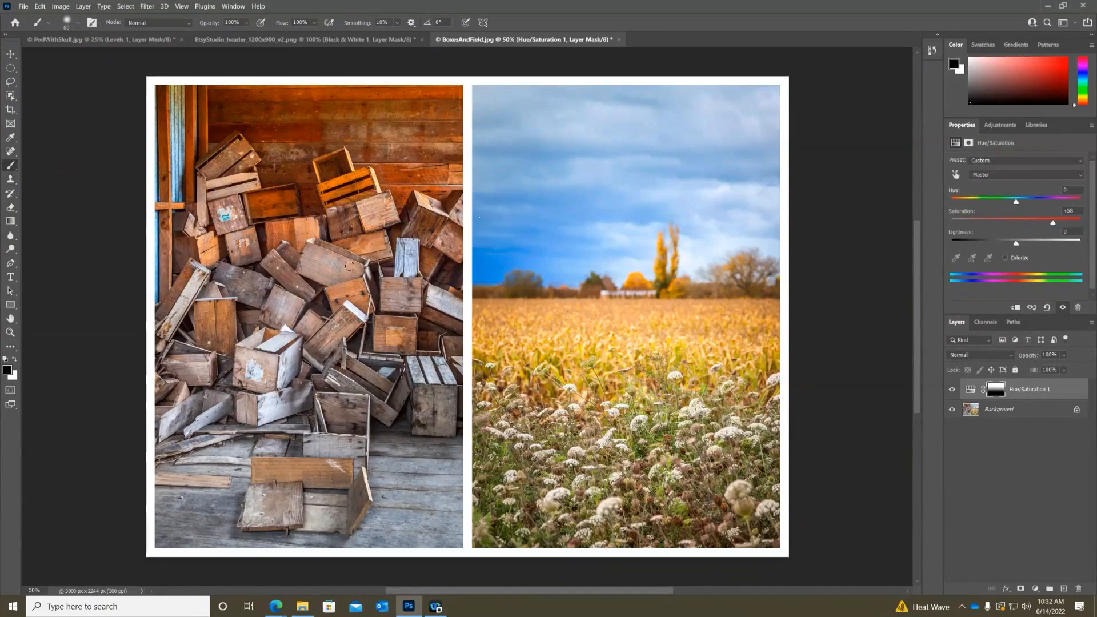
left_click(246, 24)
left_click_drag(257, 42, 223, 36)
left_click_drag(234, 38, 233, 38)
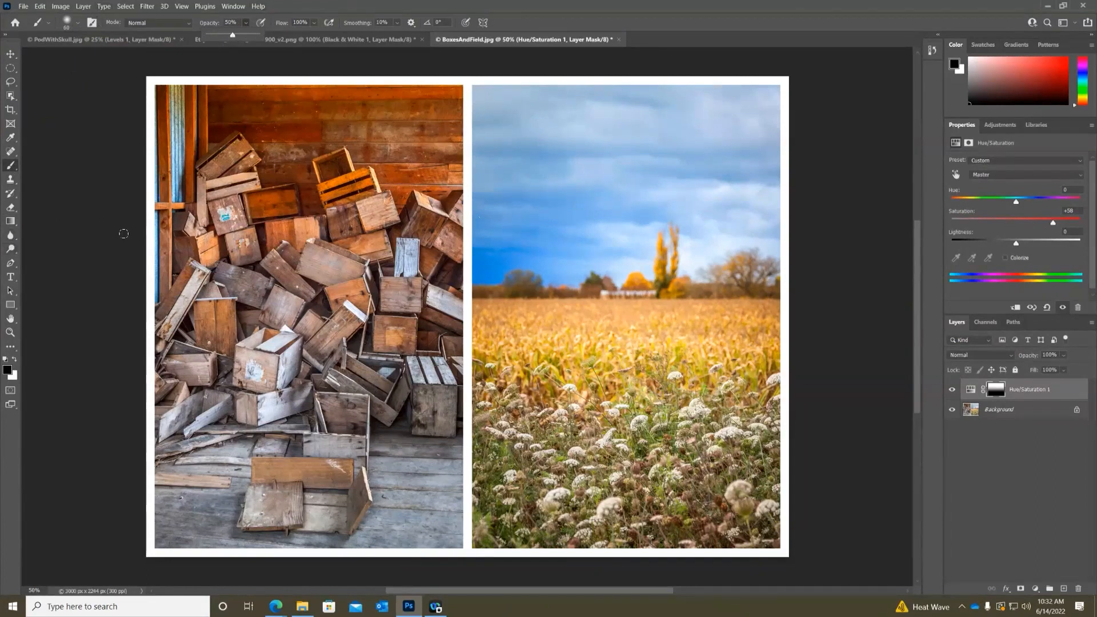
Enlarge the soft brush greatly and paint black on the mask over the upper part of the boxes photo
key("bracketright")
key("bracketright")
key("bracketright")
key("bracketright")
key("bracketright")
key("bracketright")
key("bracketright")
key("bracketright")
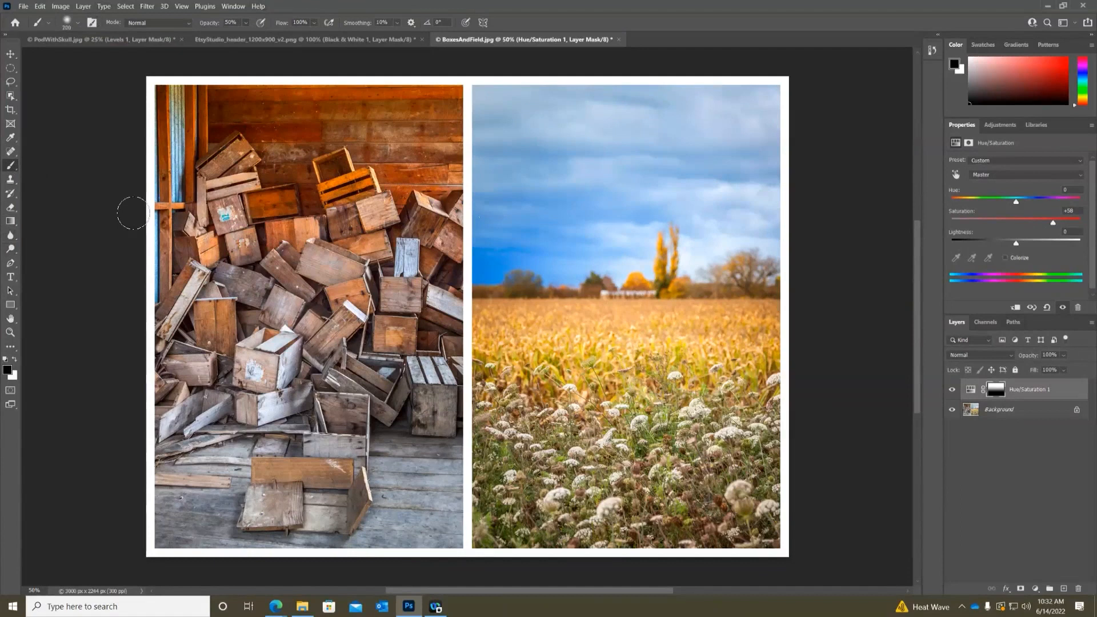
key("bracketright")
key("bracketright")
key("bracketright")
key("bracketright")
key("bracketright")
key("bracketright")
key("bracketright")
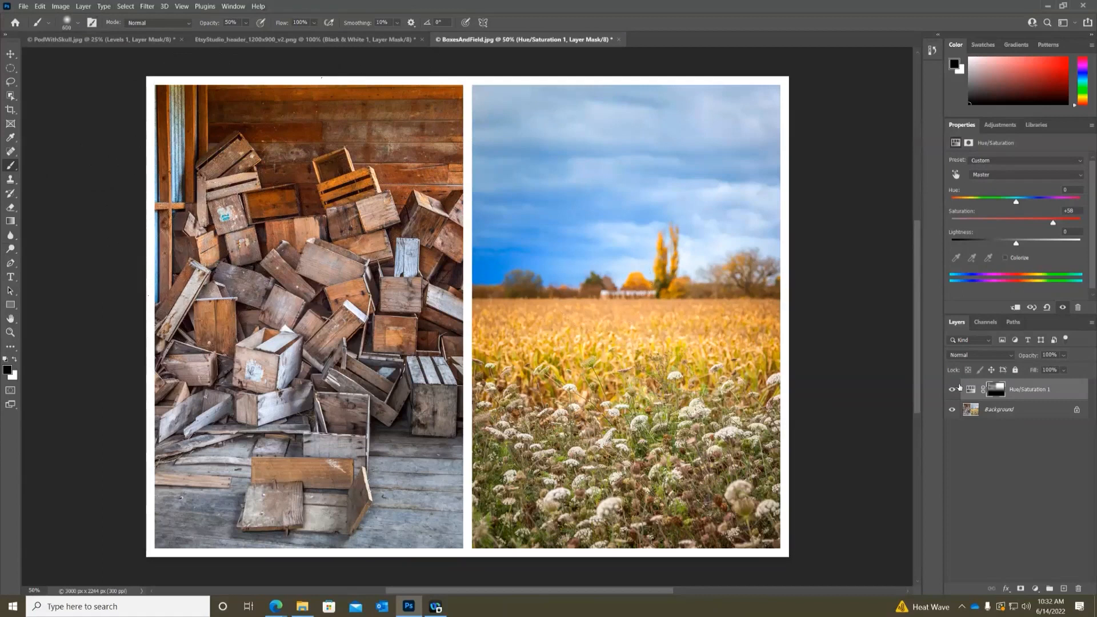
Display the layer mask alone, add 50% black dabs over its lighter grey patches, and undo the last dab
left_click(1001, 392, "alt")
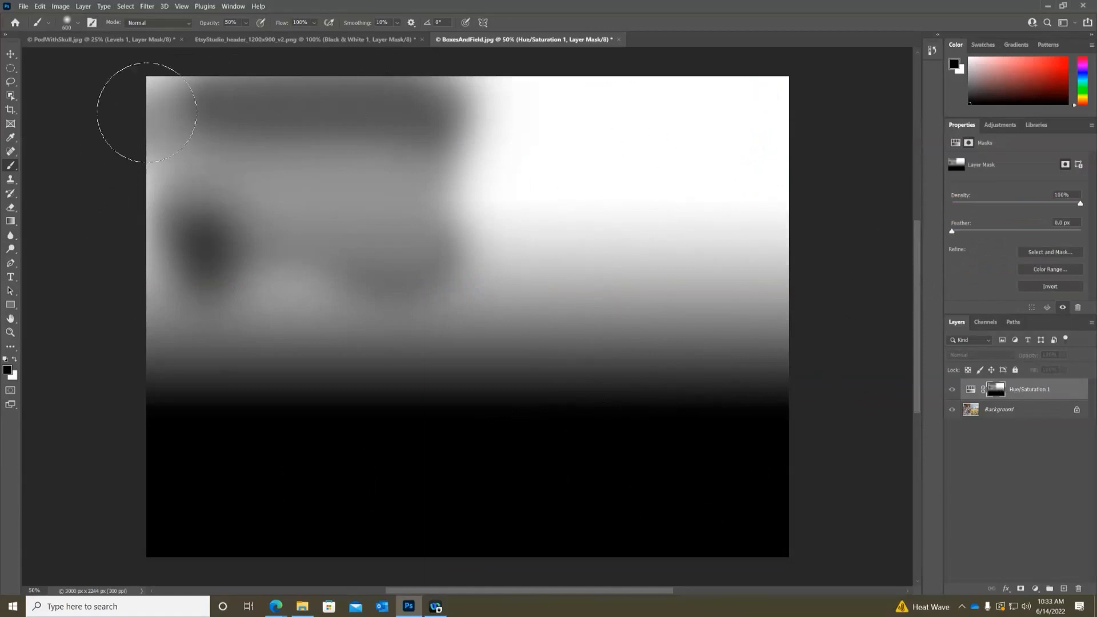
left_click_drag(266, 186, 320, 194)
left_click(313, 193)
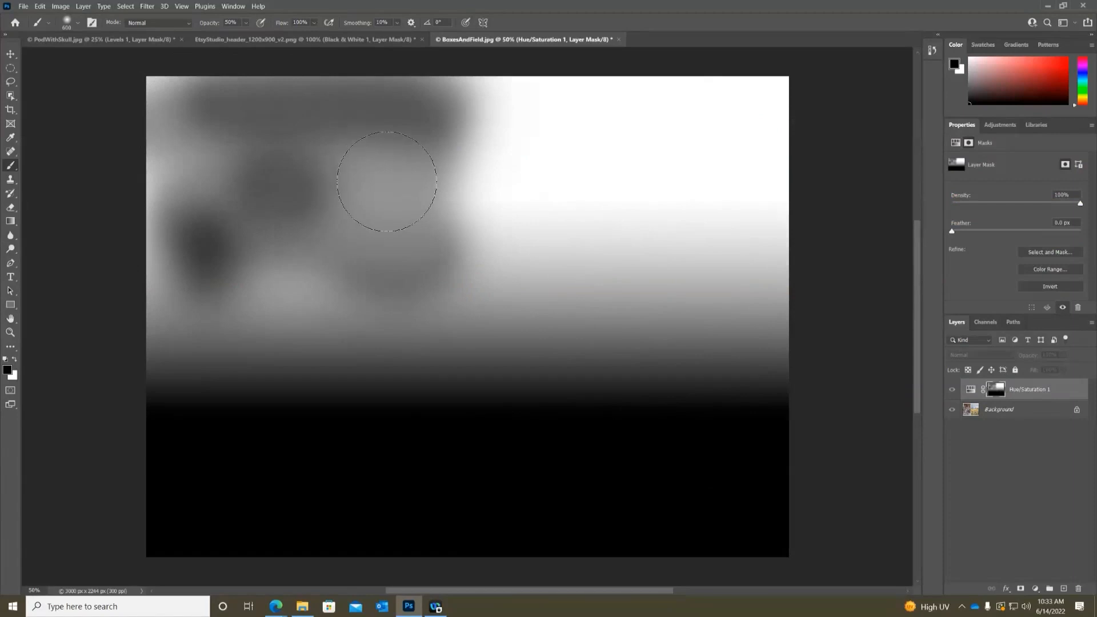
left_click(389, 183)
left_click(207, 181)
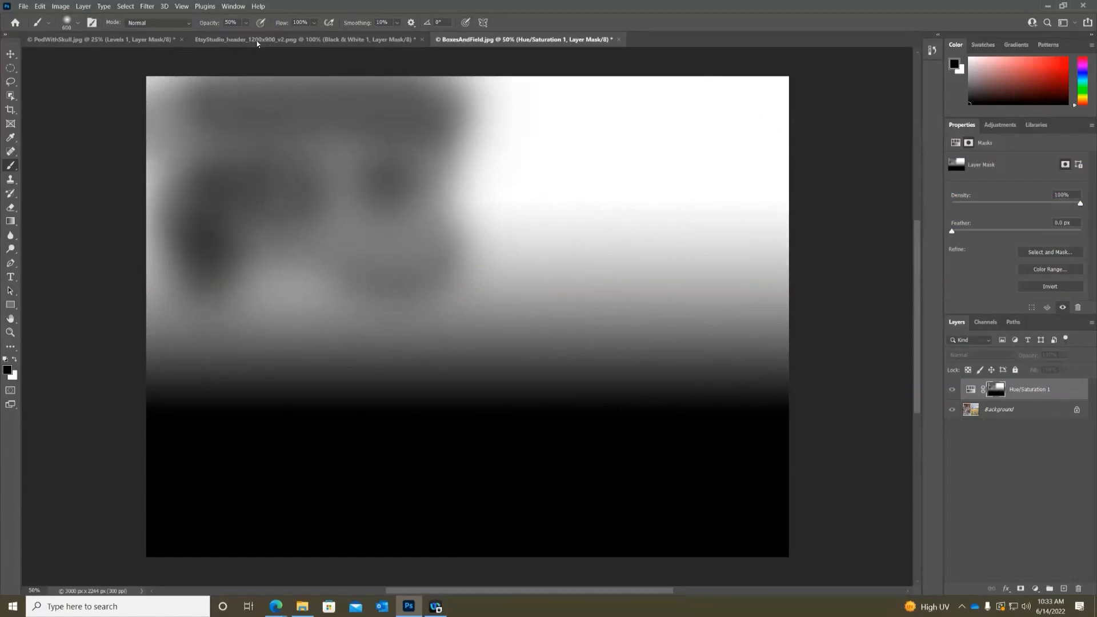
left_click(280, 245)
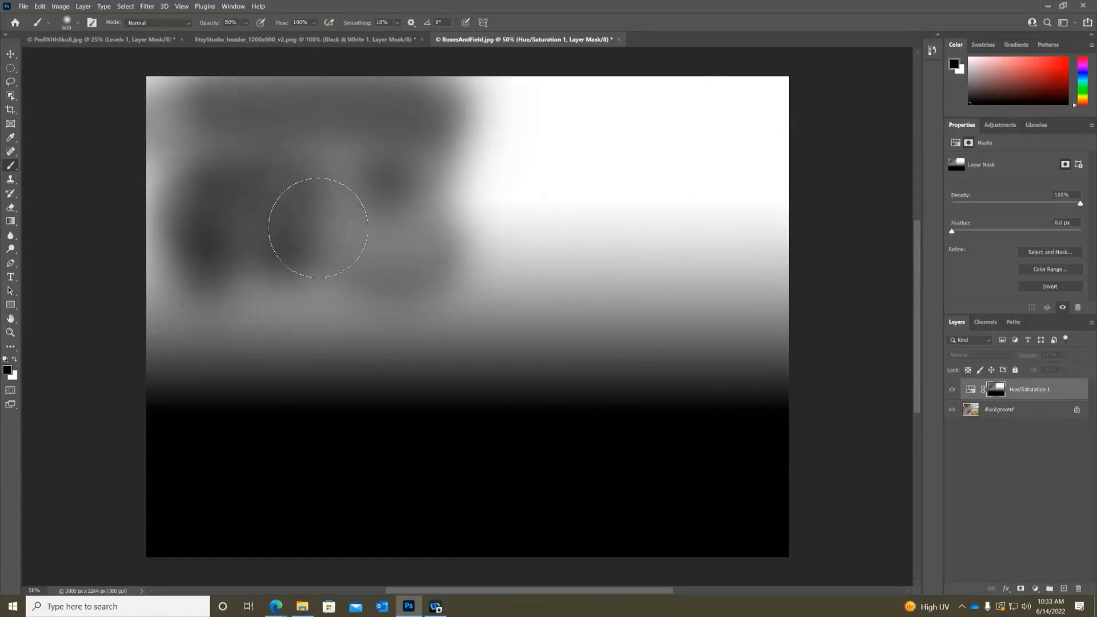
key("ctrl+z")
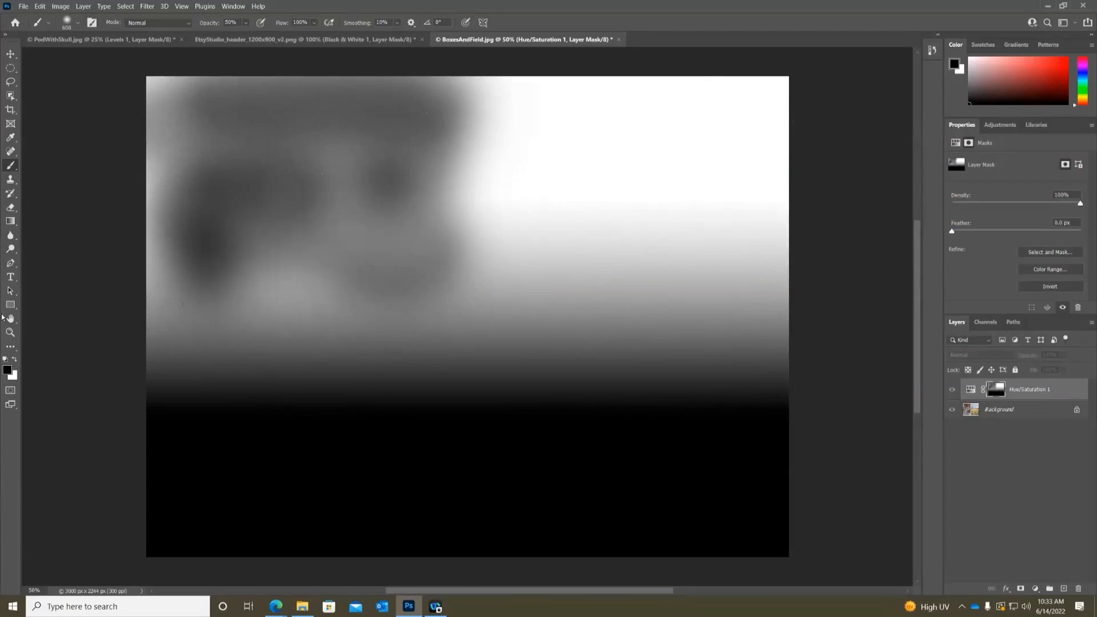
Swap to white, dab over the mask's darkest patch to lighten it, and return to the normal image view
left_click(15, 358)
left_click(213, 257)
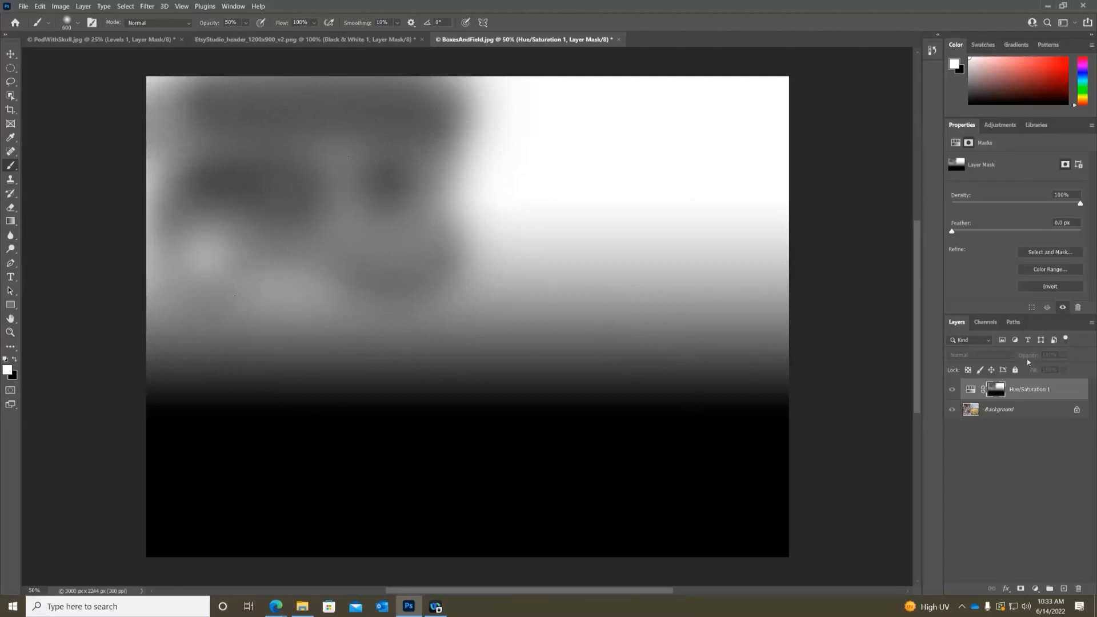
left_click(9, 54)
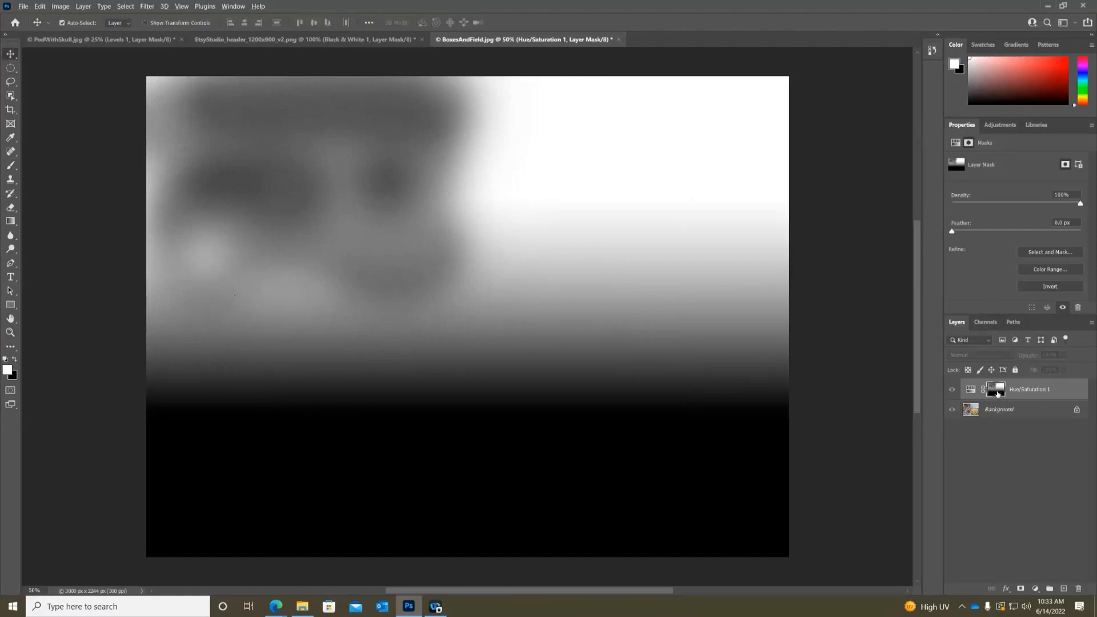
left_click(997, 392, "alt")
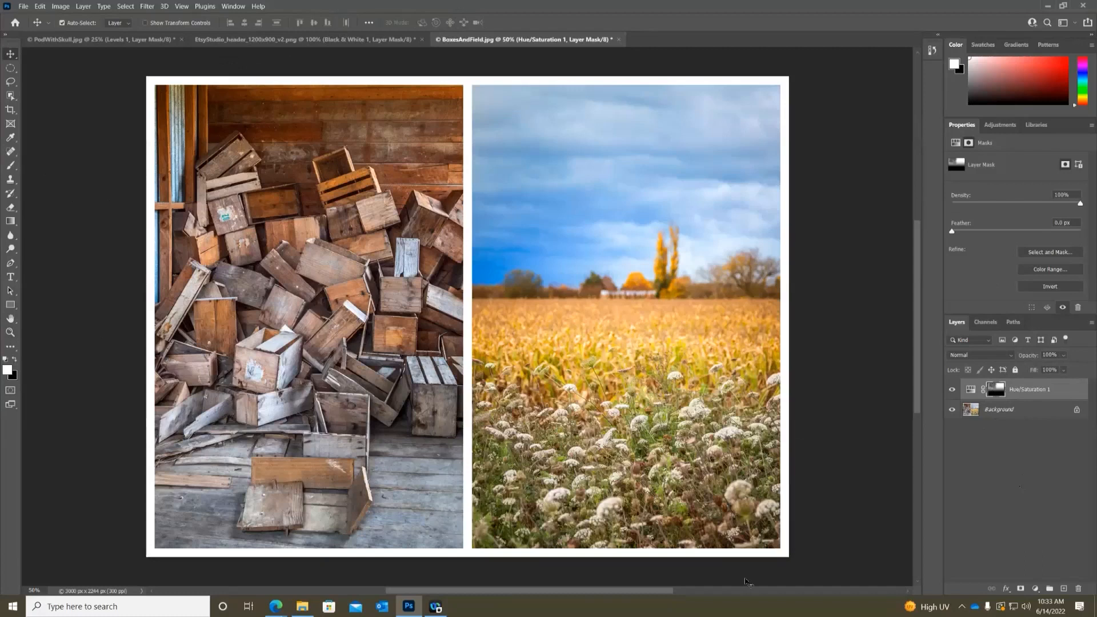